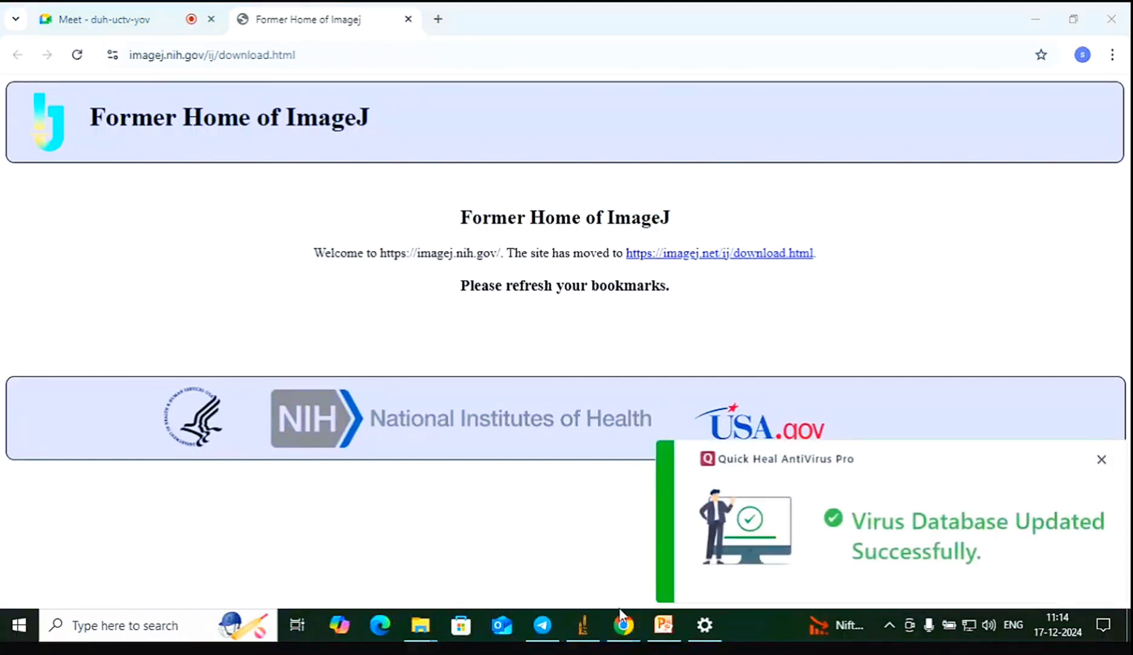
Follow the link to the new ImageJ download page and download the Windows version bundled with 64-bit Java 8
click(743, 259)
click(742, 257)
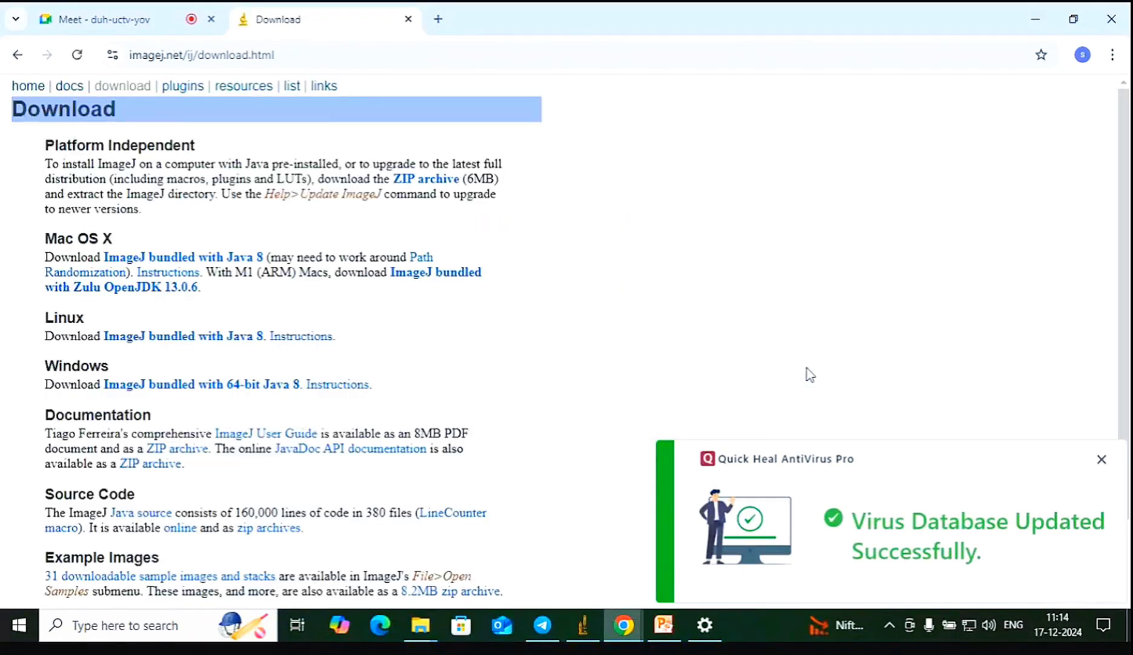
scroll(504, 339, down, 1)
scroll(500, 338, up, 1)
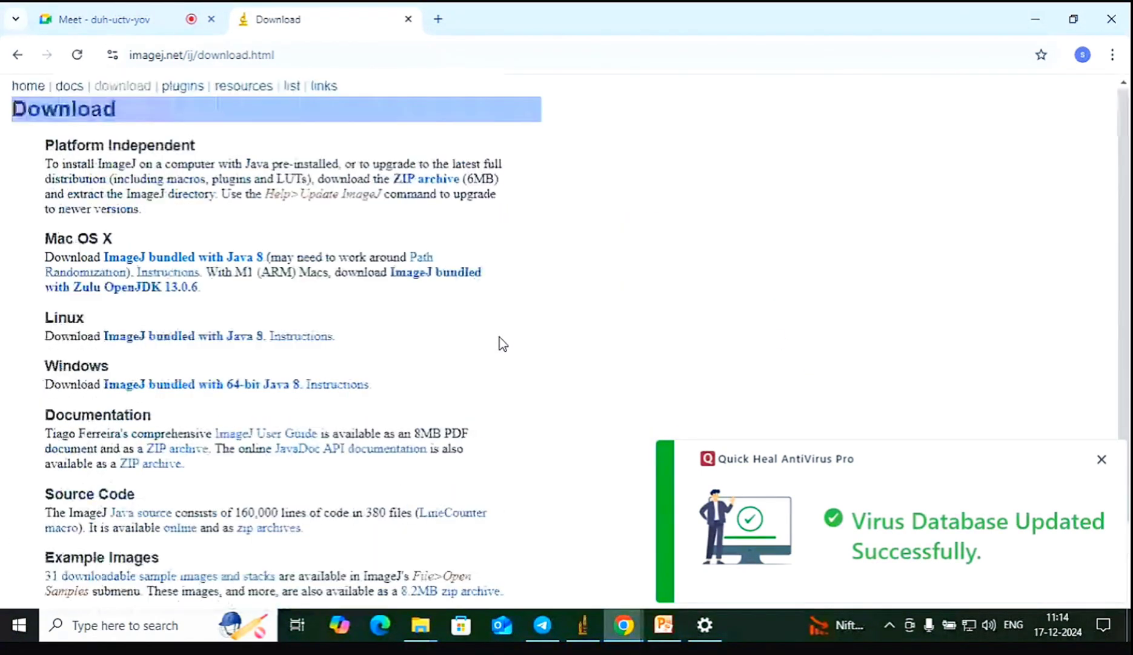
click(1101, 460)
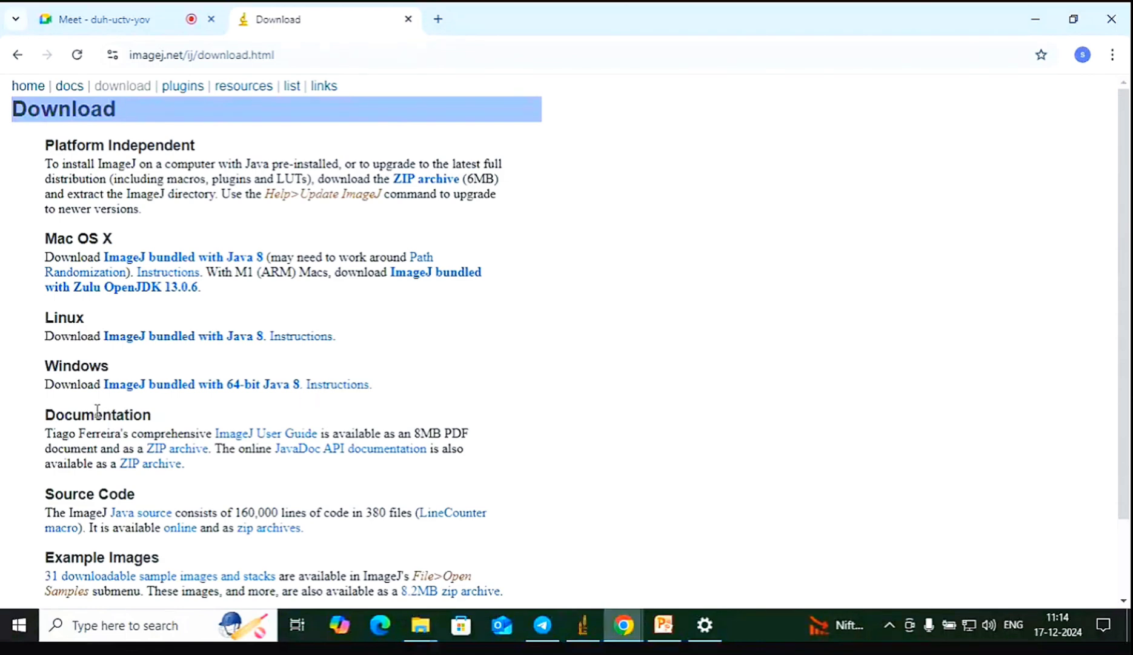
click(250, 388)
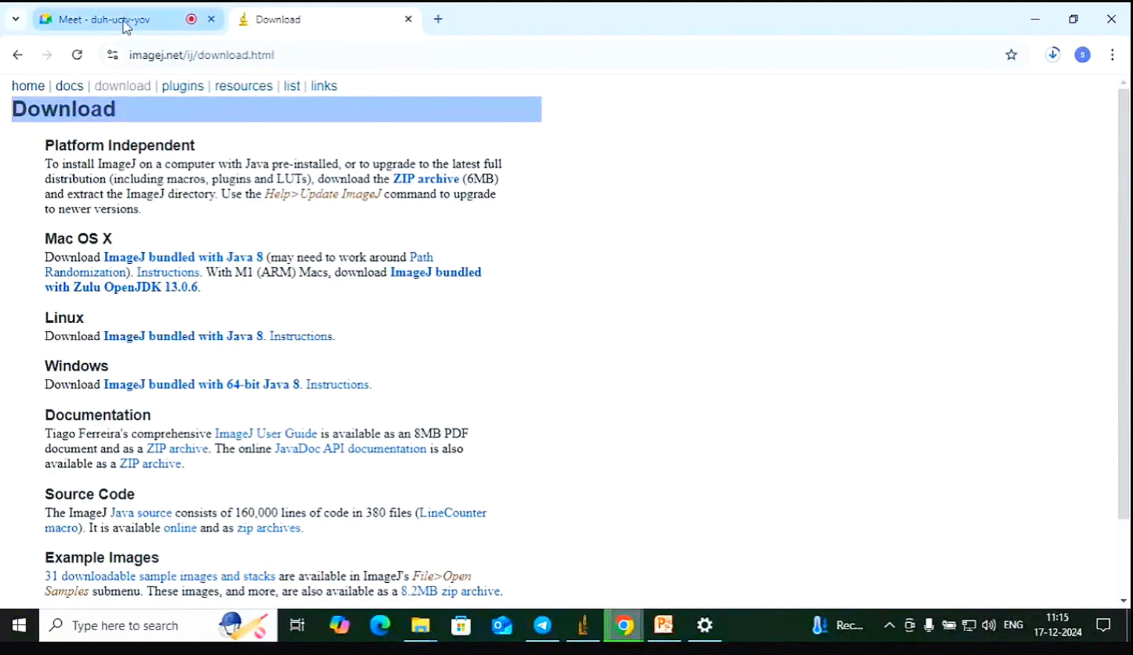
Show the downloaded ij154-win-java8 (1).zip in its folder from Chrome's recent download history
click(667, 633)
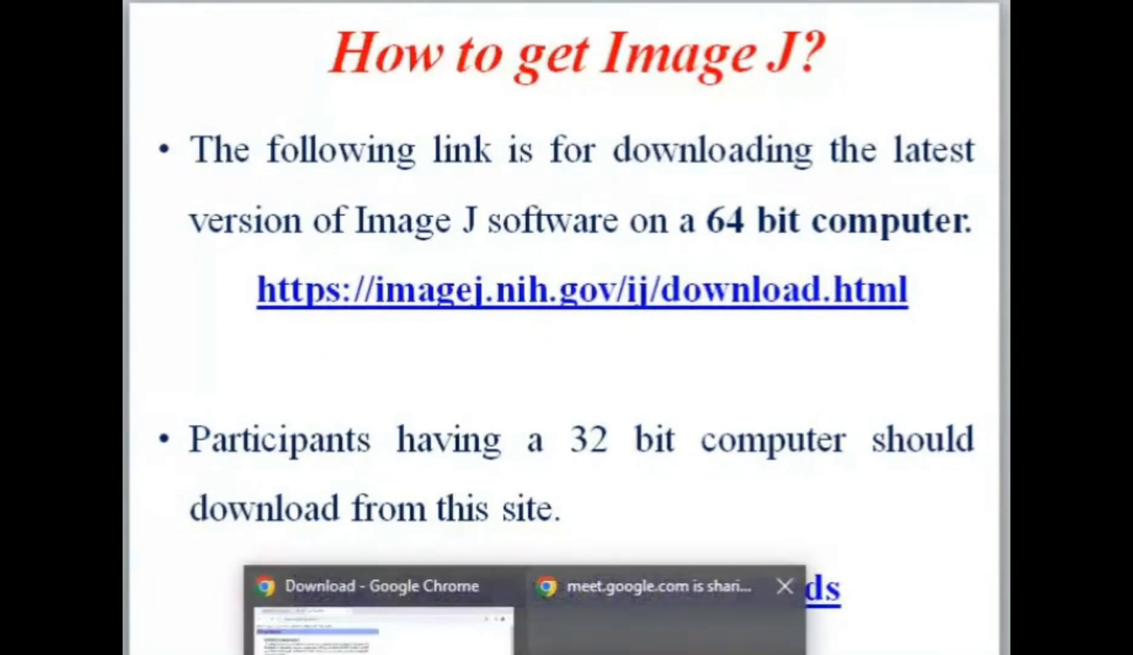
click(419, 590)
click(1054, 55)
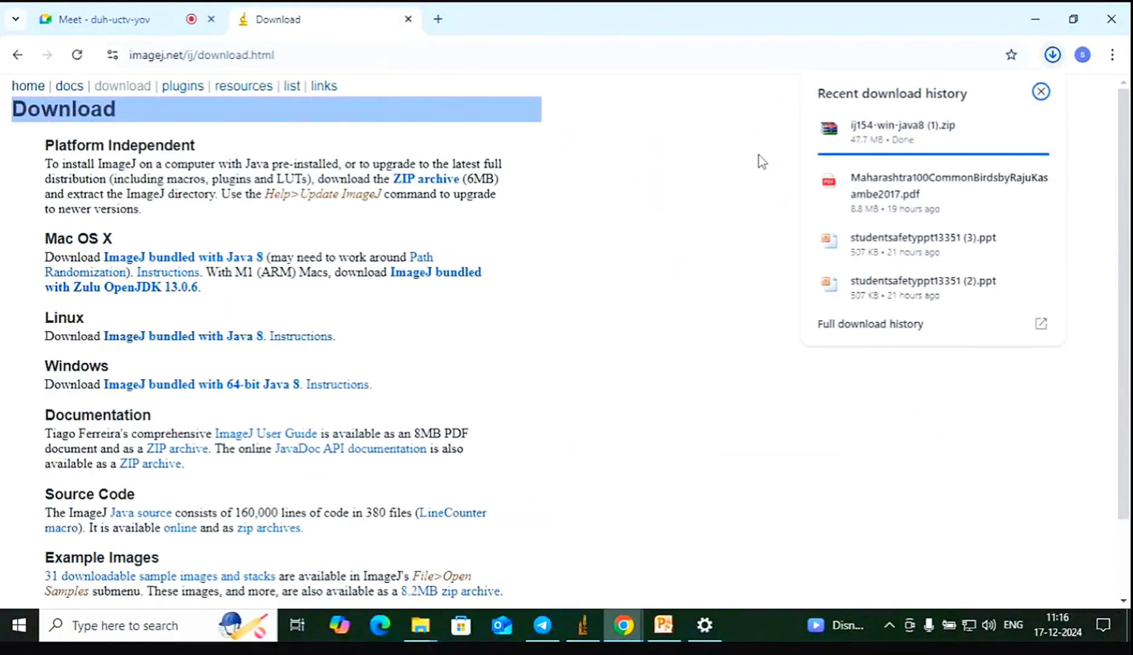
mouse_move(880, 146)
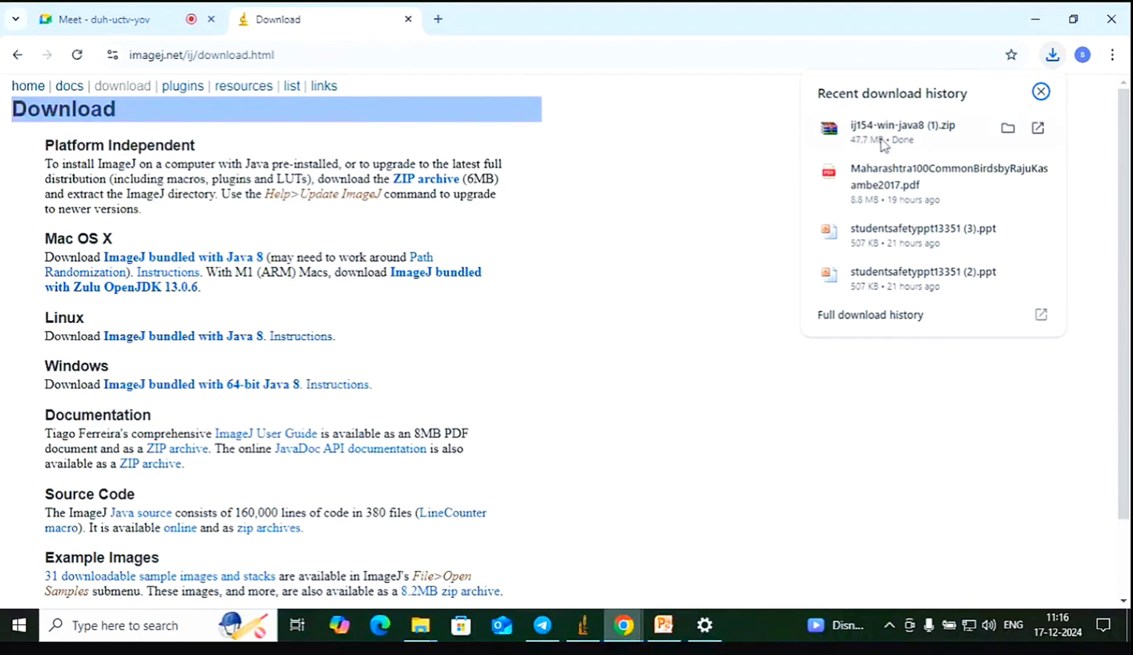
click(1009, 129)
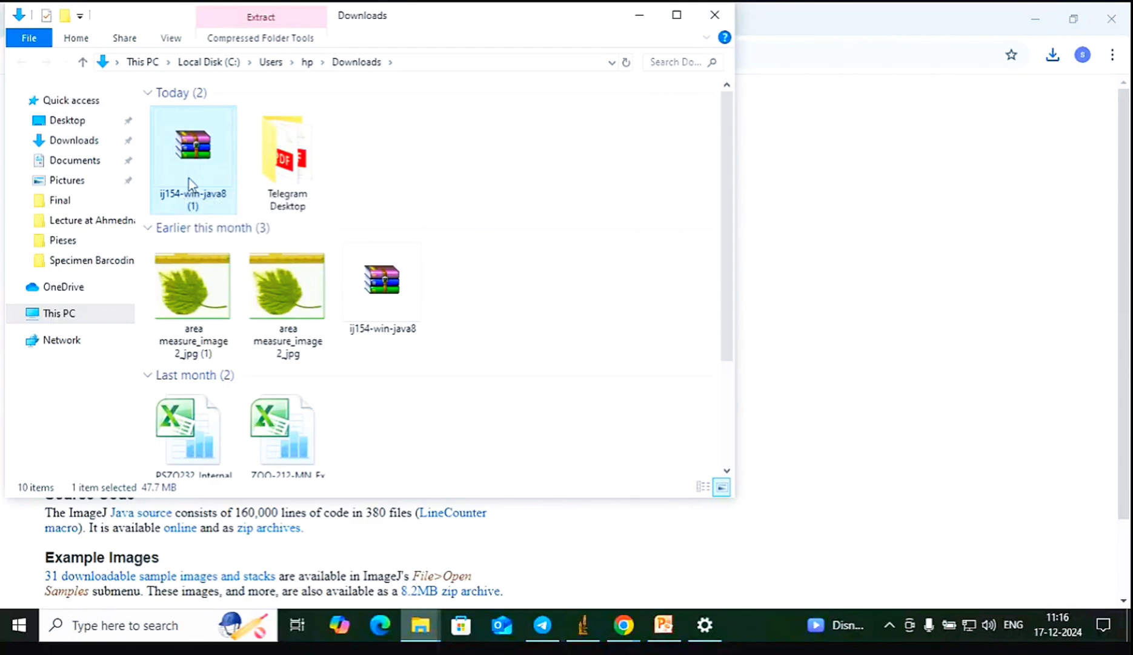
Open the ij154-win-java8 (1) archive, enter its ImageJ folder and select ImageJ.exe
double_click(189, 184)
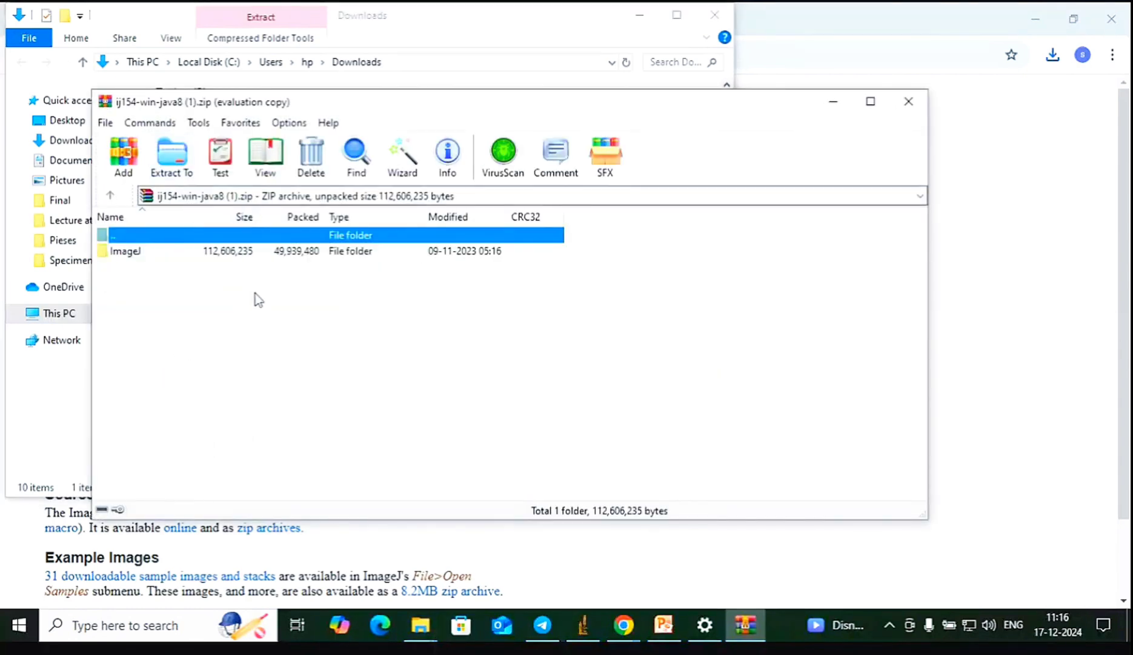
double_click(238, 254)
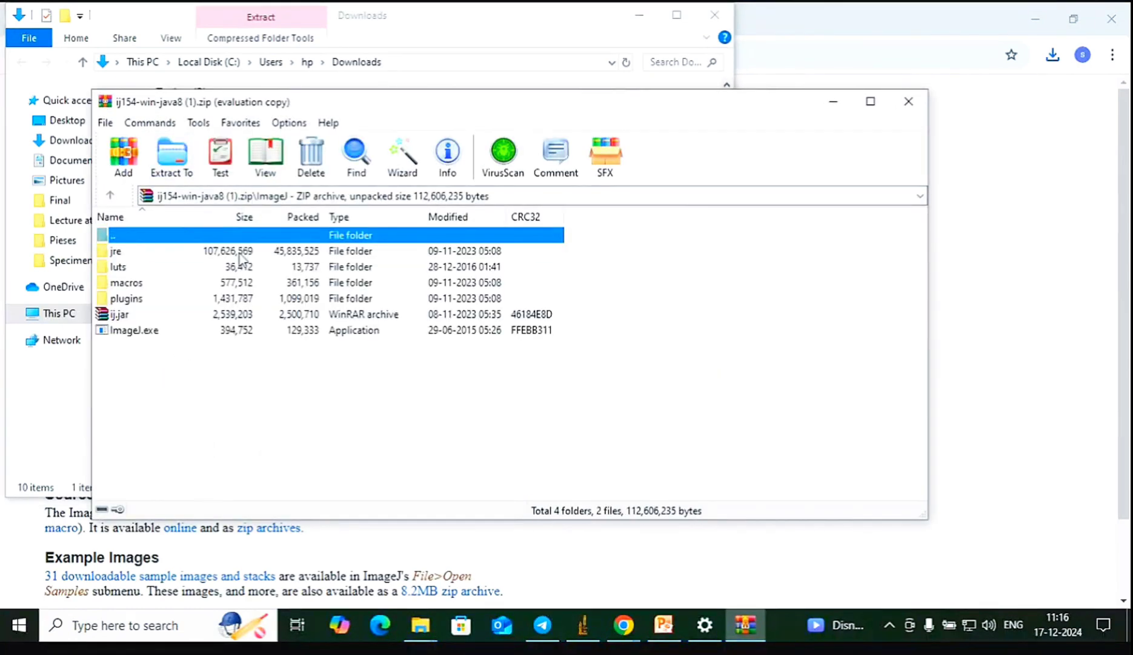
click(363, 332)
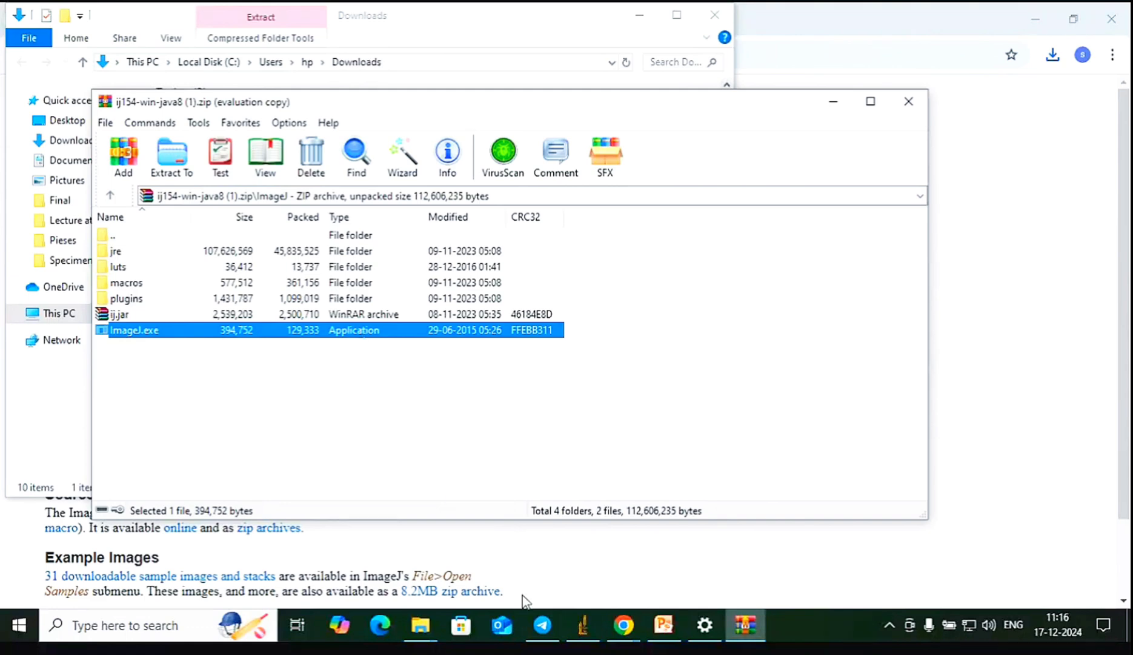
mouse_move(585, 634)
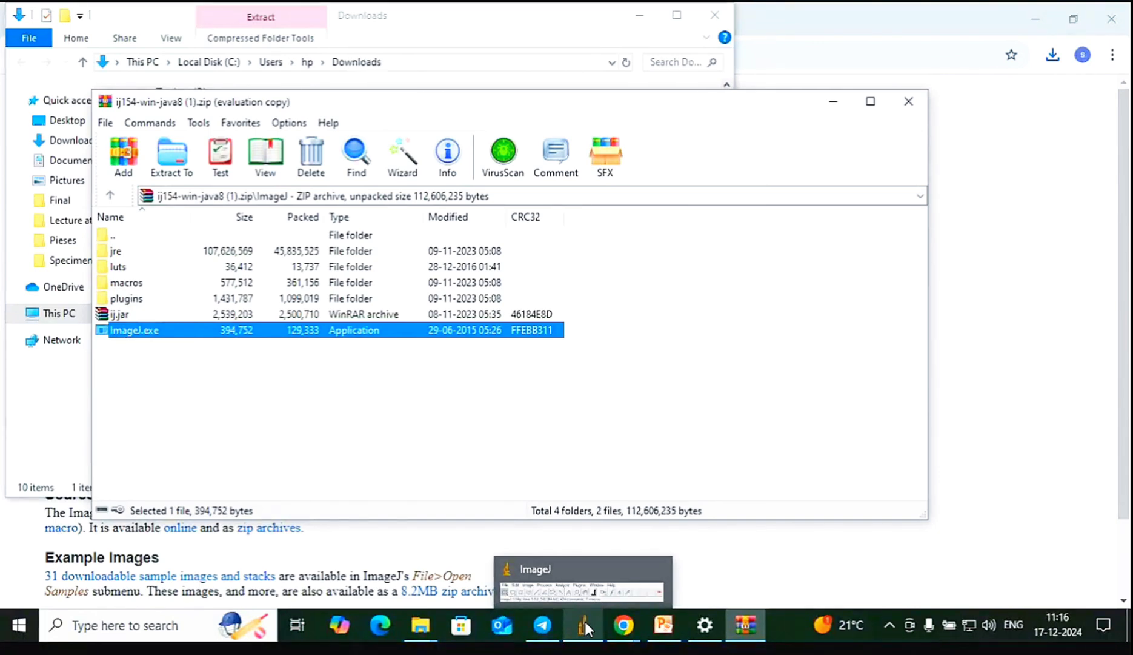
Minimize the archive and Downloads windows and view the "How to get Image J?" slide in PowerPoint at 80% zoom
click(836, 102)
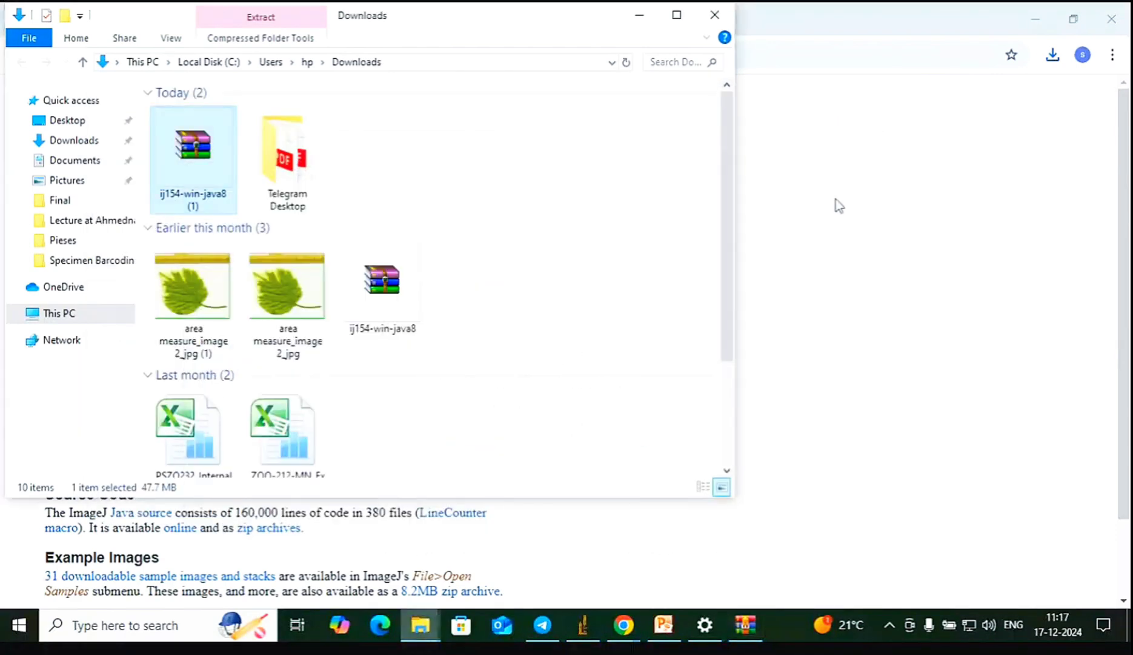
click(642, 15)
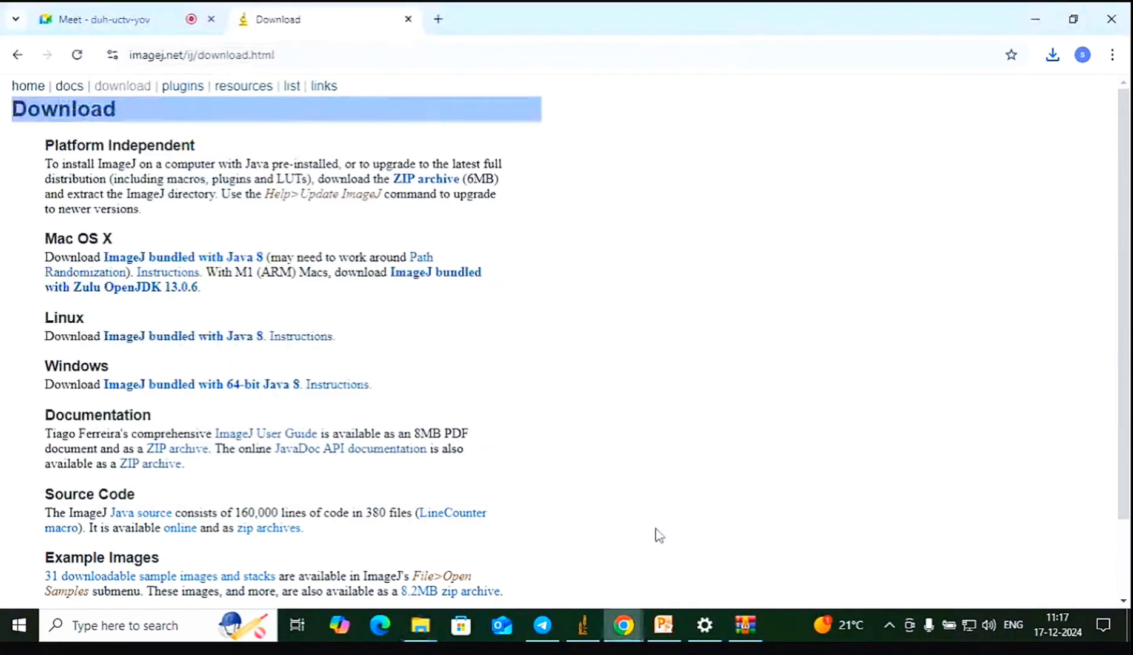
click(664, 625)
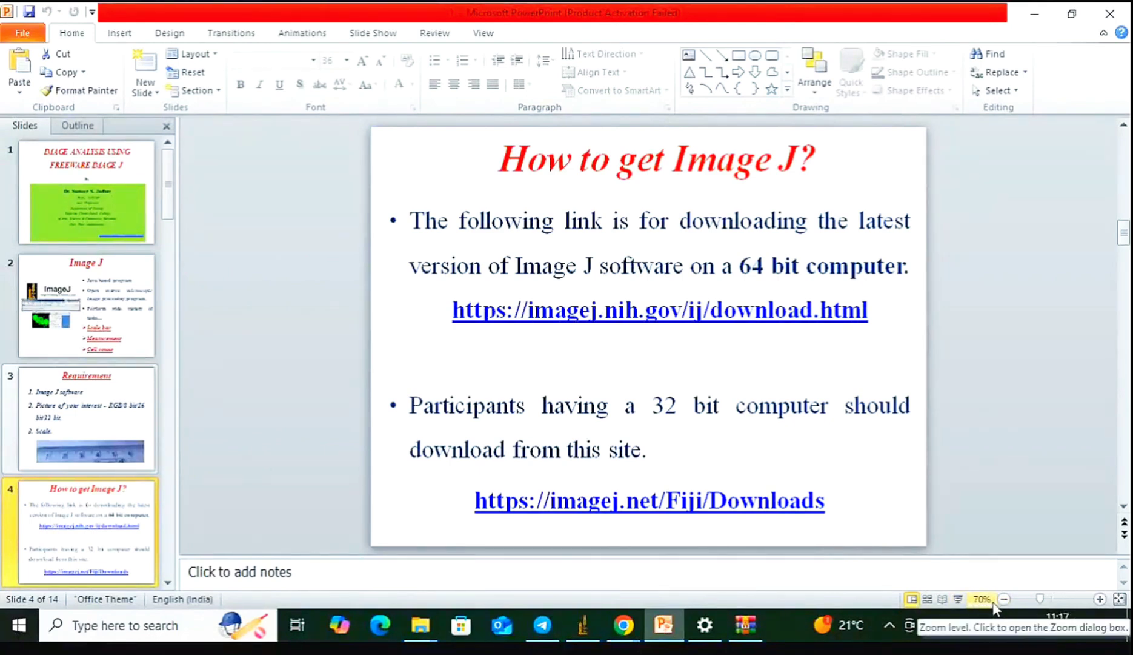
click(1100, 600)
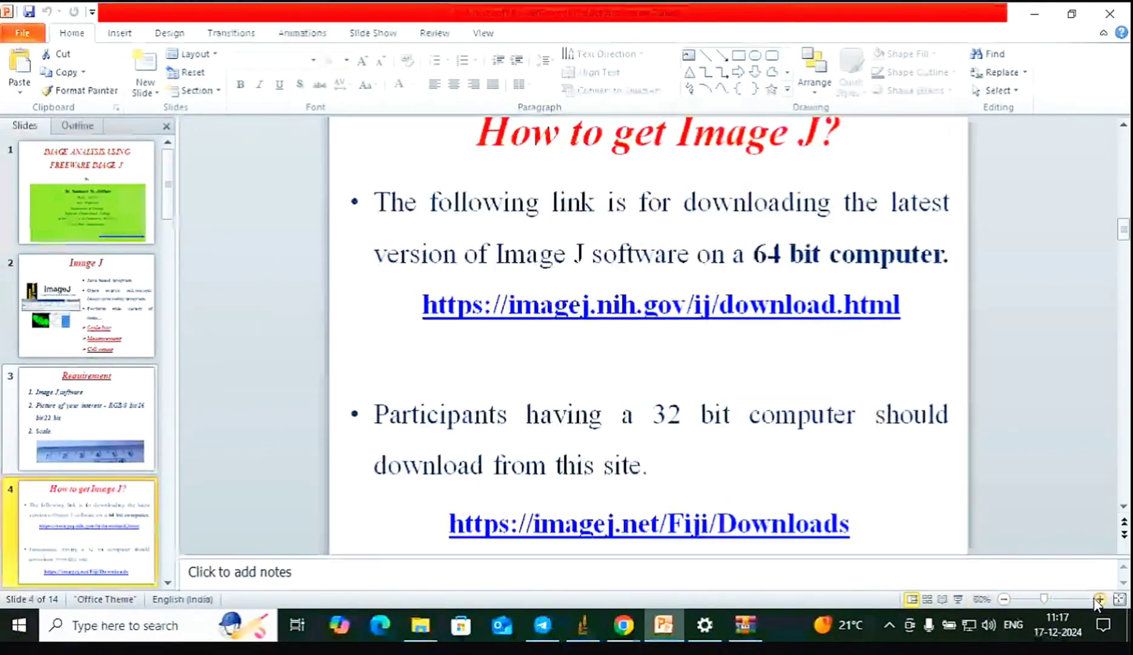
click(959, 599)
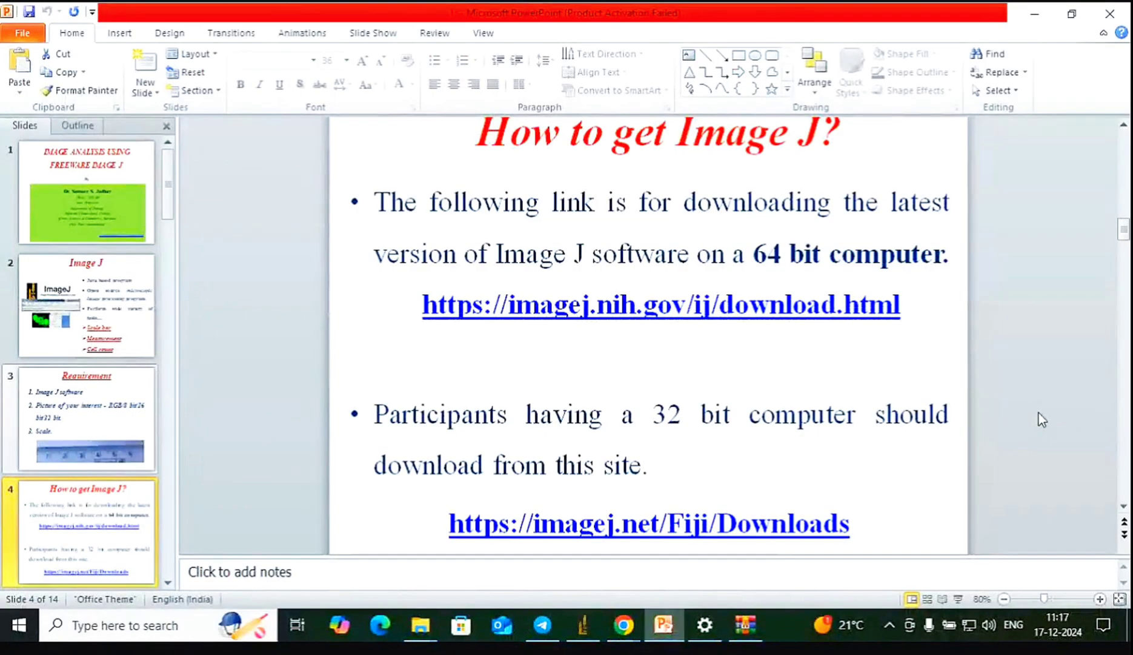
Switch from PowerPoint to the ImageJ download page in Chrome
click(630, 629)
mouse_move(562, 496)
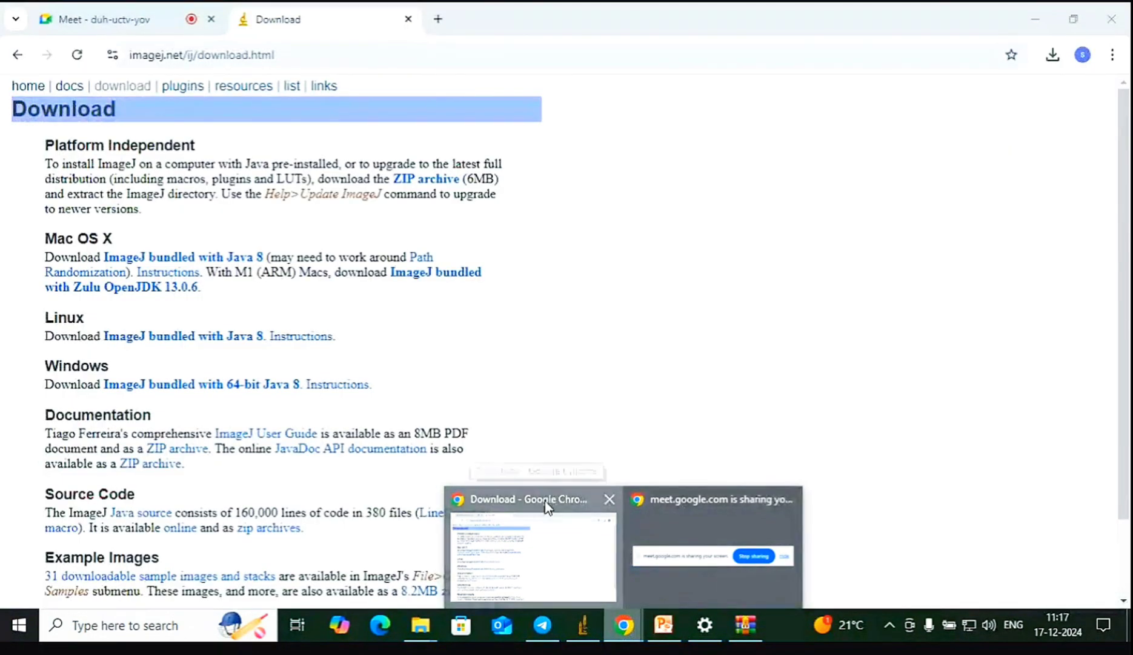
click(545, 502)
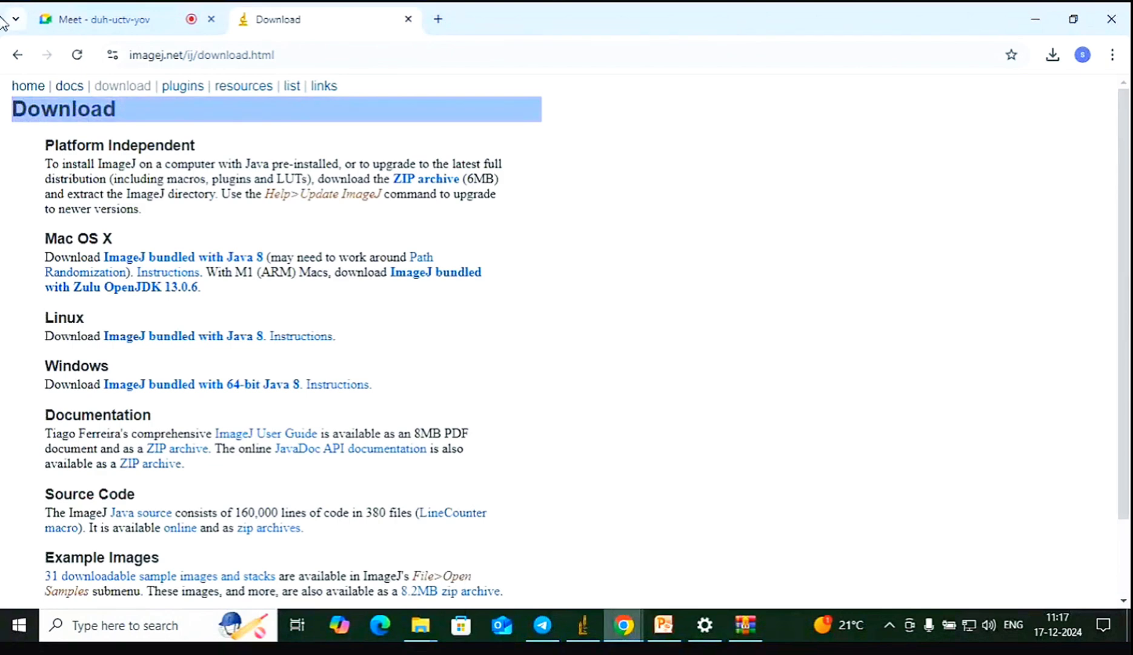
mouse_move(124, 20)
mouse_move(638, 623)
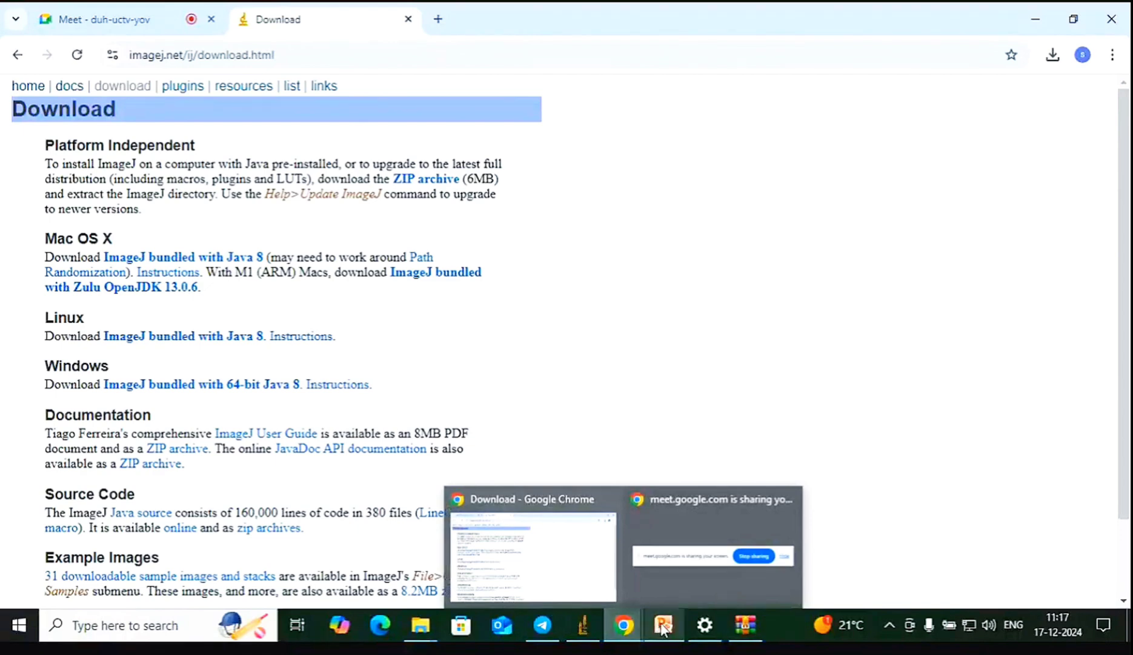
mouse_move(703, 638)
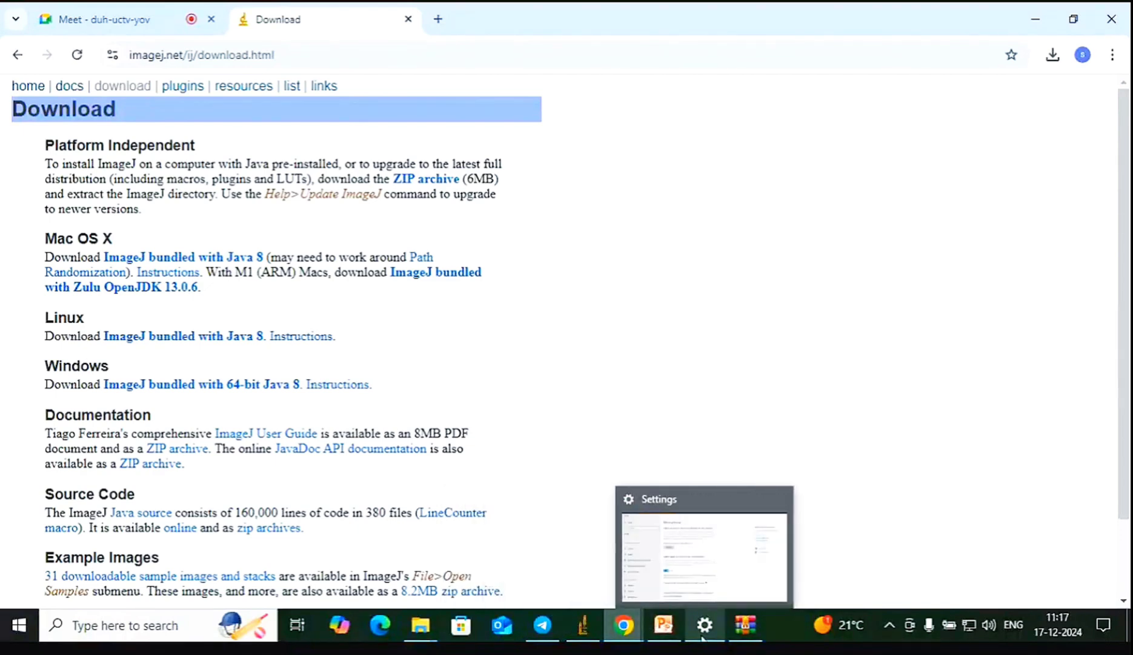
Restore the archive window, run ImageJ.exe from it despite the unverified publisher, and cancel putting modified files into the archive
click(758, 621)
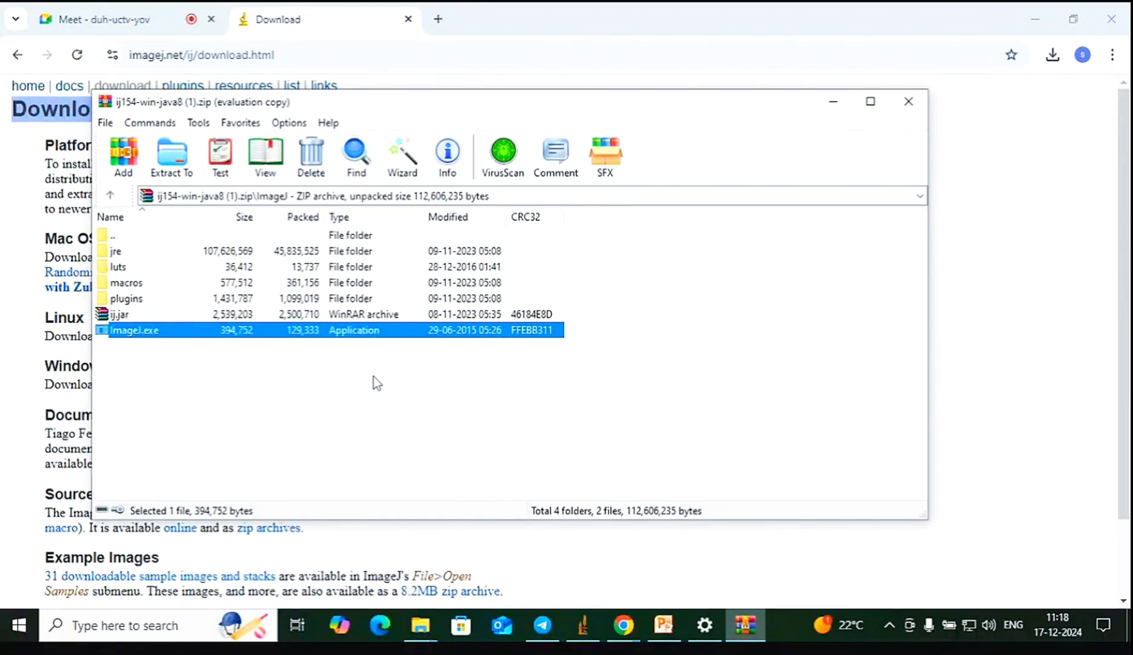
double_click(361, 341)
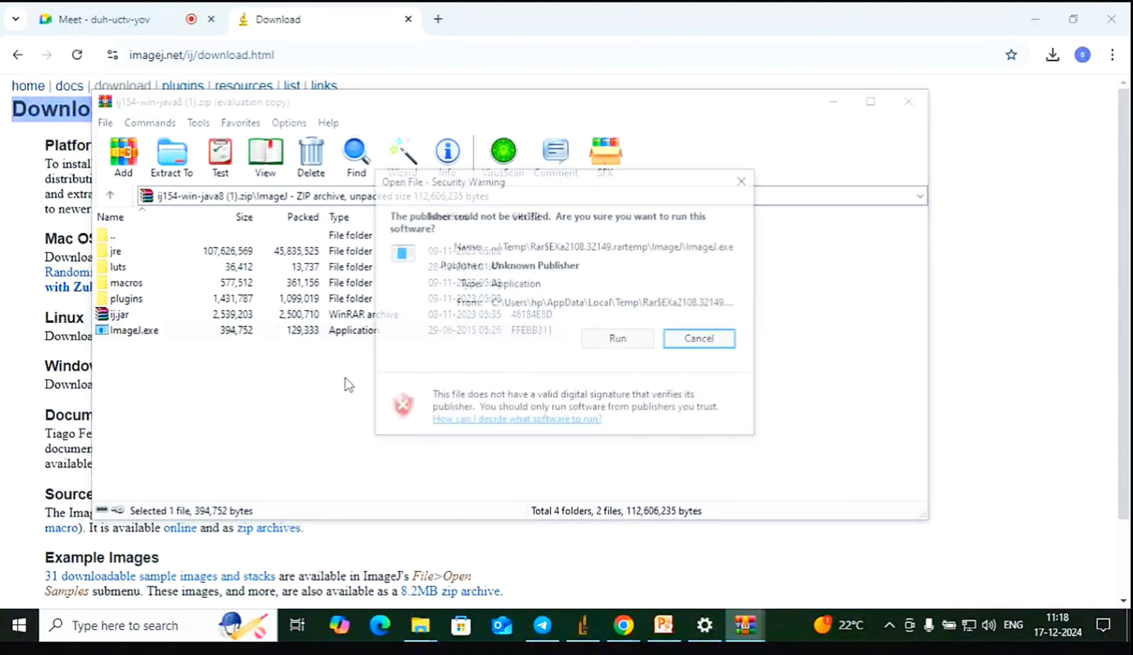
click(618, 340)
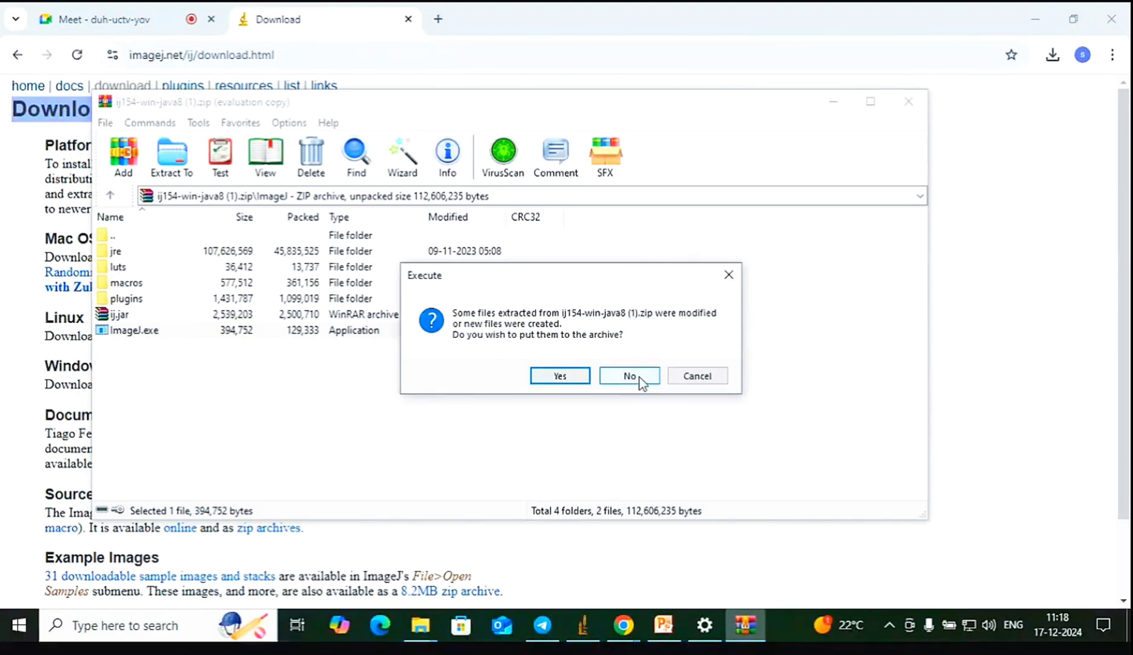
click(693, 377)
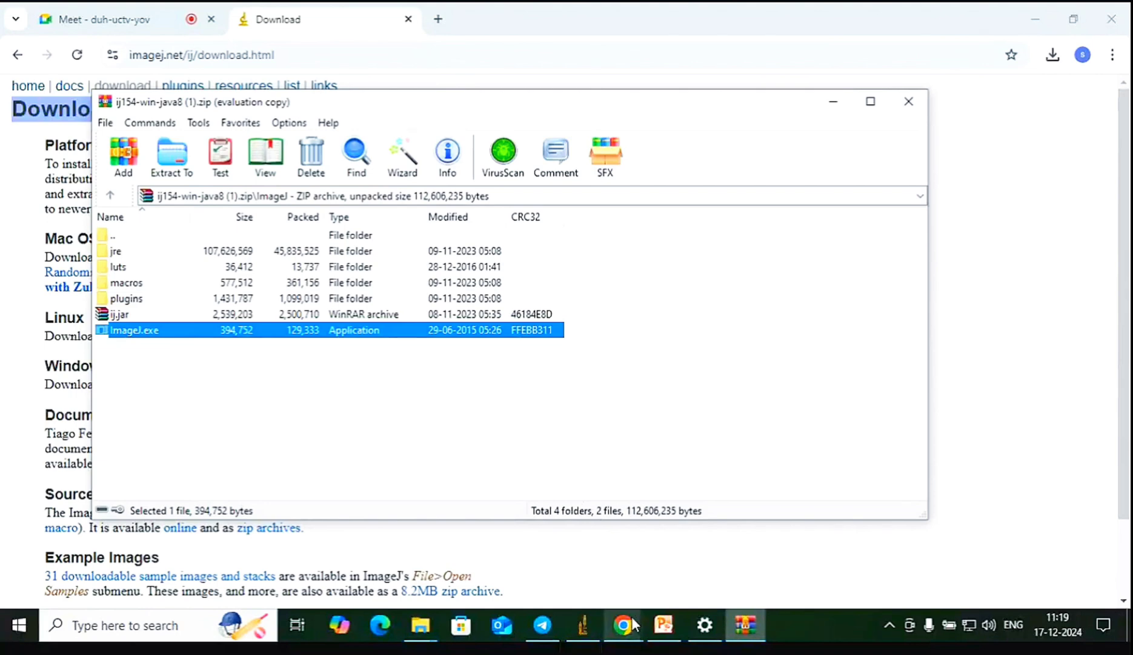
mouse_move(631, 619)
click(563, 417)
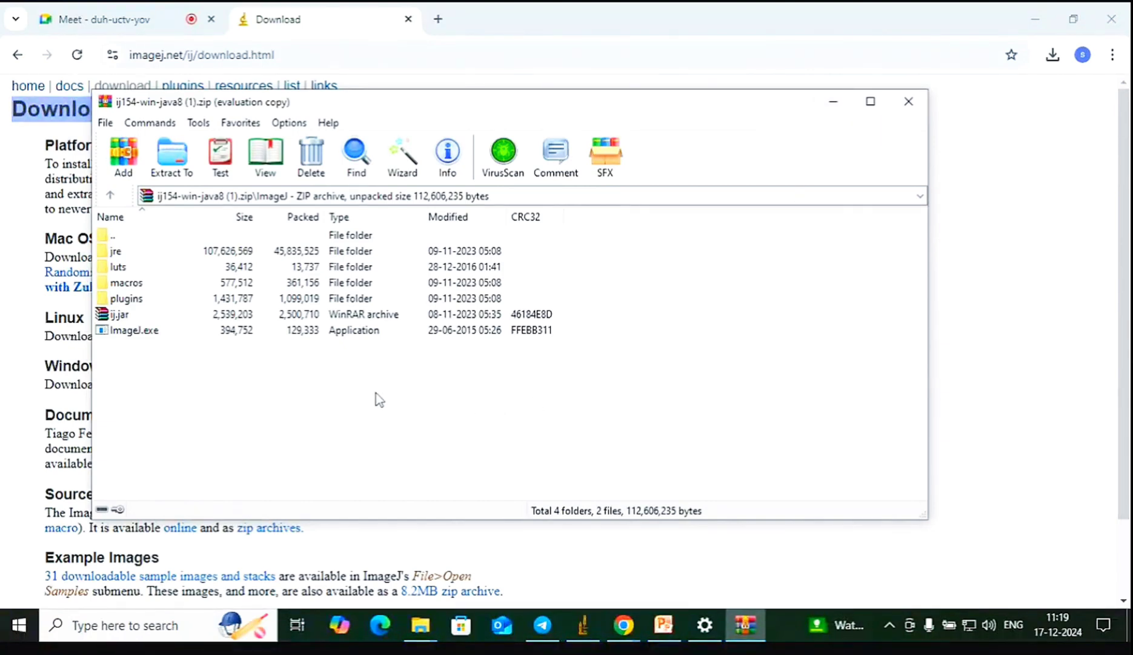
Minimize the archive window and return to the "How to get Image J?" slide in PowerPoint, zoomed out to 70%
click(834, 100)
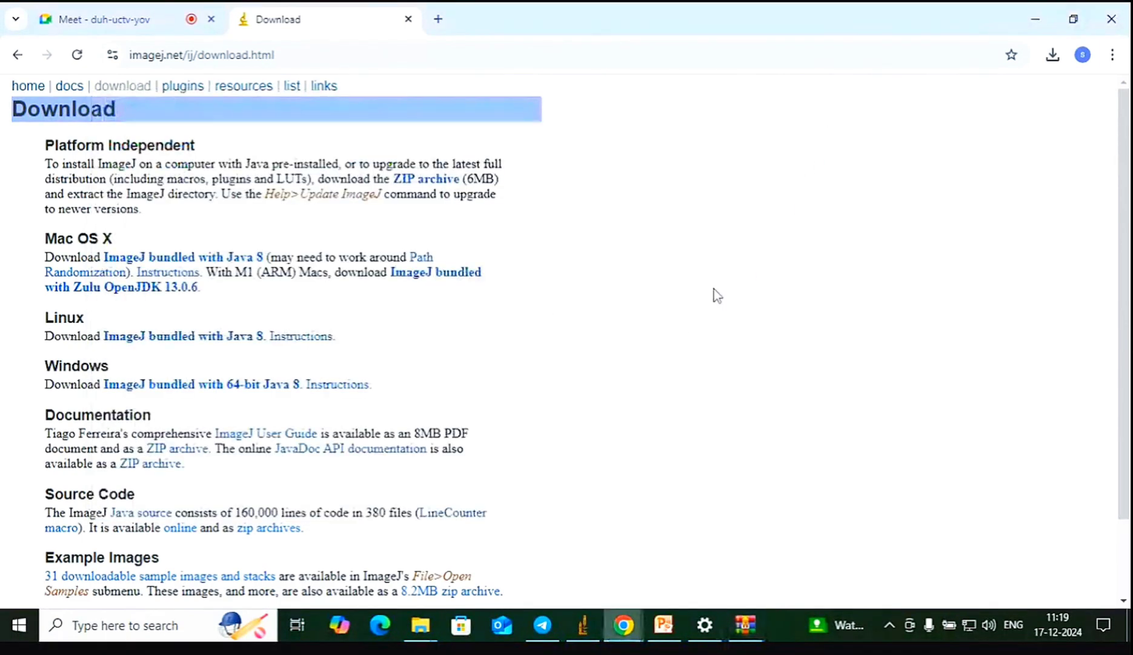
click(664, 625)
scroll(364, 307, down, 1)
scroll(364, 307, up, 1)
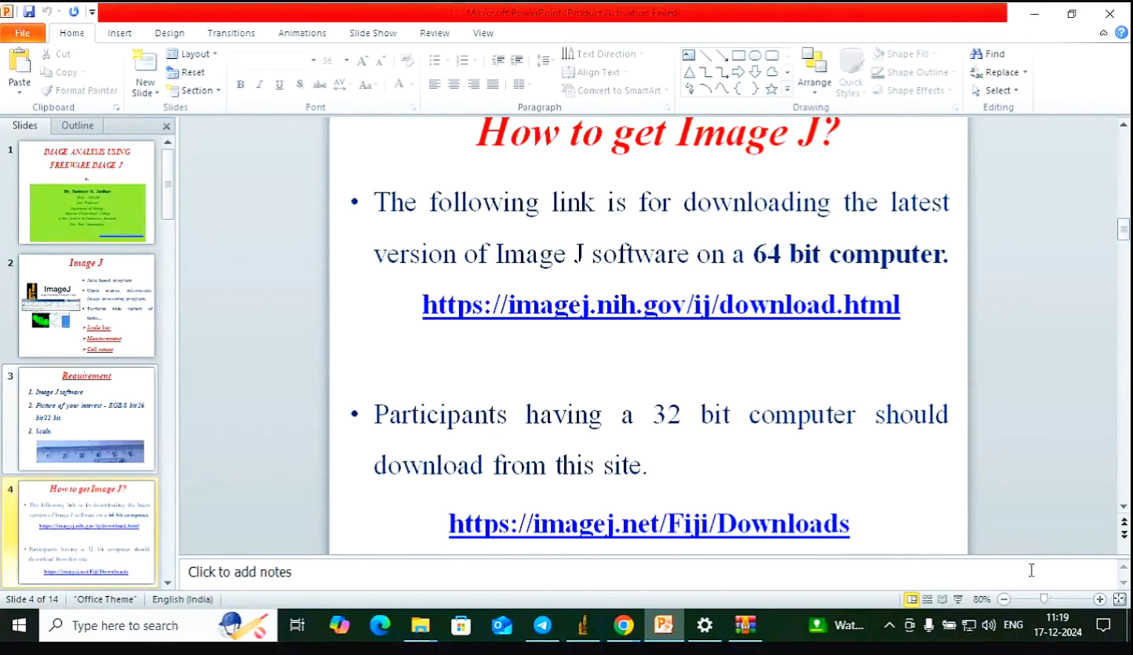
click(1005, 599)
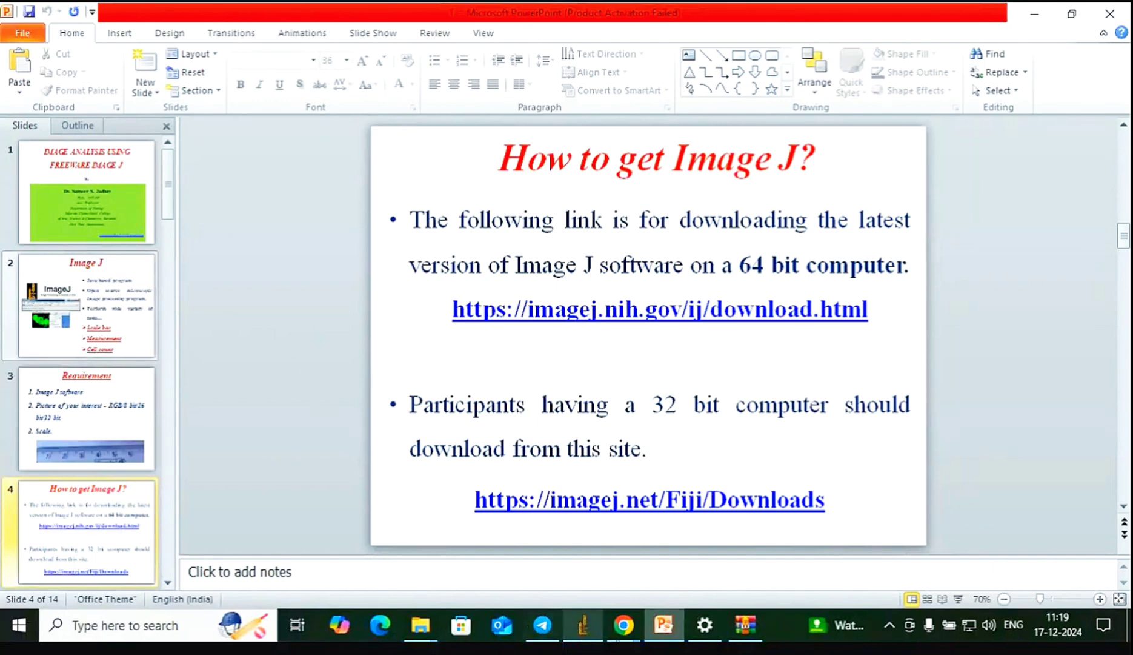
Switch to the ImageJ download page in Chrome and return to the "How to get Image J?" slide in PowerPoint
mouse_move(623, 625)
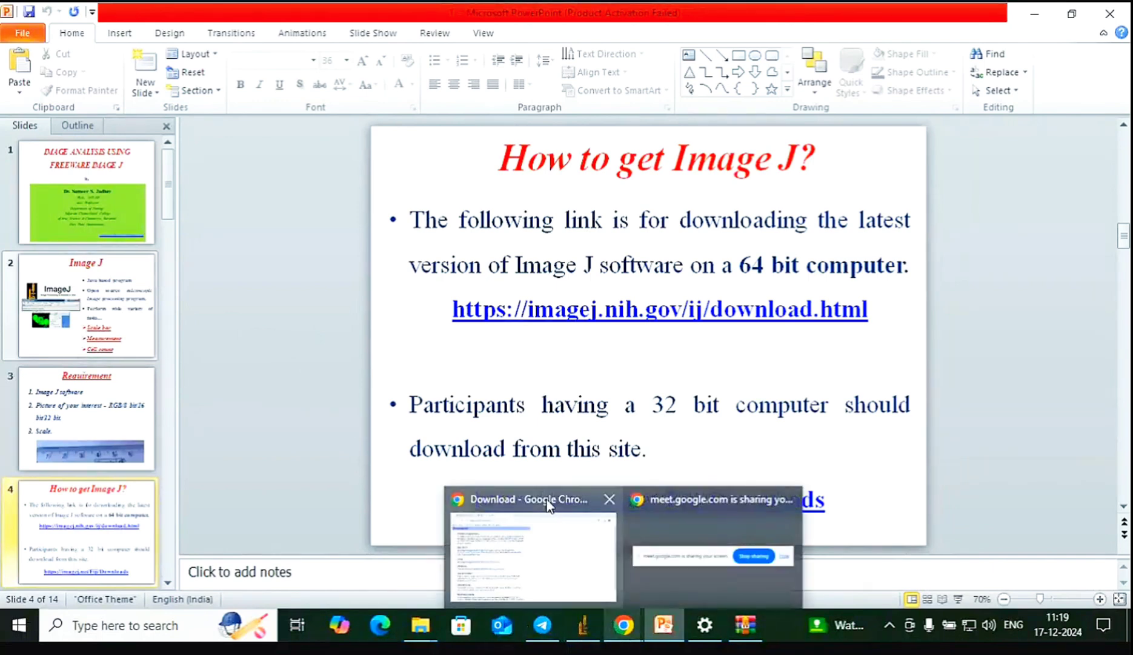
mouse_move(547, 504)
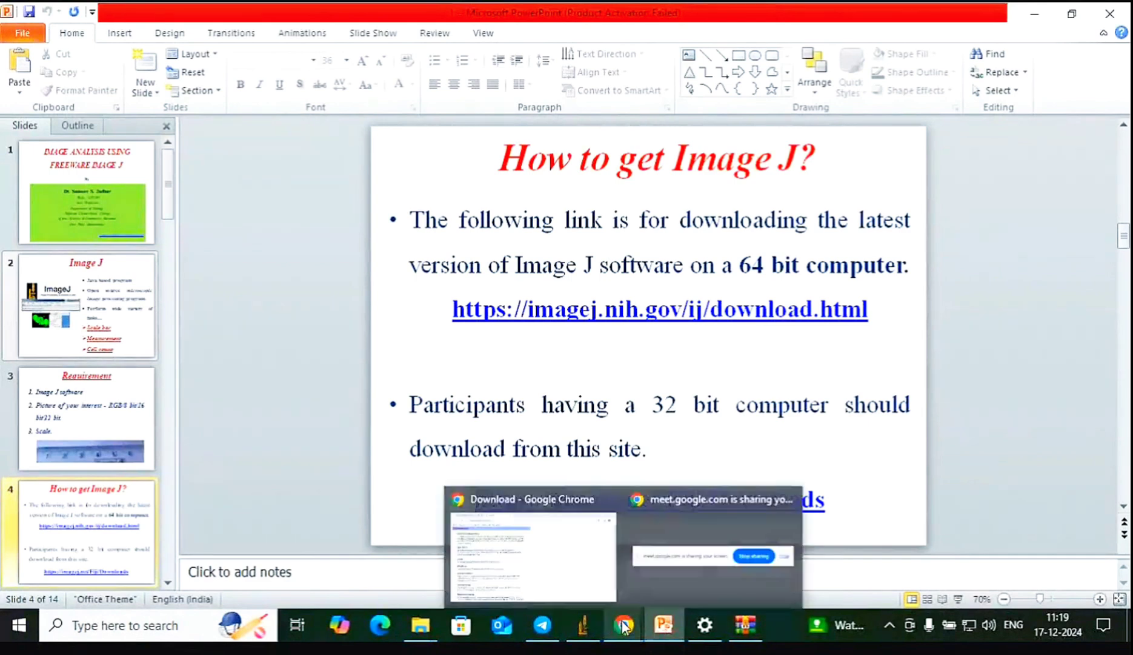
click(553, 495)
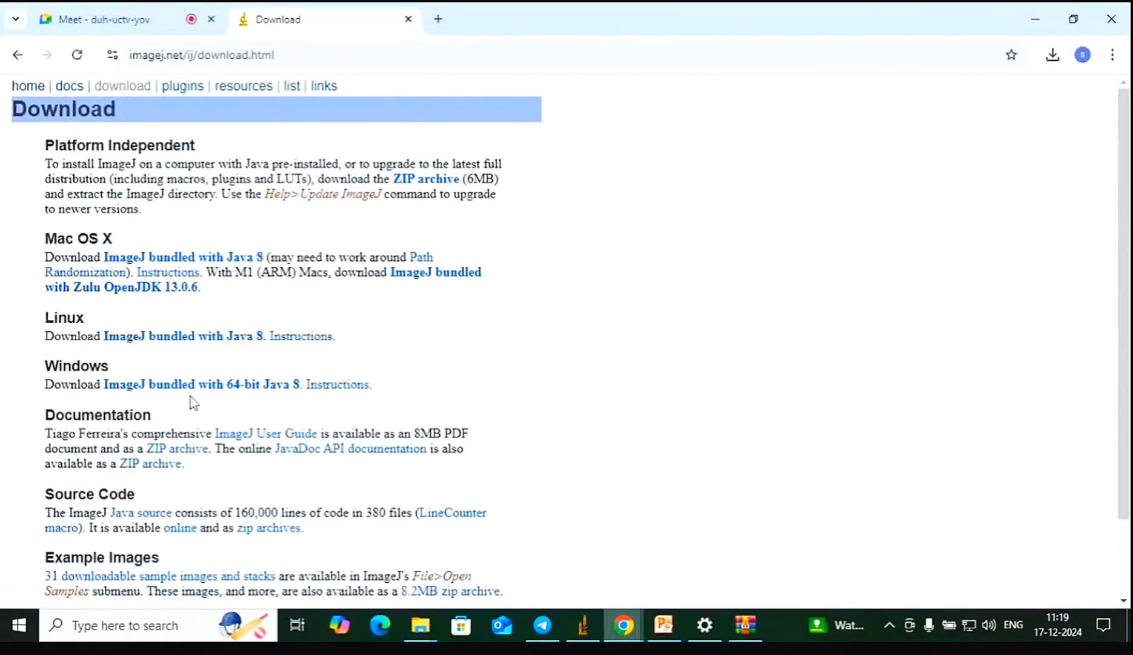
click(1037, 18)
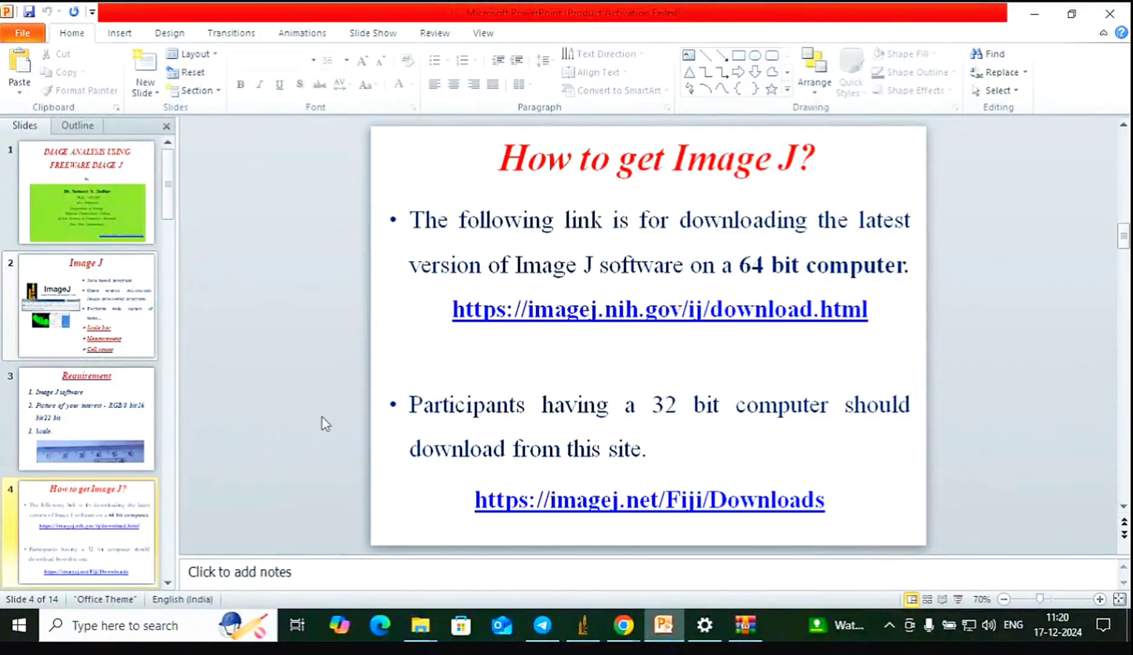
mouse_move(631, 624)
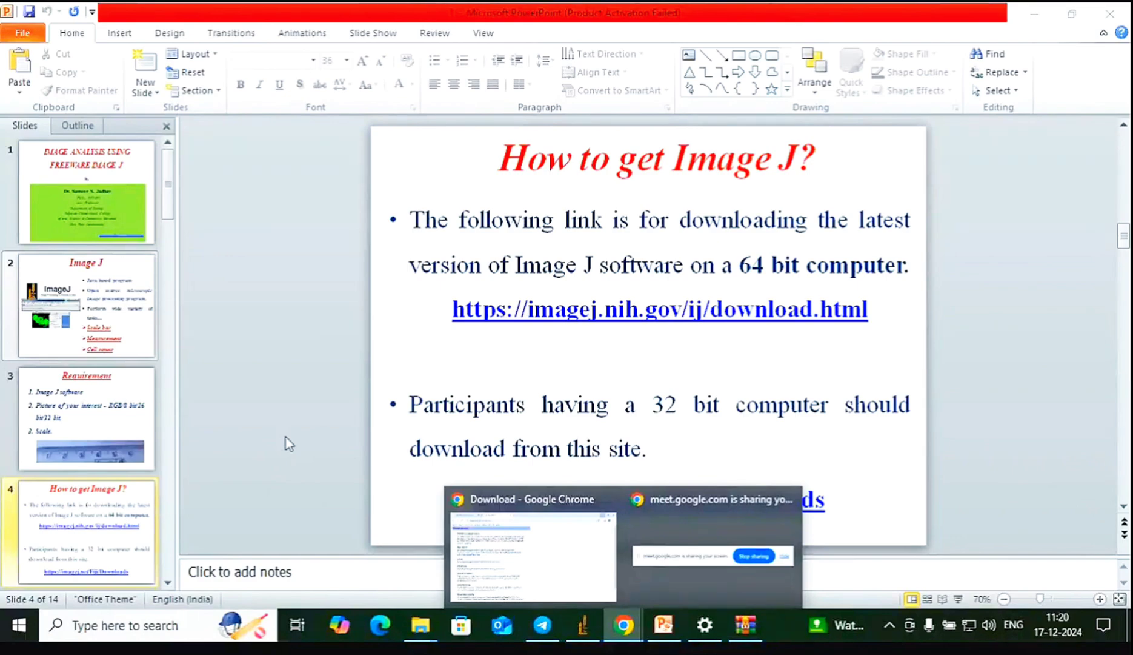
mouse_move(548, 503)
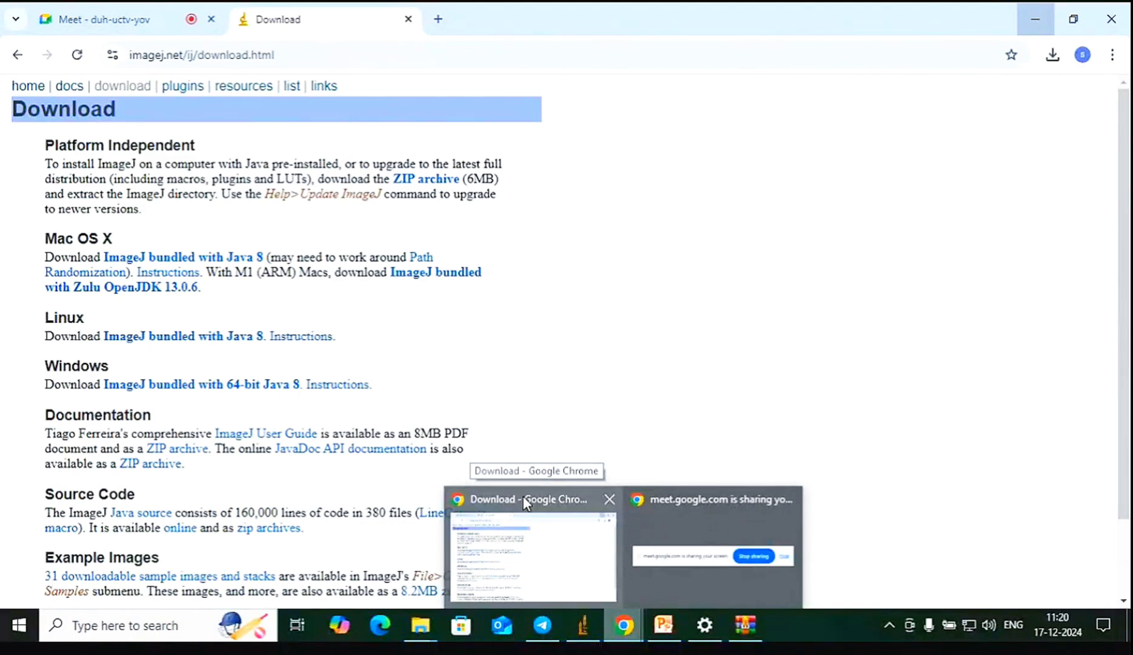
click(524, 499)
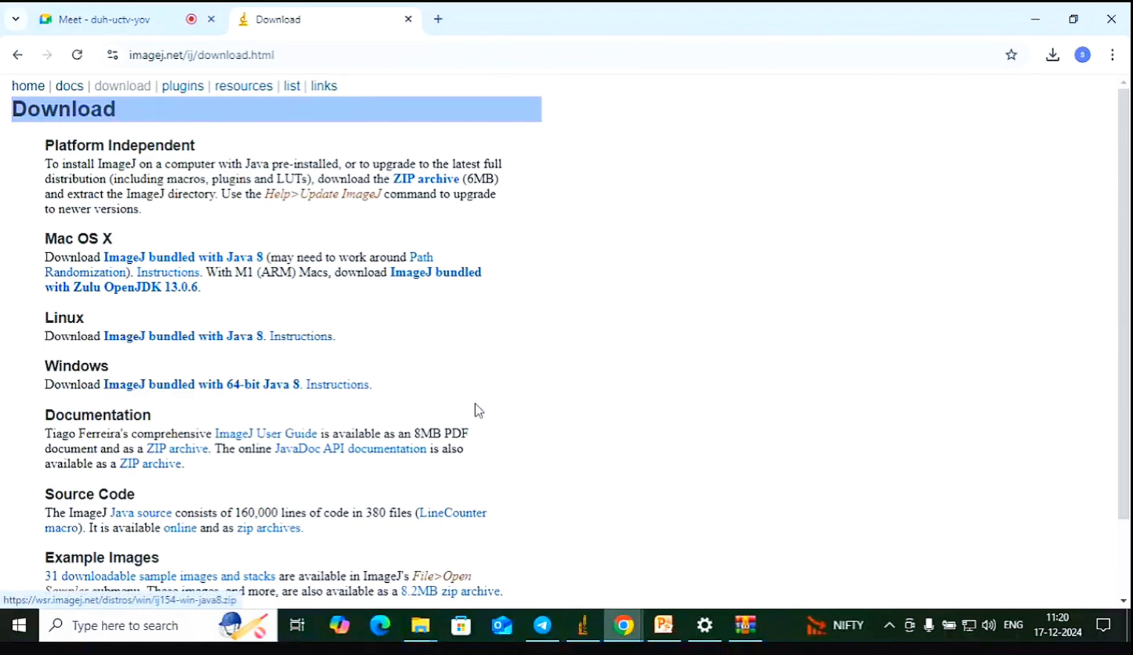
click(18, 55)
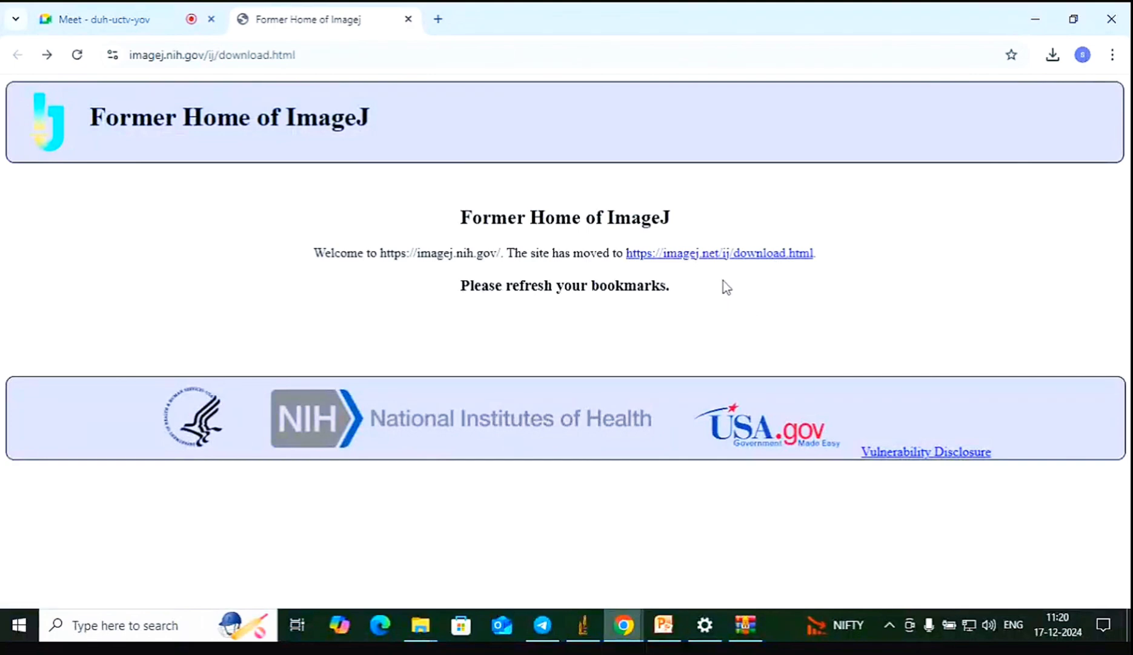
click(721, 254)
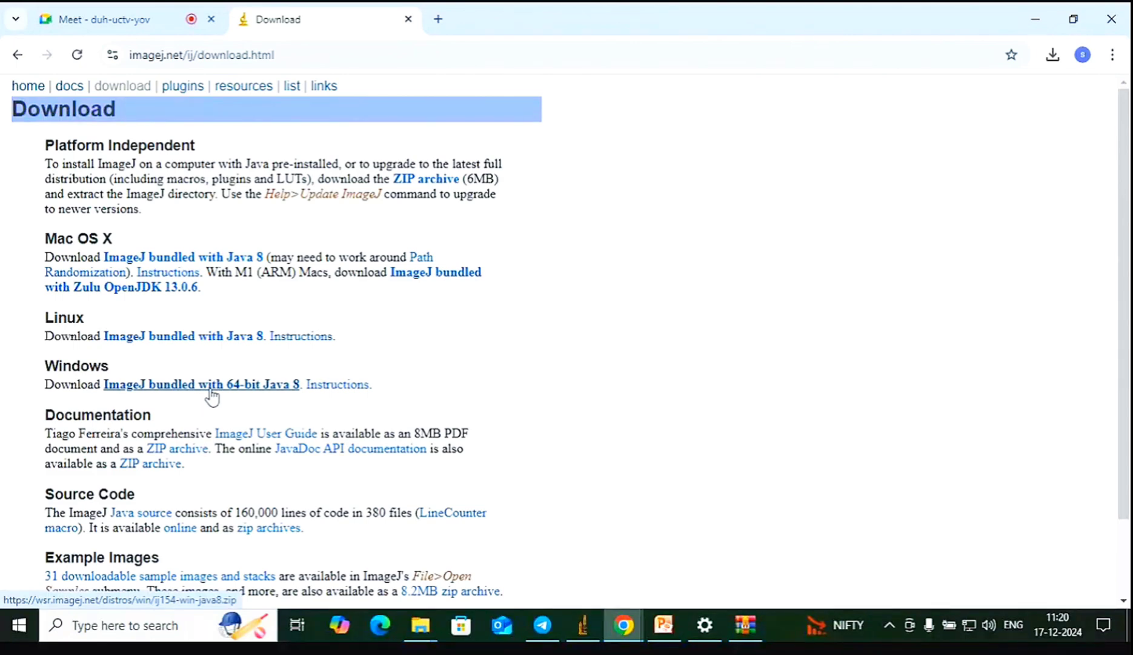
Download the Windows version of ImageJ bundled with 64-bit Java 8
scroll(210, 397, down, 2)
scroll(210, 393, up, 2)
click(225, 390)
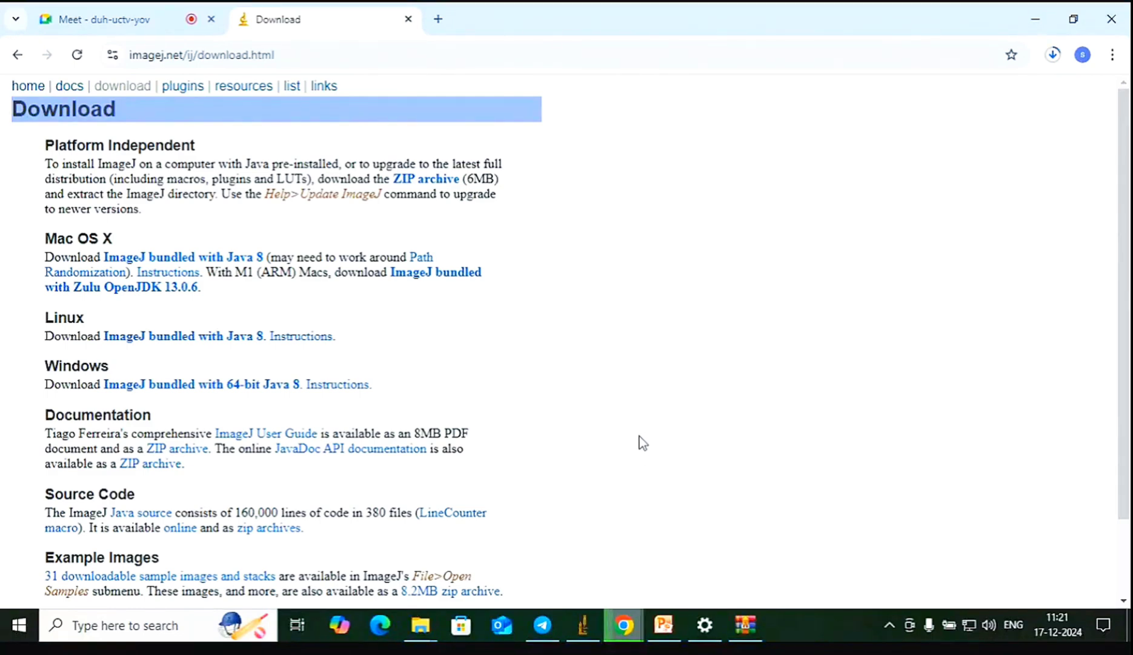
scroll(642, 442, down, 3)
scroll(642, 443, up, 3)
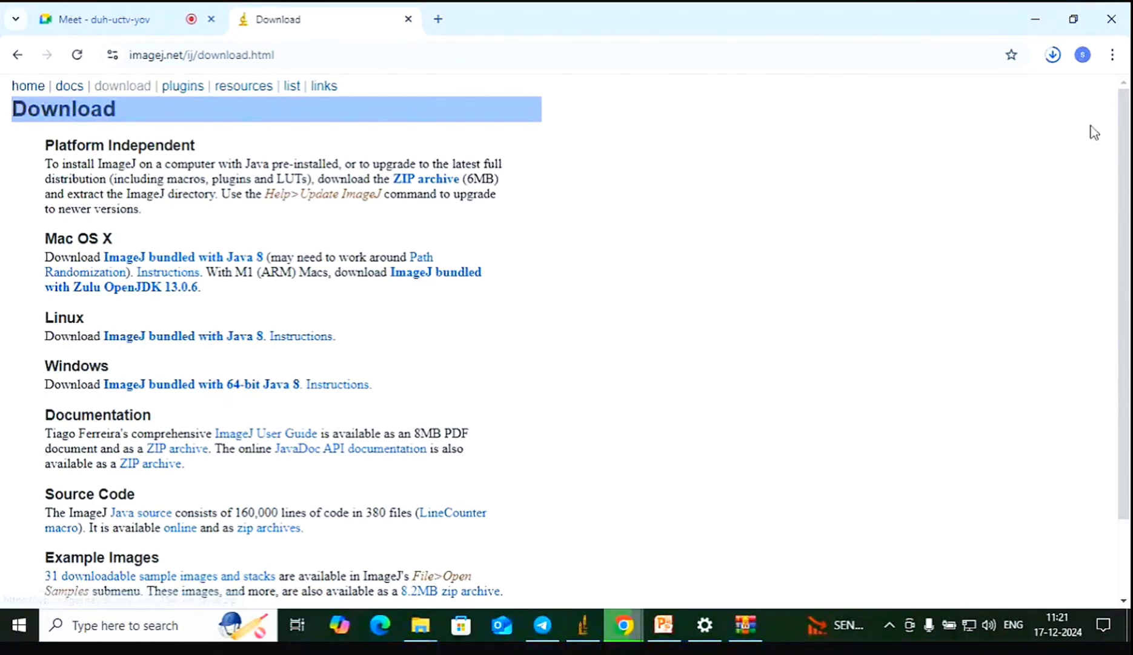
Show the finished download in its folder, open the ij154-win-java8 (2) archive and enter its ImageJ folder
click(1054, 54)
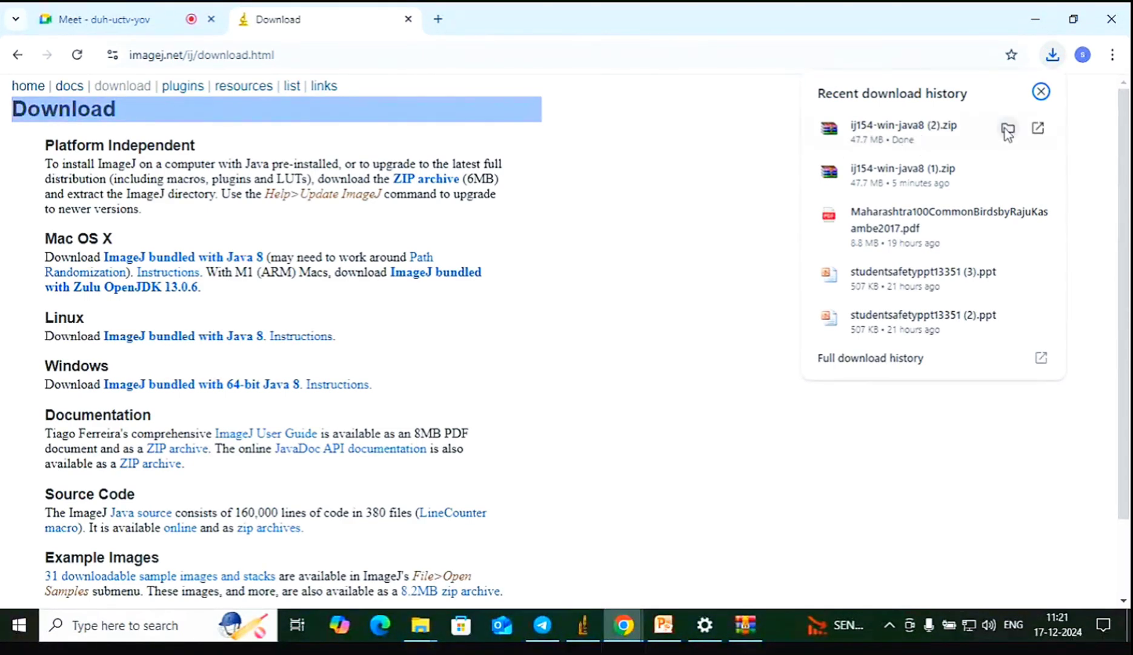
click(1004, 129)
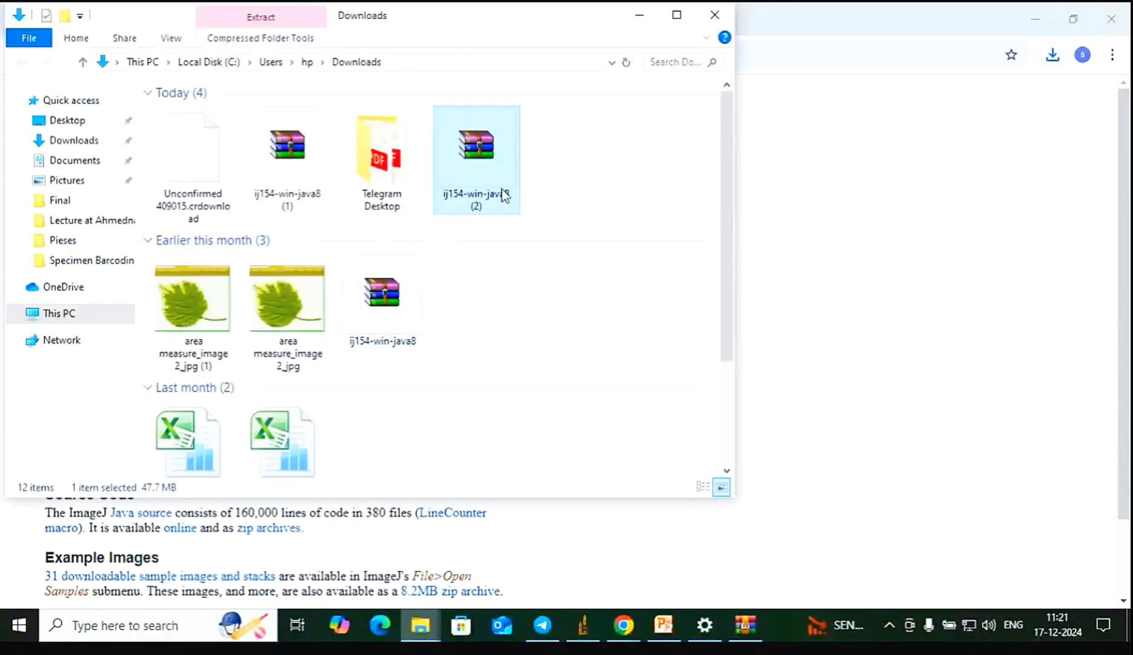
double_click(502, 195)
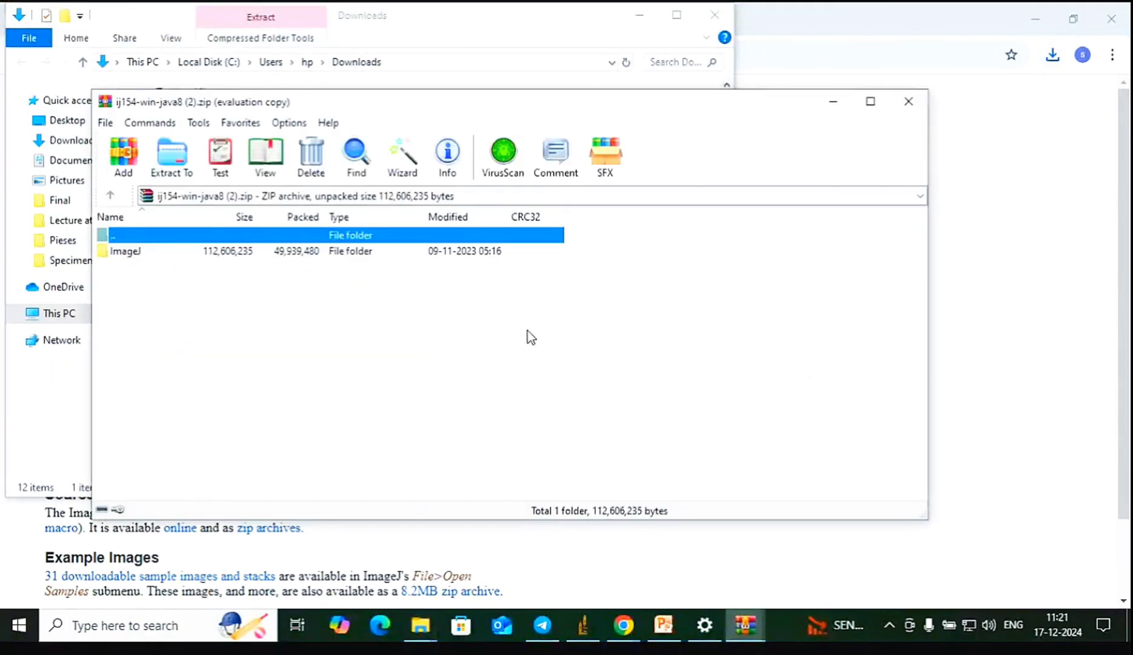
click(149, 259)
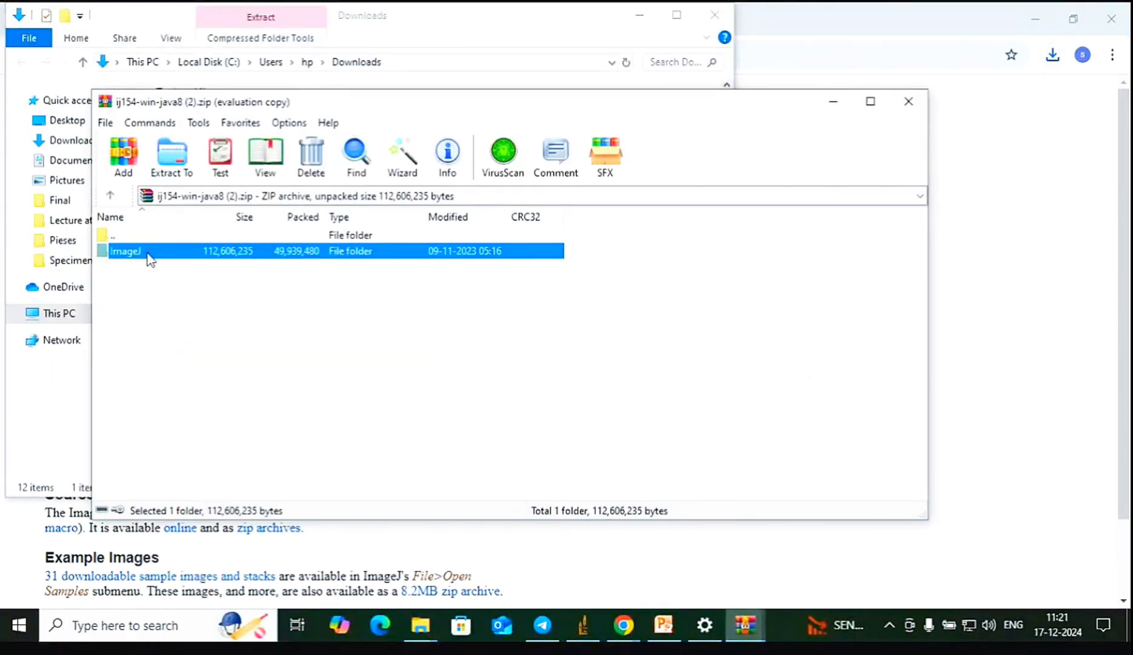
double_click(150, 259)
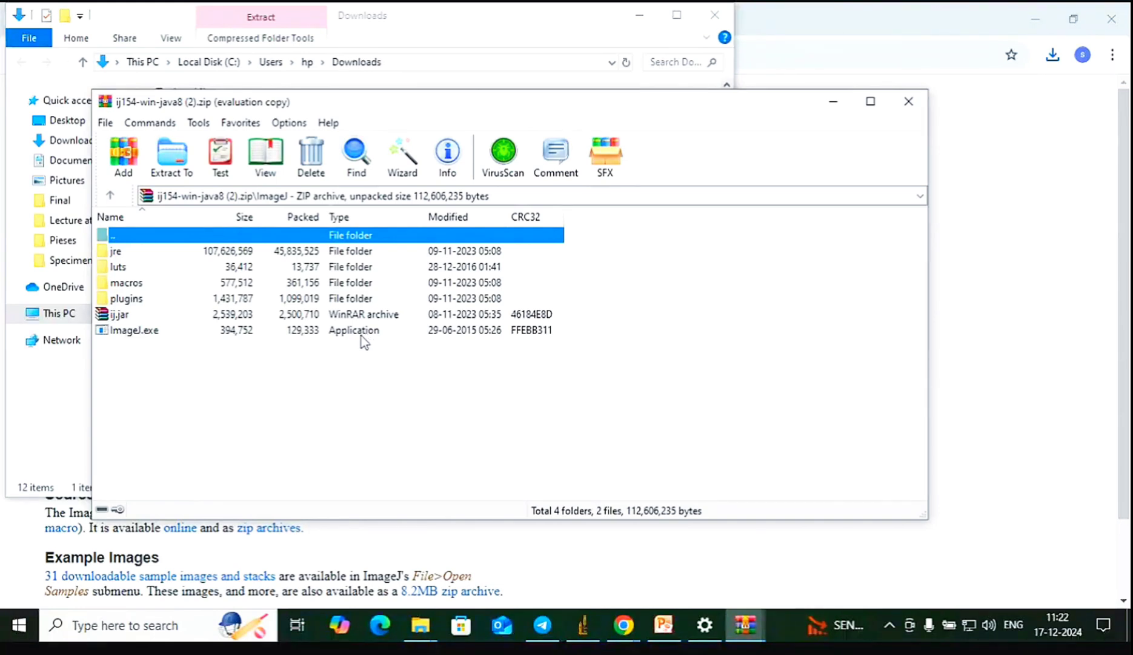
Launch ImageJ.exe from the archive, dismiss the security warning without running it, and switch to the ImageJ download page in Chrome
double_click(150, 331)
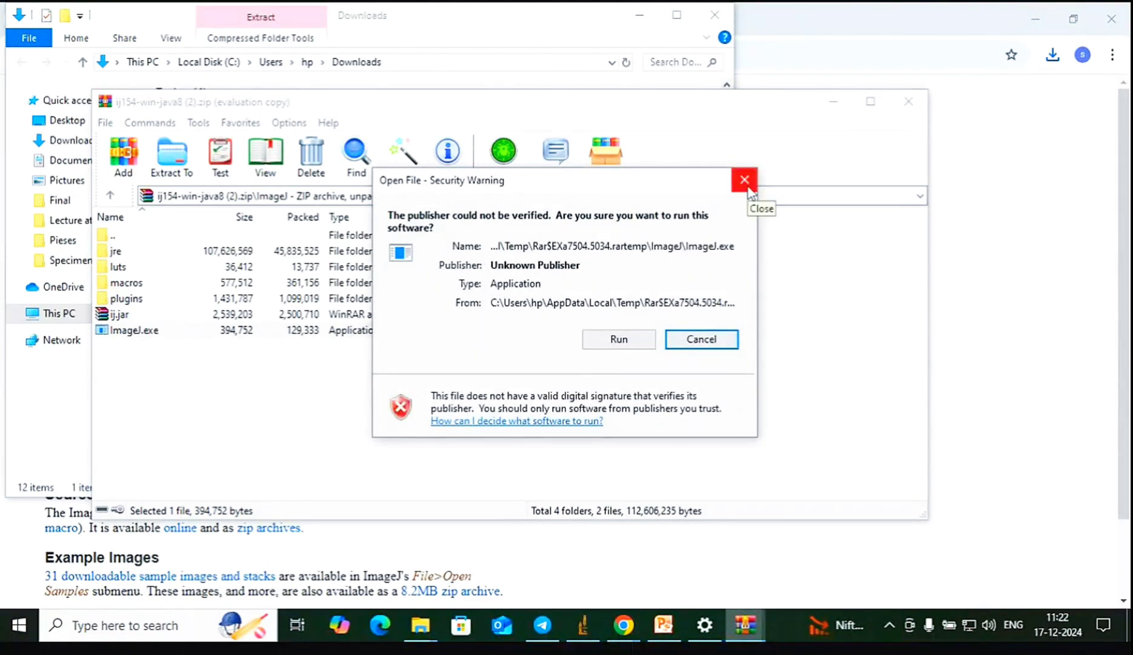
click(748, 186)
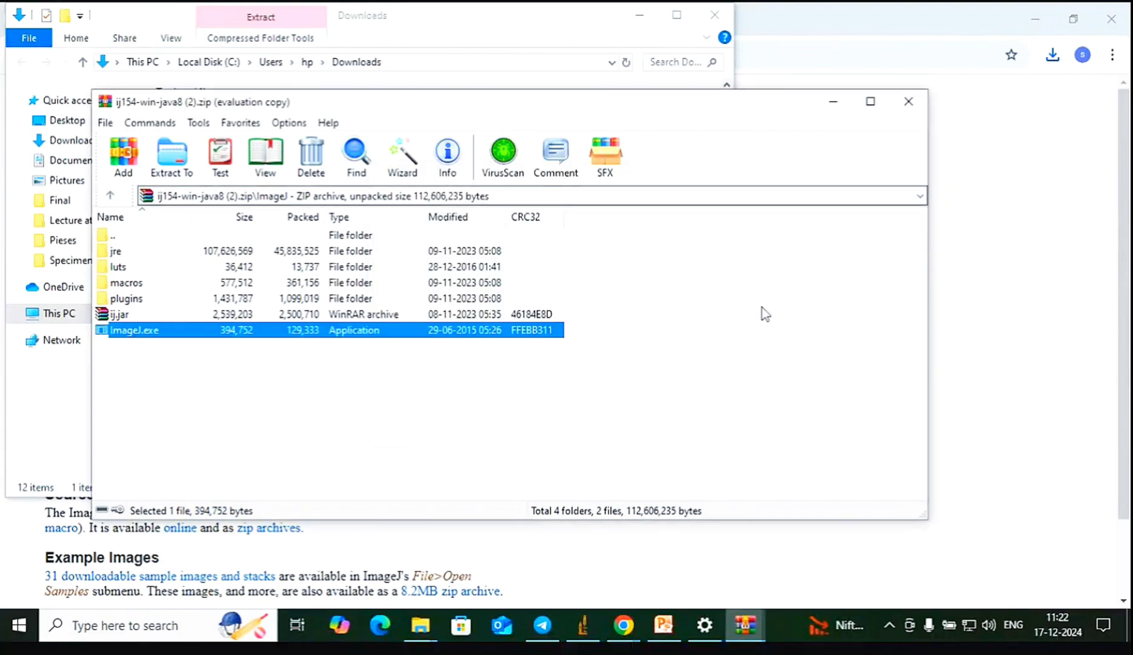
click(626, 628)
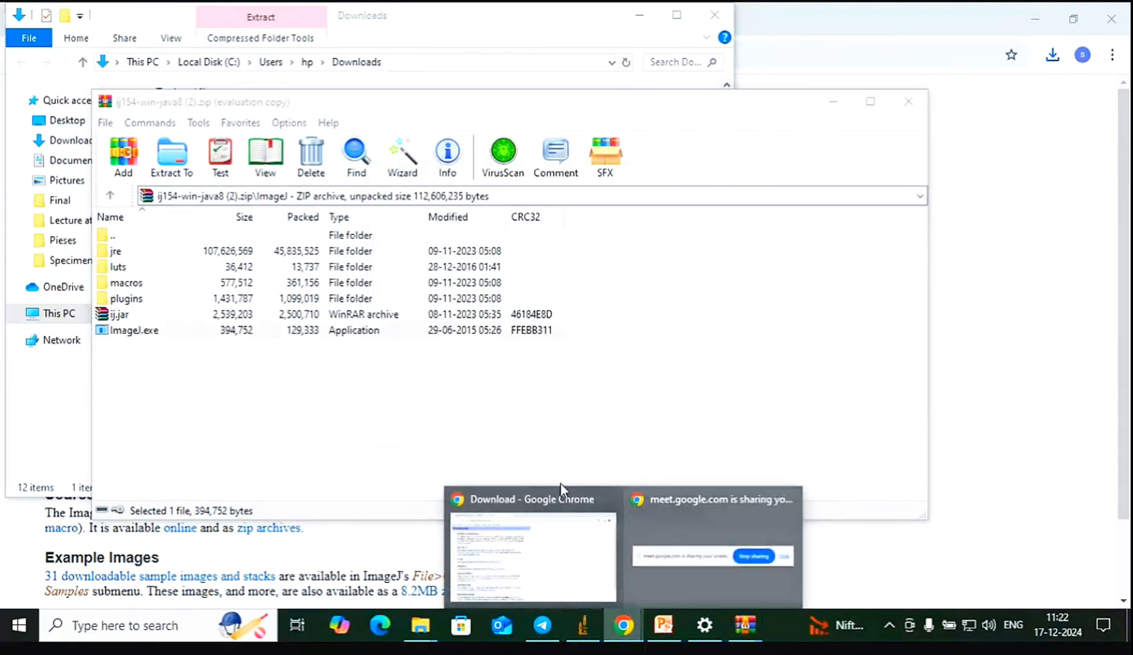
click(500, 491)
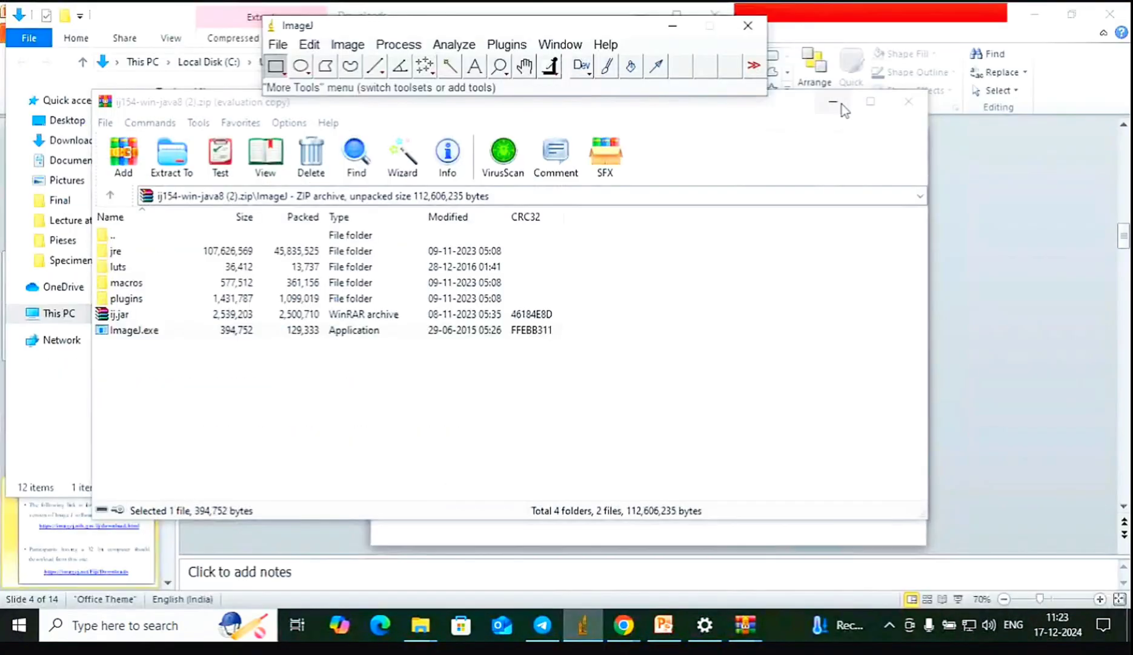
Minimize the archive and Downloads windows to uncover the "How to get Image J?" slide behind ImageJ
click(840, 103)
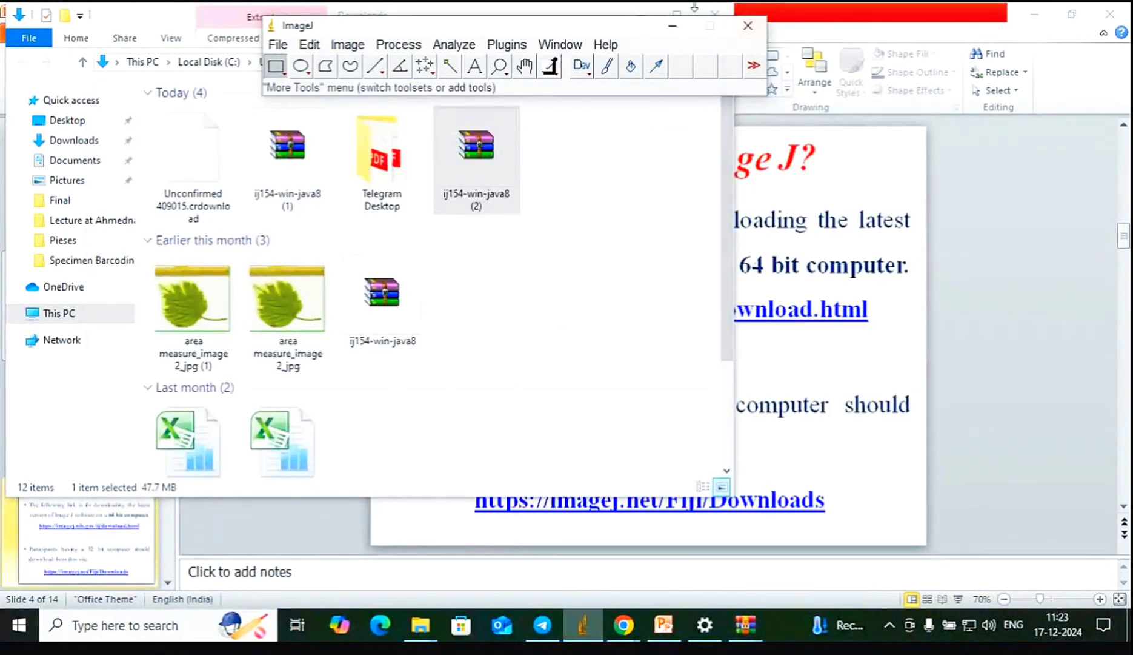
click(634, 10)
click(633, 15)
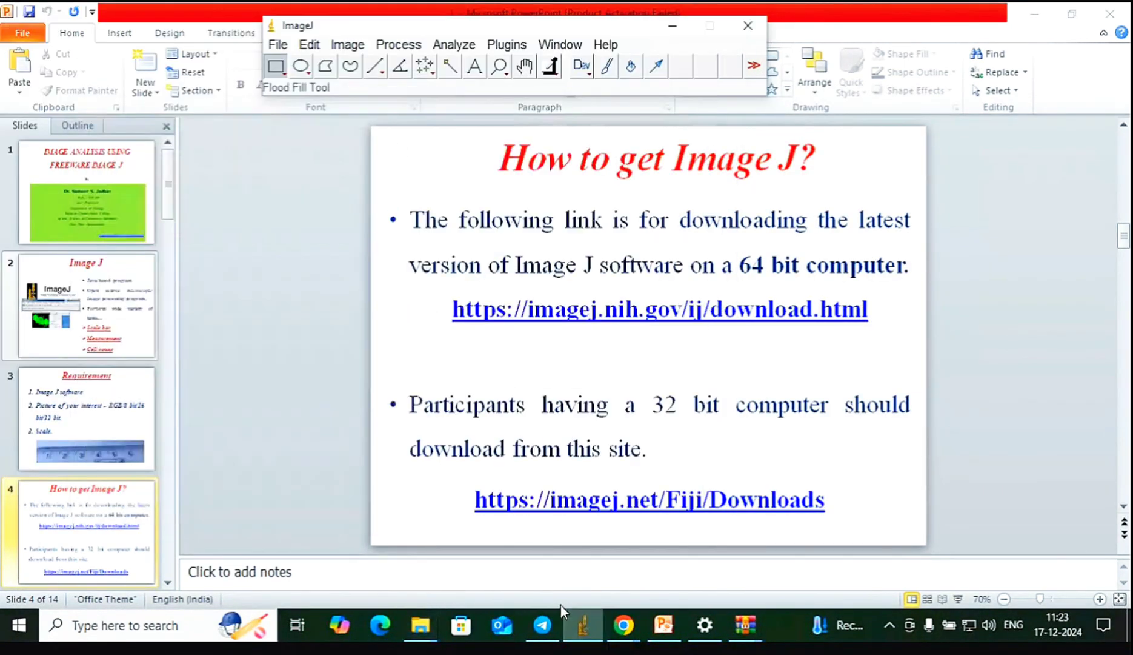
Move the ImageJ window around over the PowerPoint slide, bringing it back to the front after activating the presentation
drag(556, 25, 840, 333)
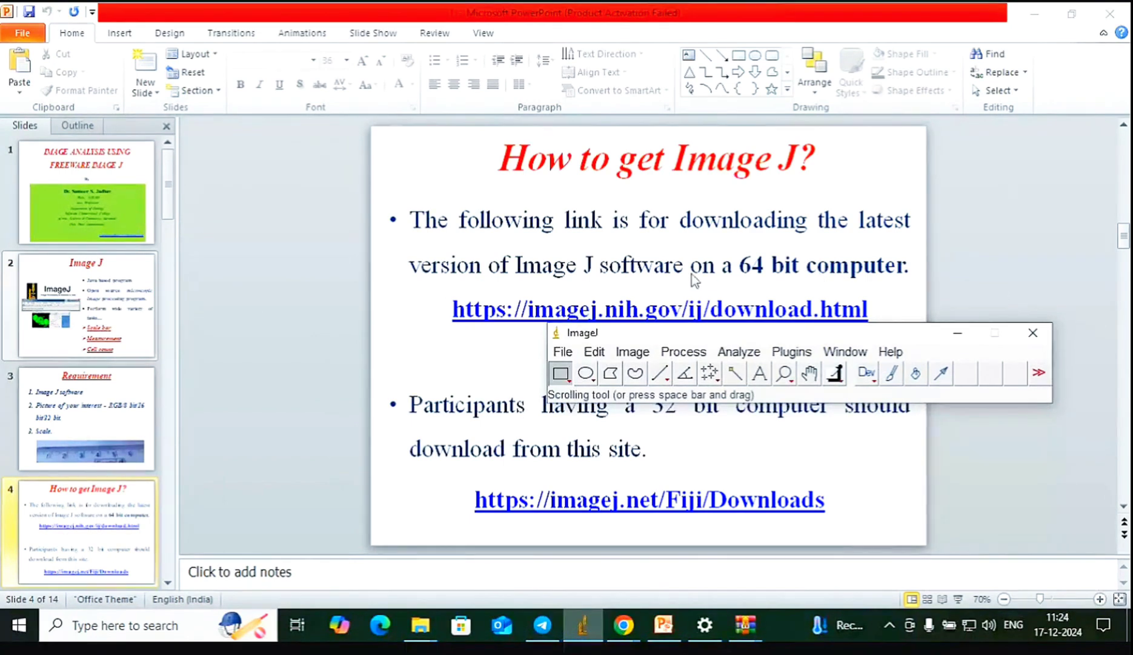
click(563, 305)
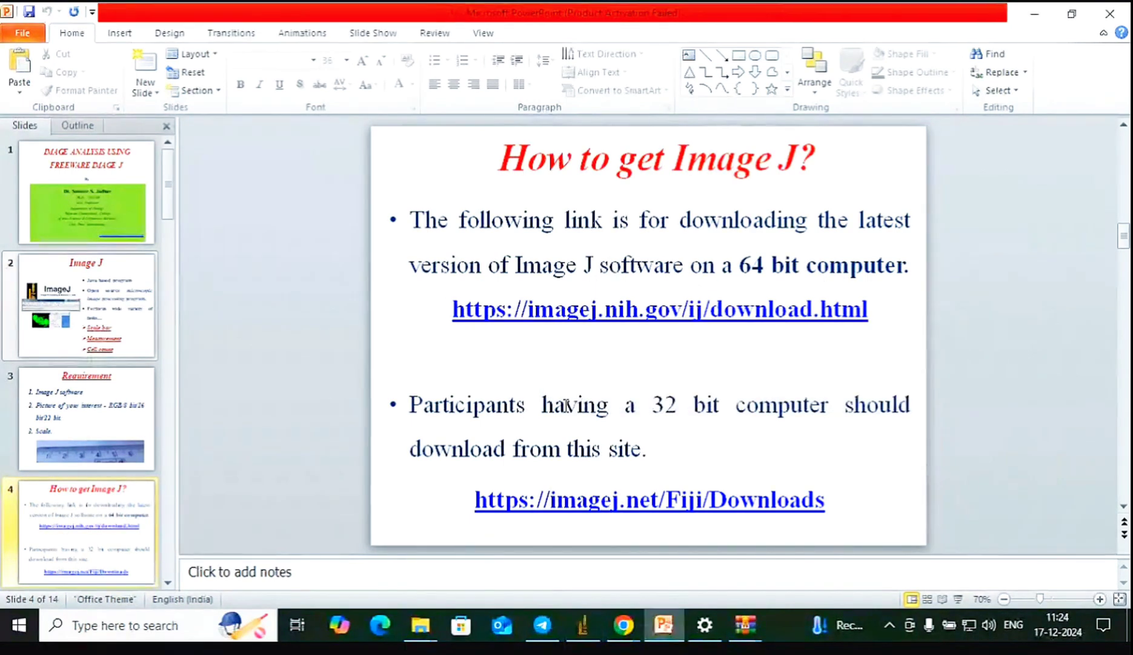
click(586, 622)
mouse_move(610, 624)
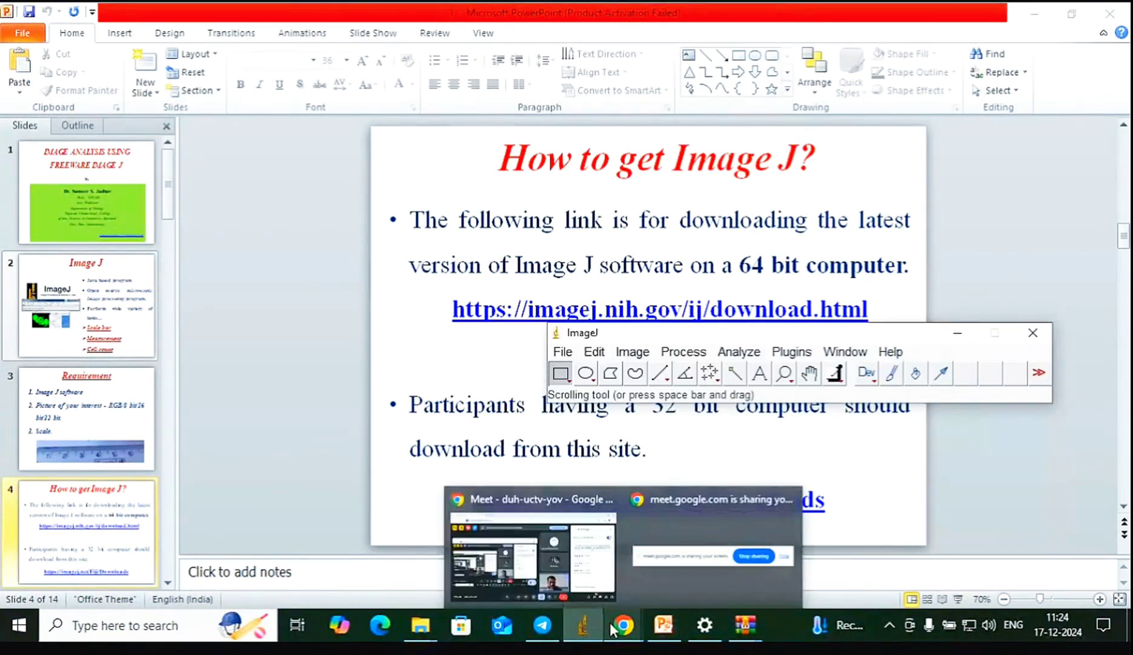
drag(752, 334, 611, 186)
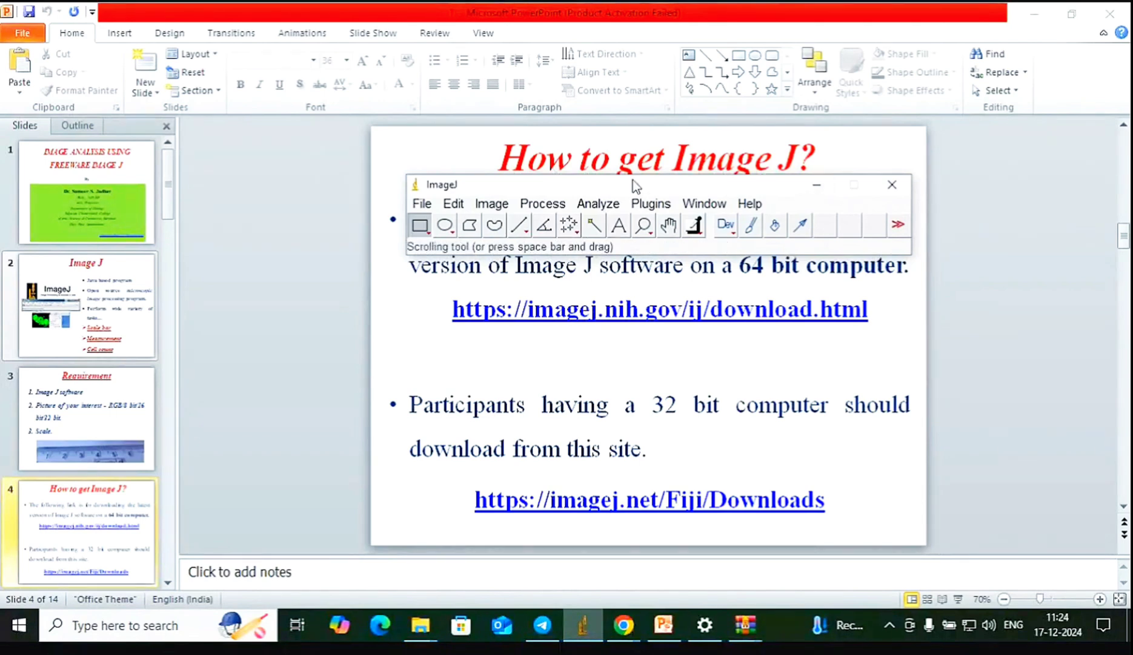
drag(633, 185, 334, 305)
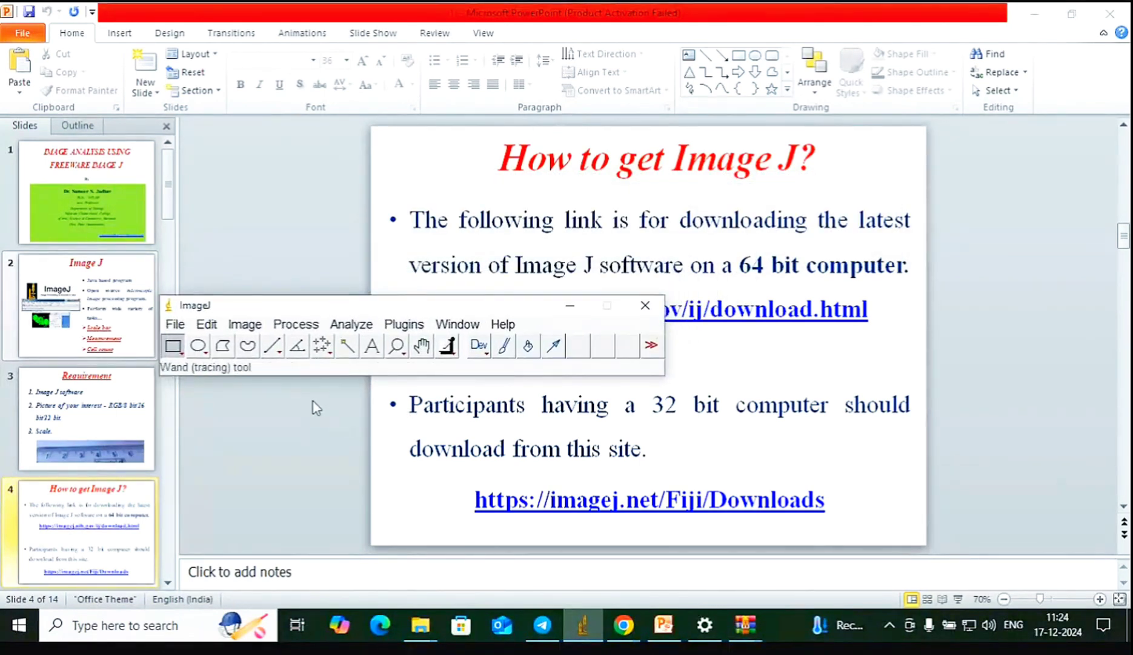
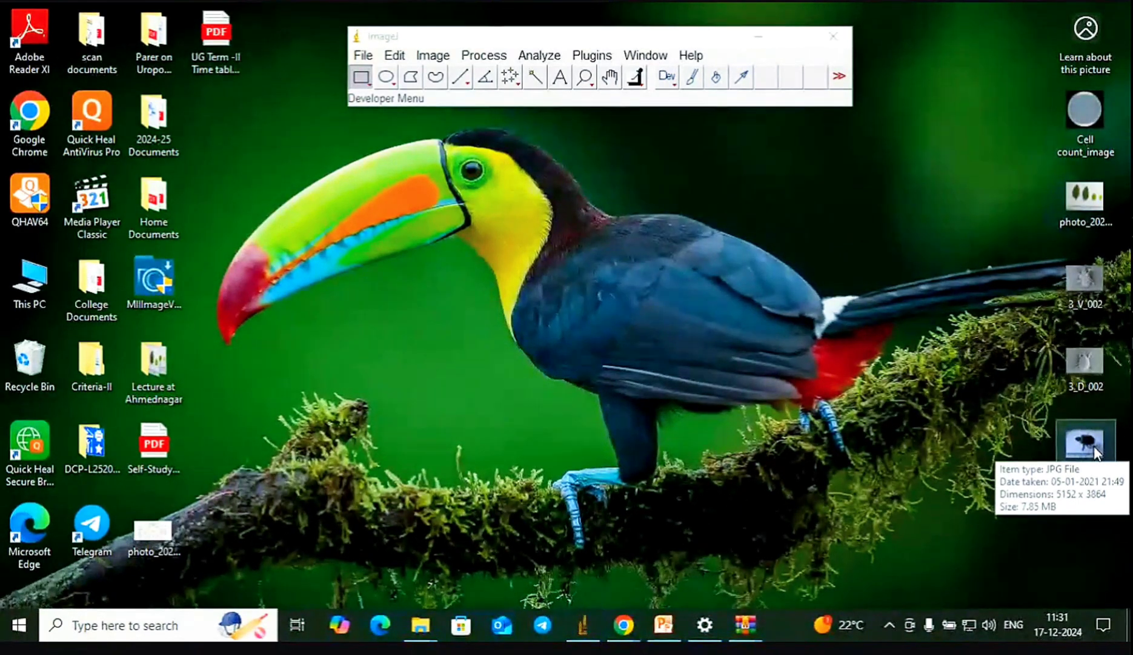
Move the DSC00347 image to the middle of the desktop and try to open it in ImageJ from the Desktop folder
drag(1094, 448, 456, 347)
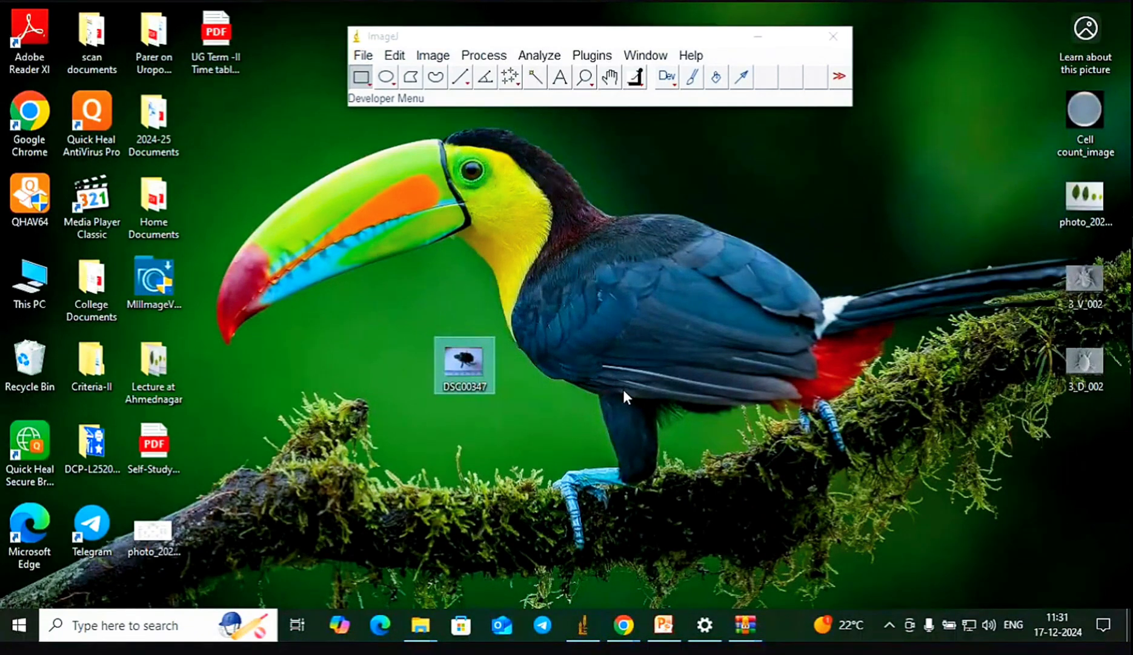
click(363, 56)
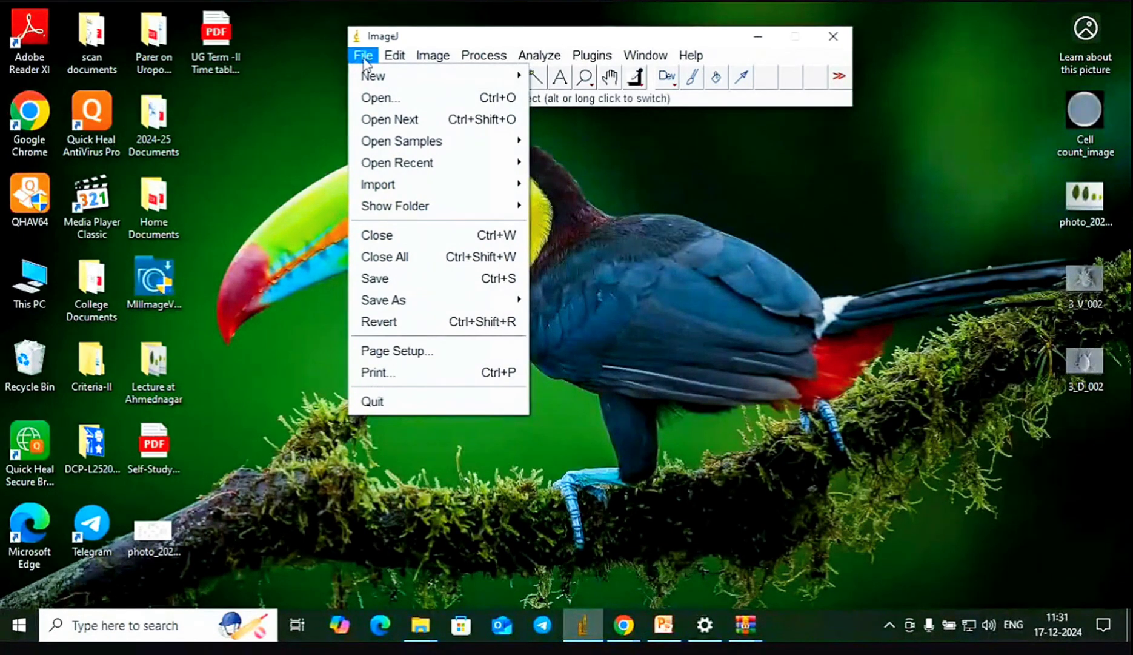
click(379, 101)
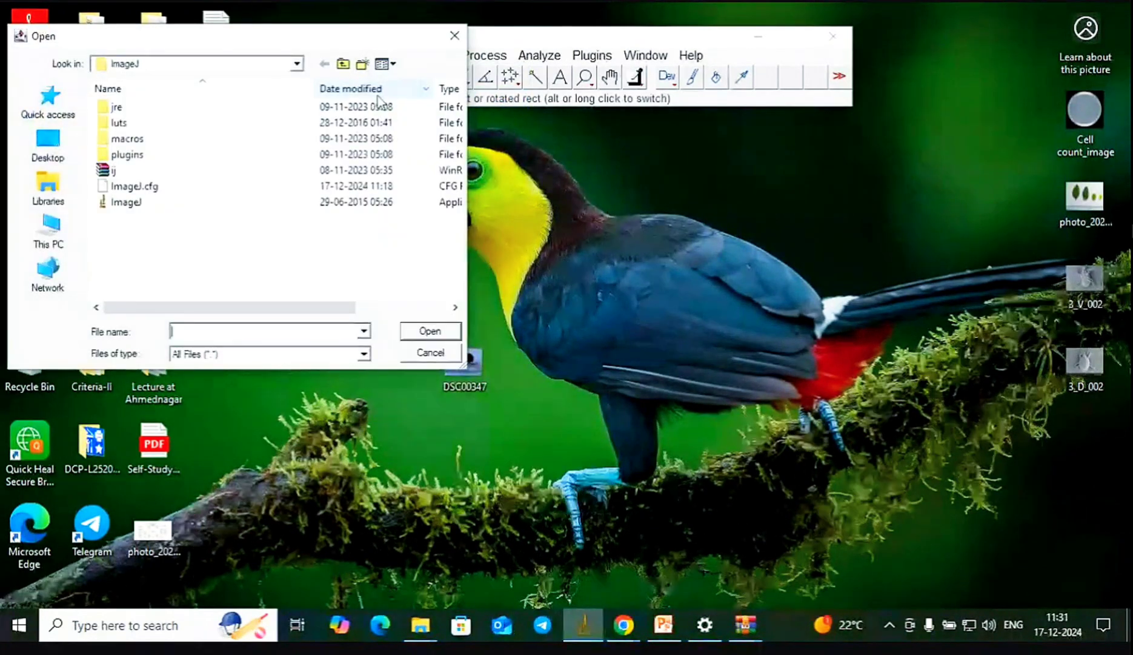
click(53, 155)
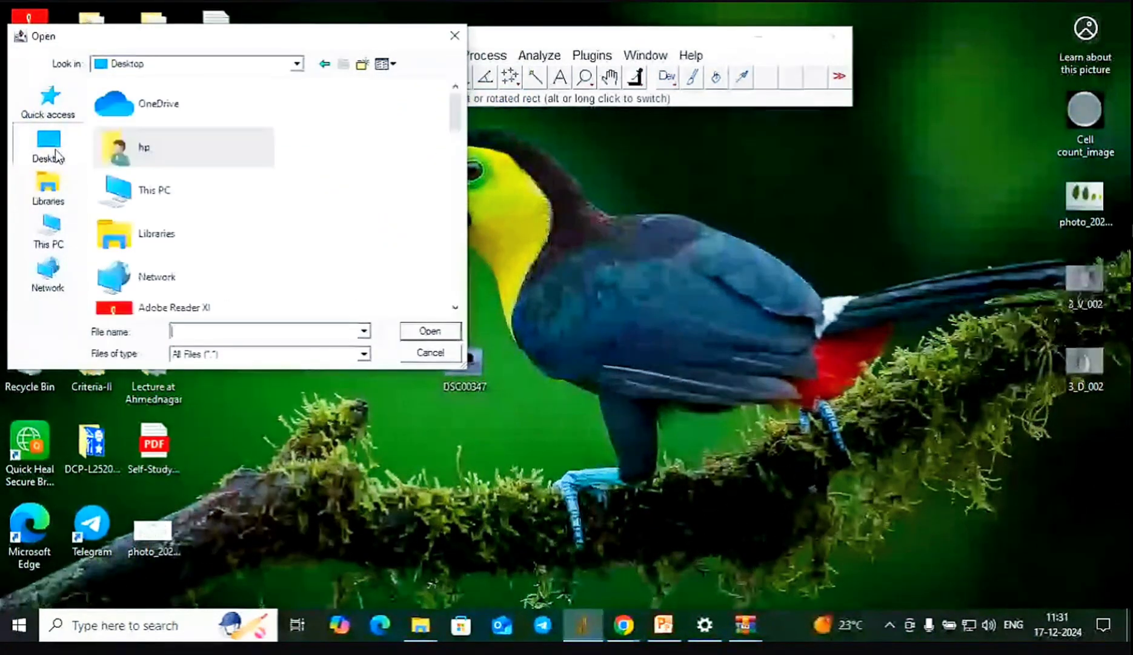
scroll(194, 221, down, 2)
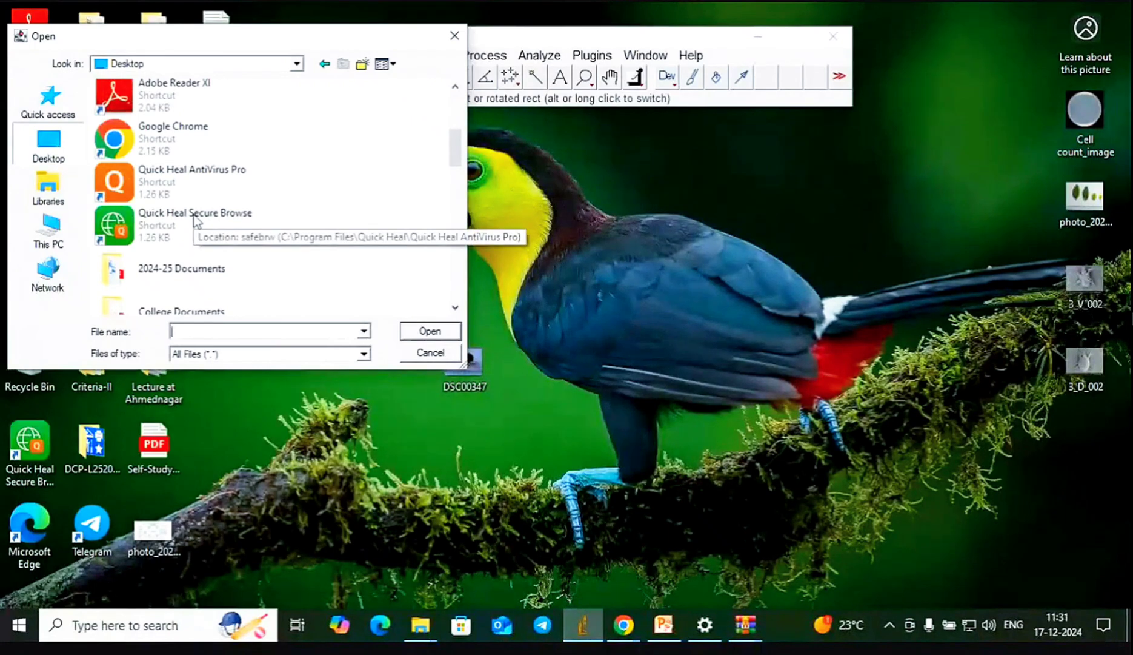
scroll(195, 223, down, 2)
scroll(194, 223, down, 4)
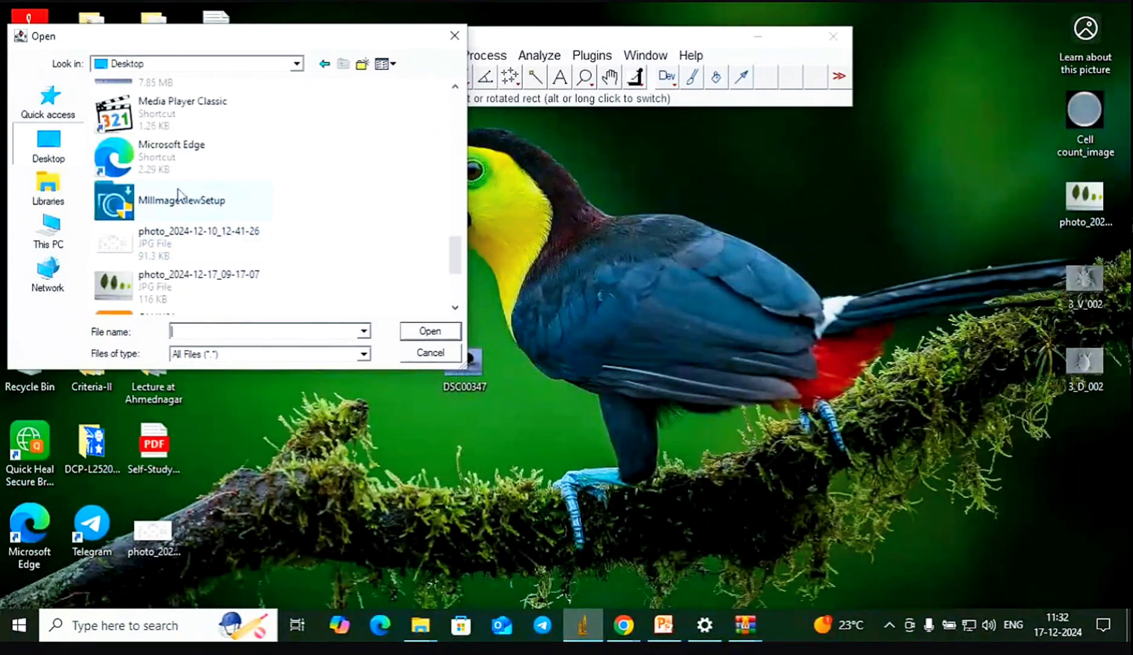
scroll(176, 200, up, 3)
click(168, 285)
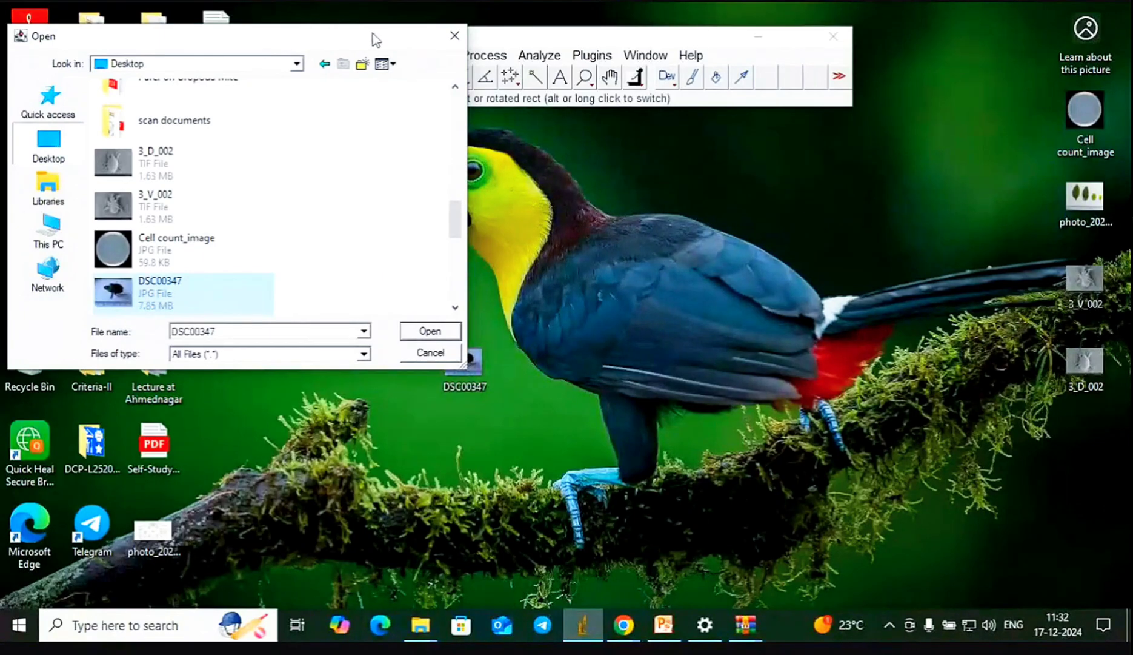
drag(372, 35, 341, 106)
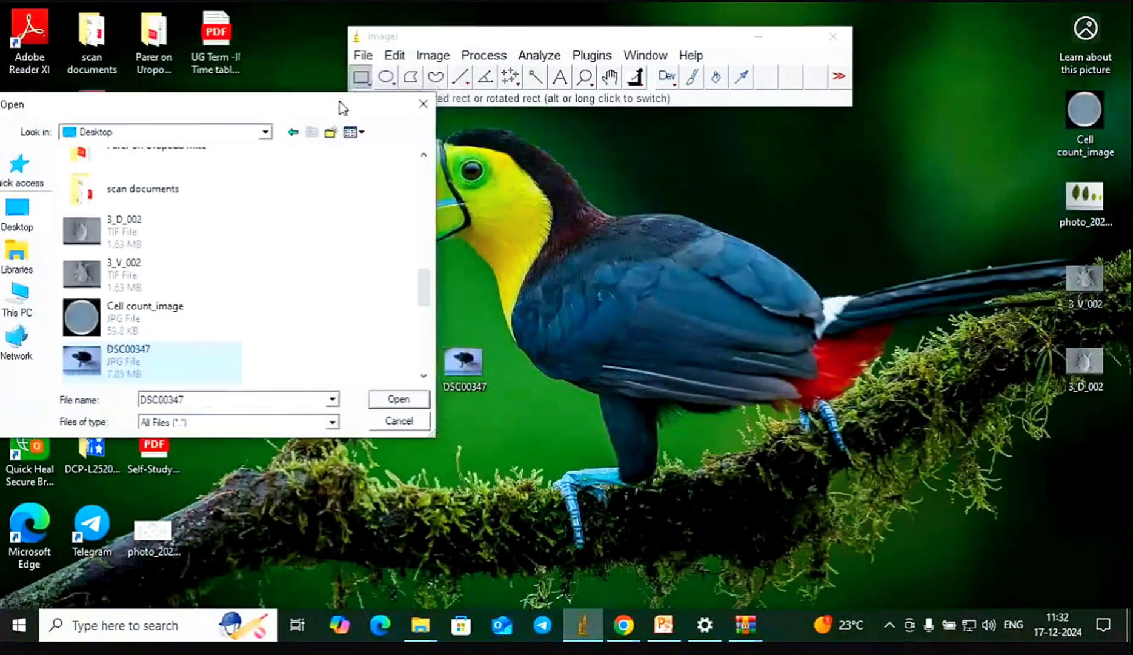
click(399, 400)
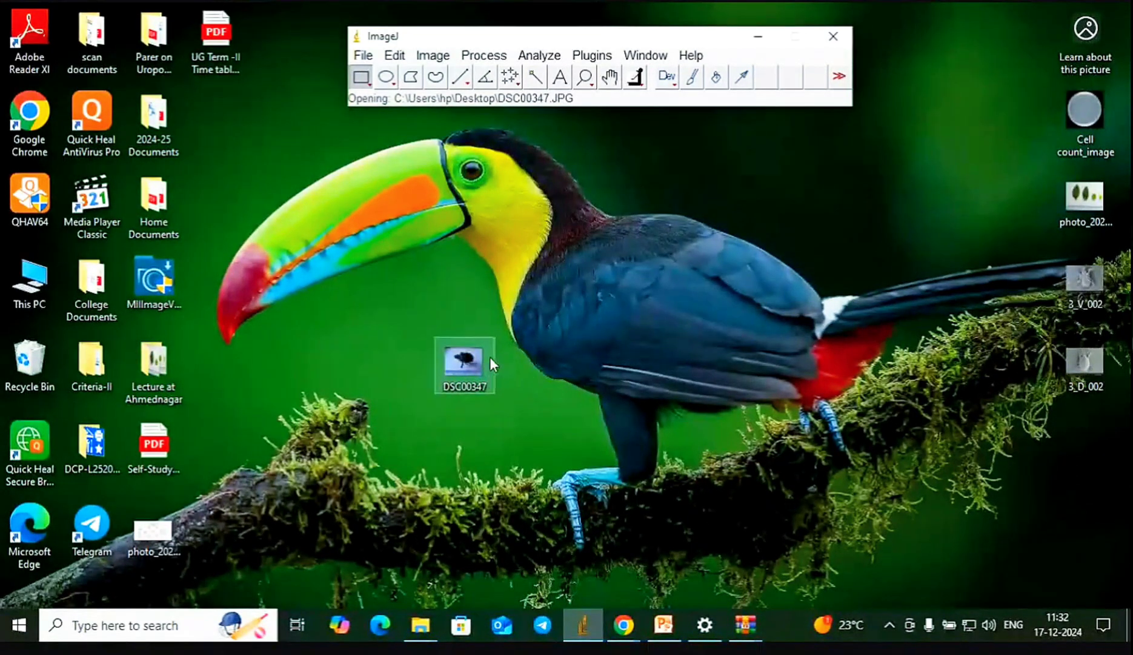
Try dropping DSC00347 from the desktop onto the ImageJ window, then close ImageJ and its preference-saving error windows
drag(474, 355, 413, 97)
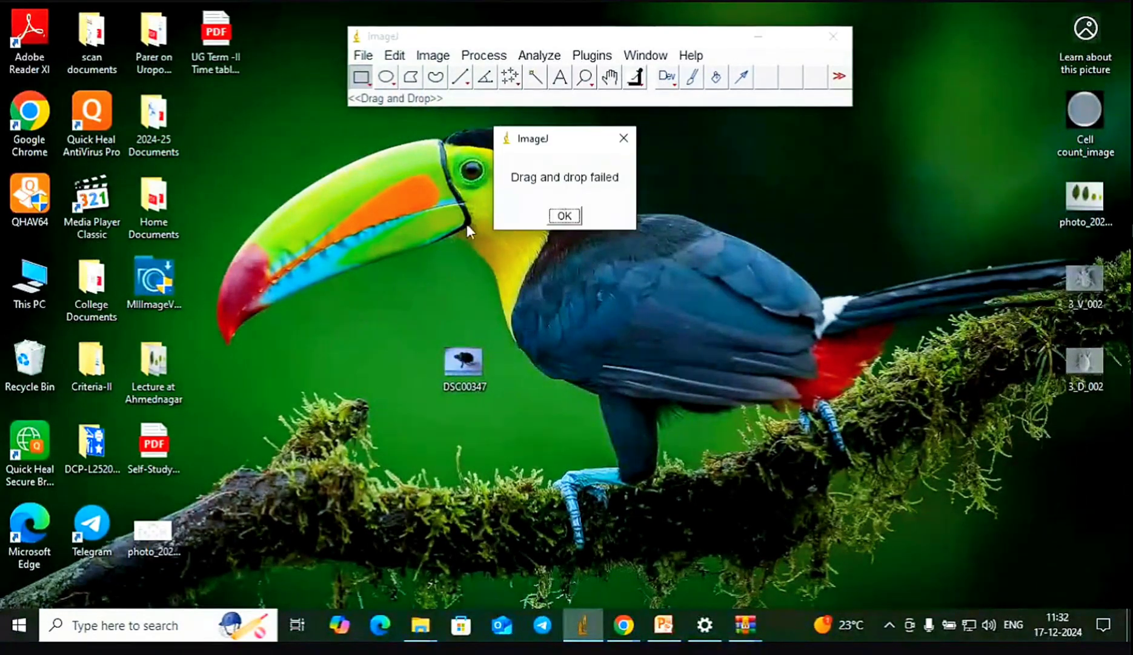
click(565, 215)
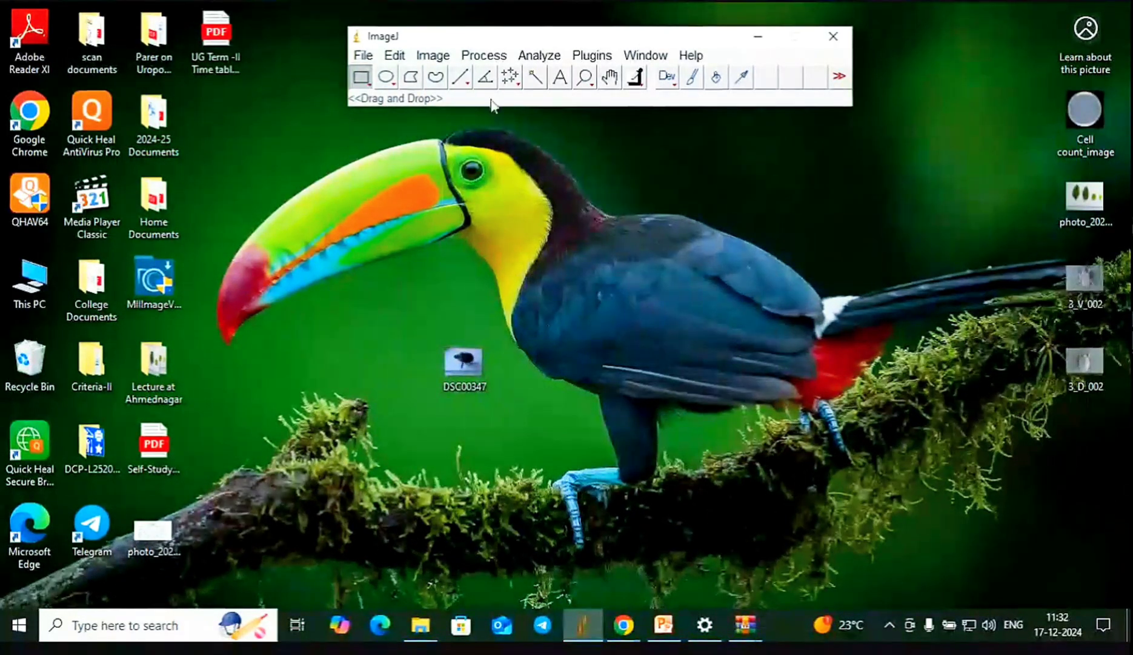
click(833, 36)
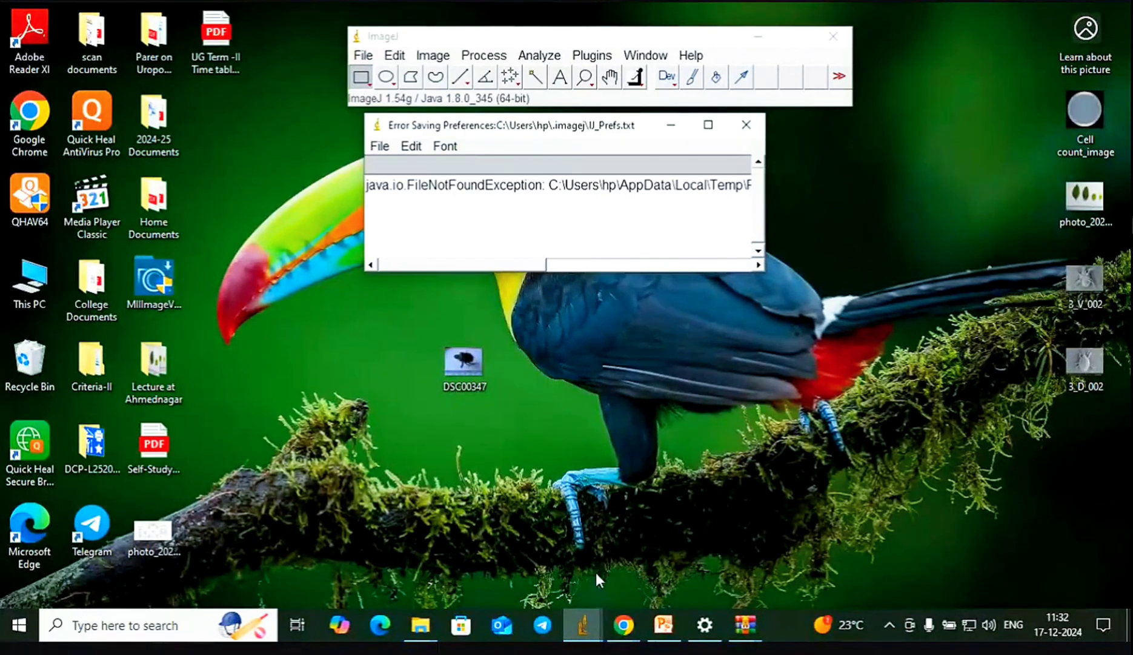
click(746, 125)
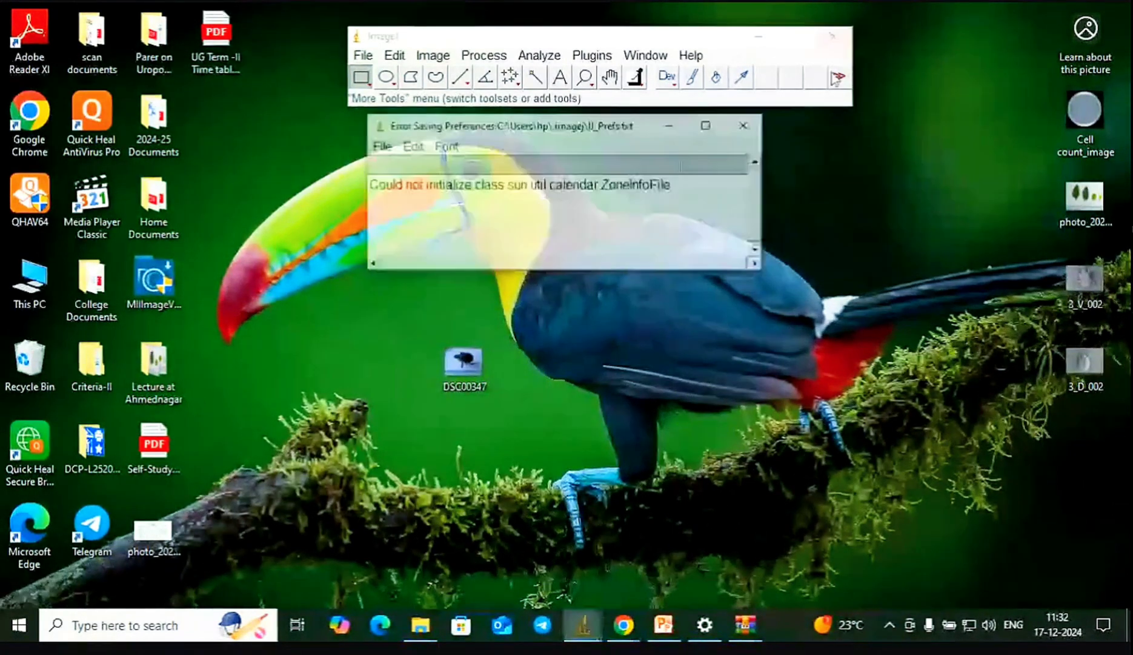
click(745, 126)
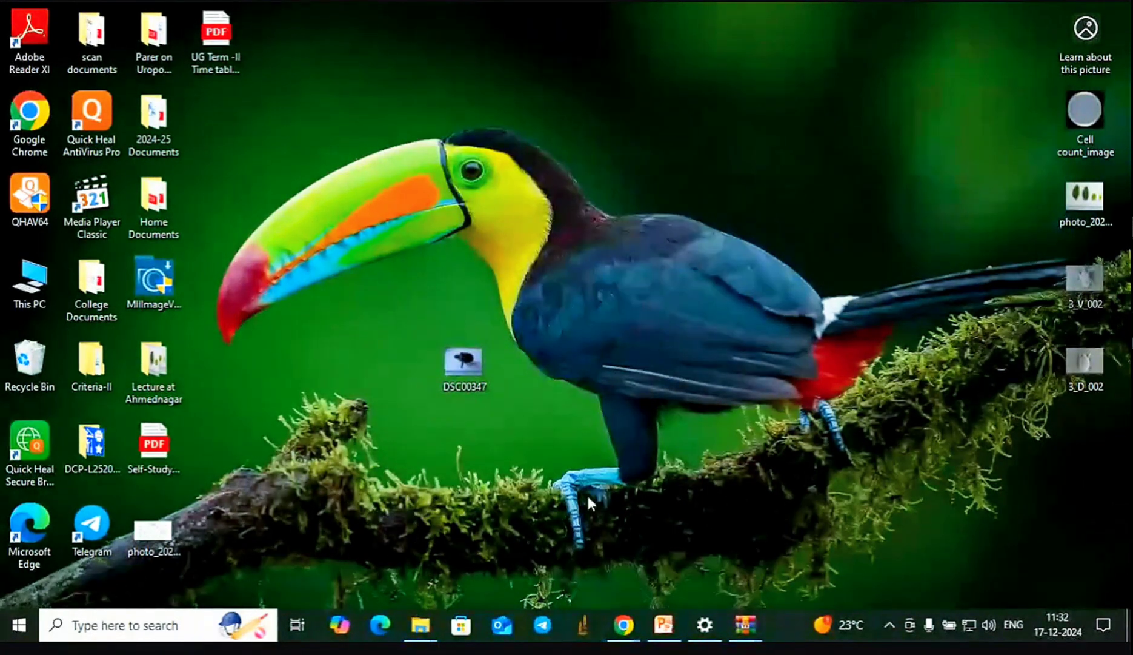
Try twice to relaunch ImageJ from its pinned shortcut, allowing ImageJ.exe to run despite the unverified publisher
click(580, 629)
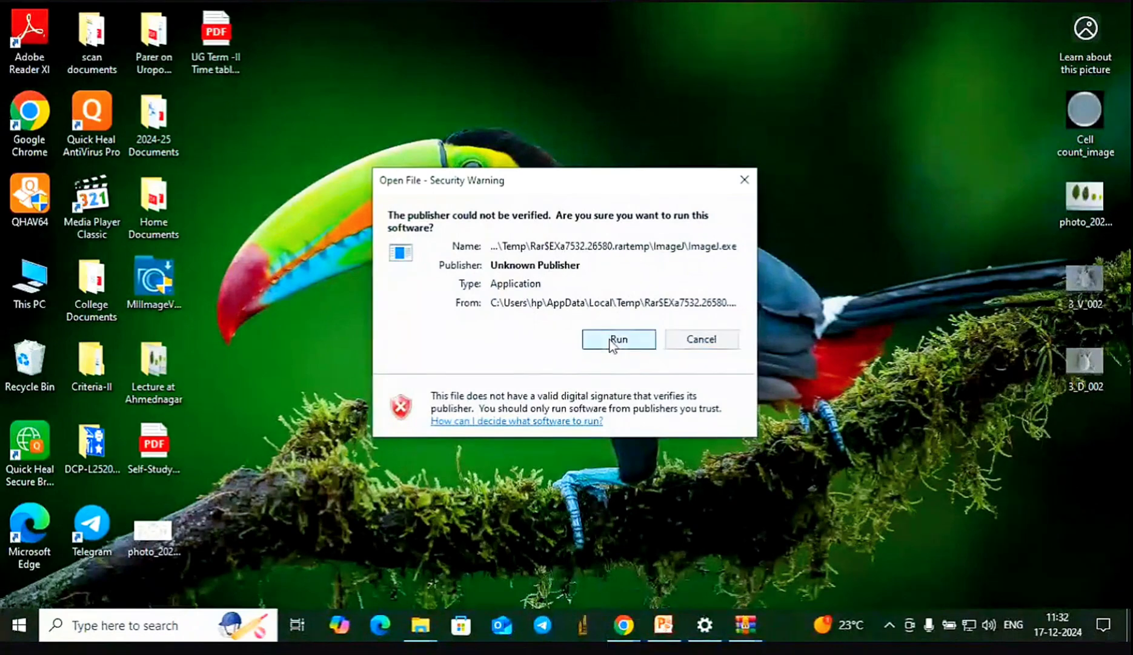
click(610, 341)
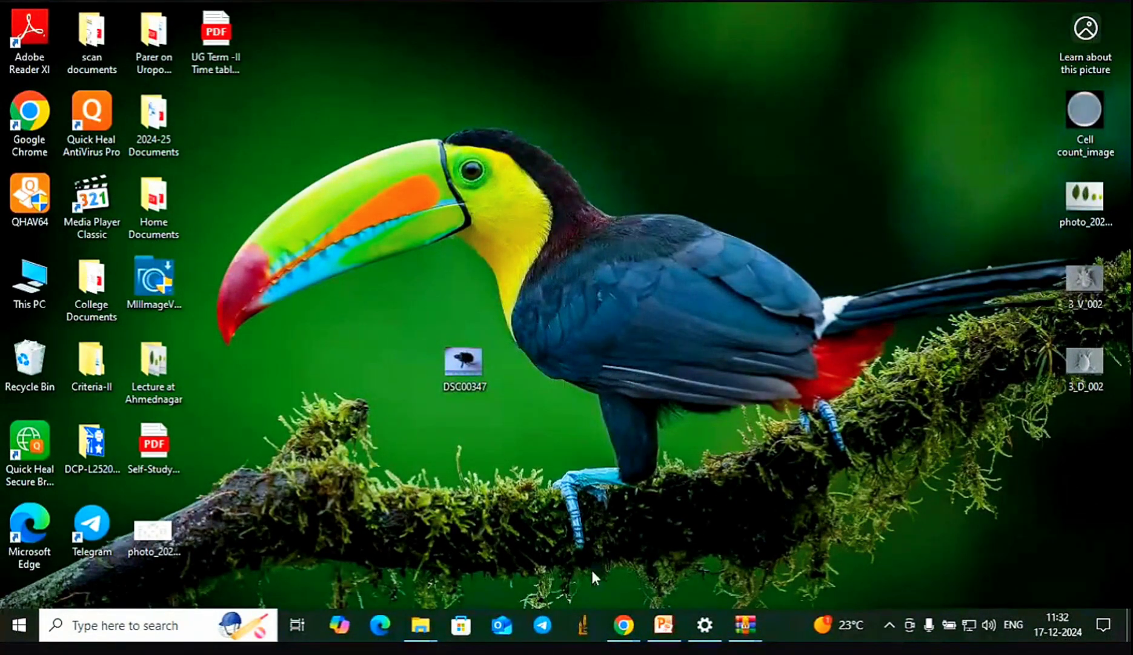
click(583, 630)
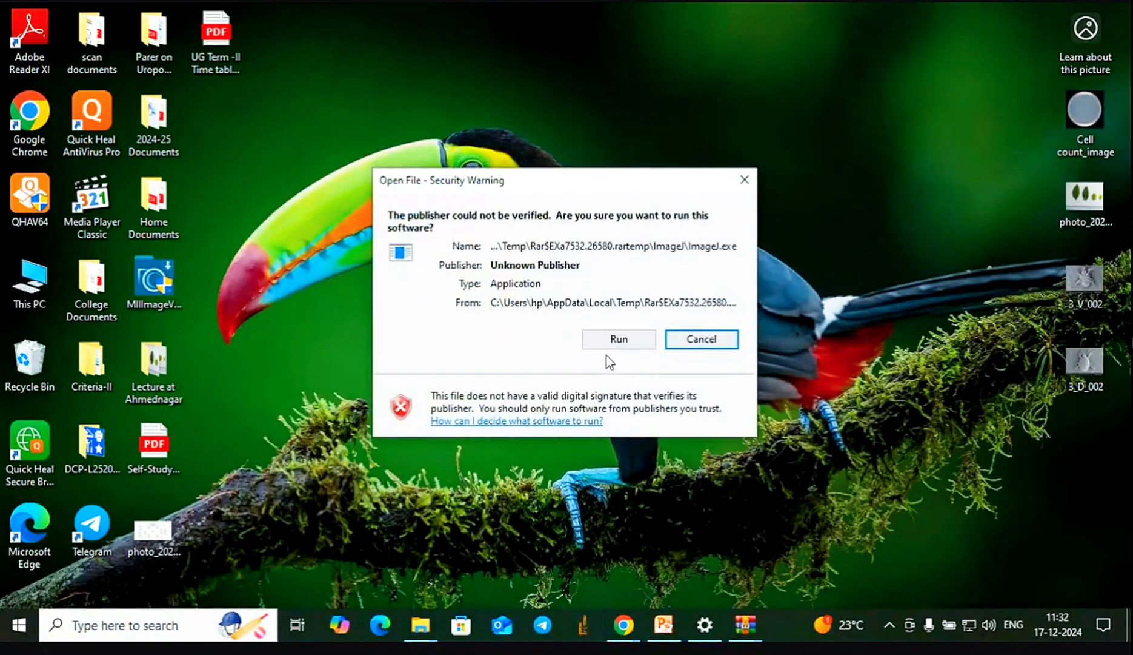
click(611, 345)
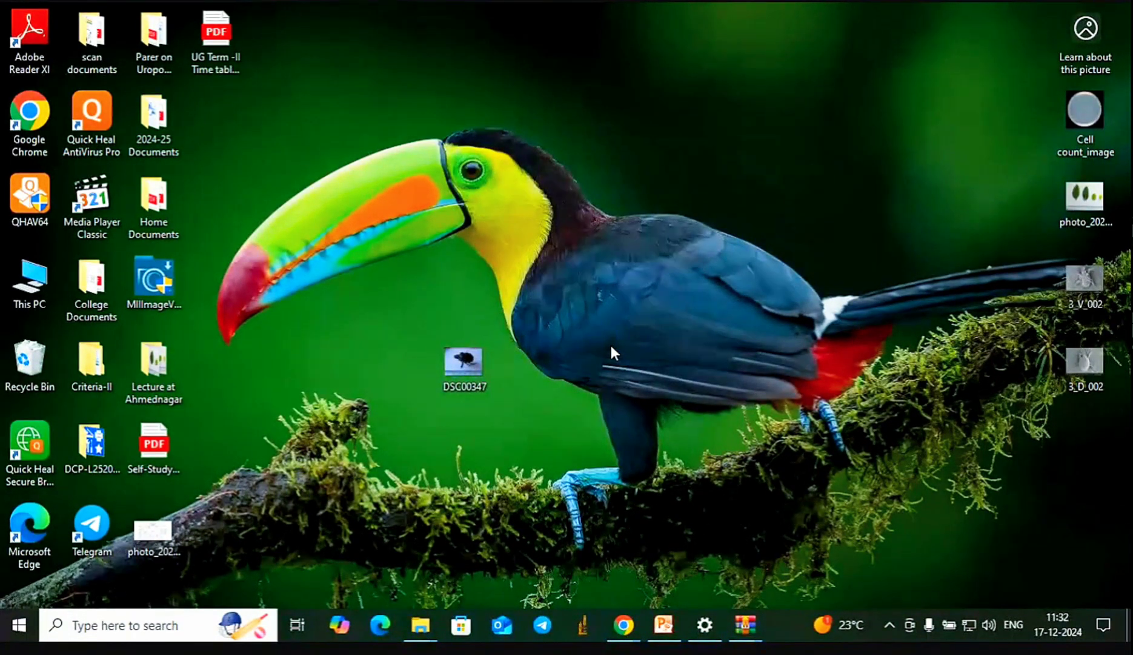
Close both open ij154-win-java8 archive windows and try to launch ImageJ from its pinned shortcut again
mouse_move(746, 624)
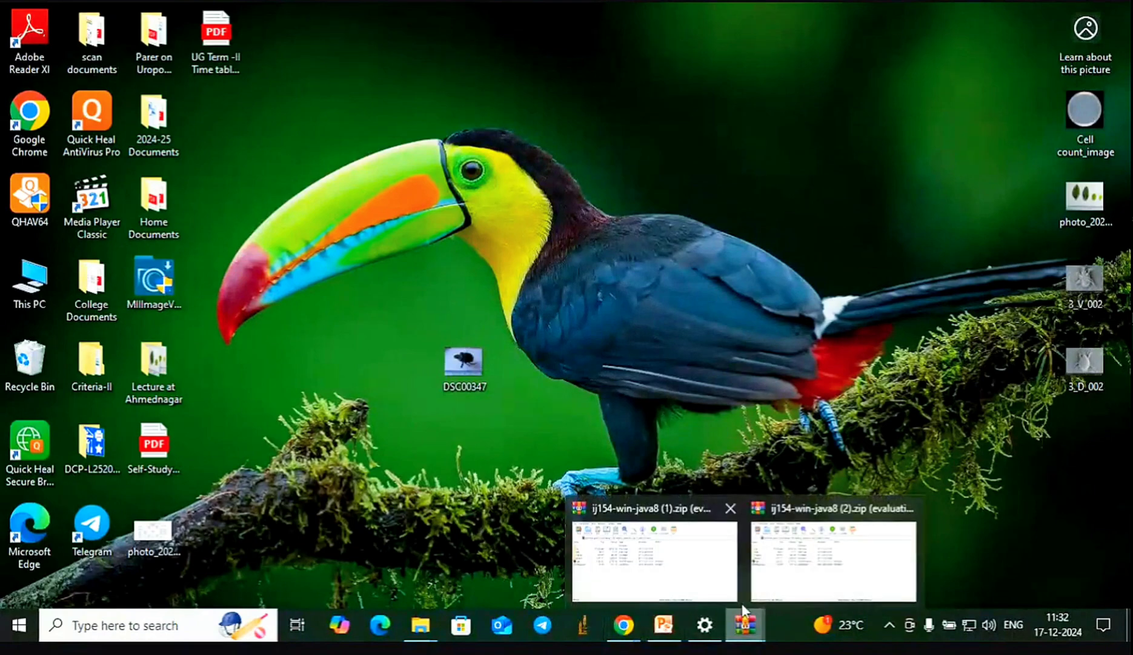
mouse_move(834, 513)
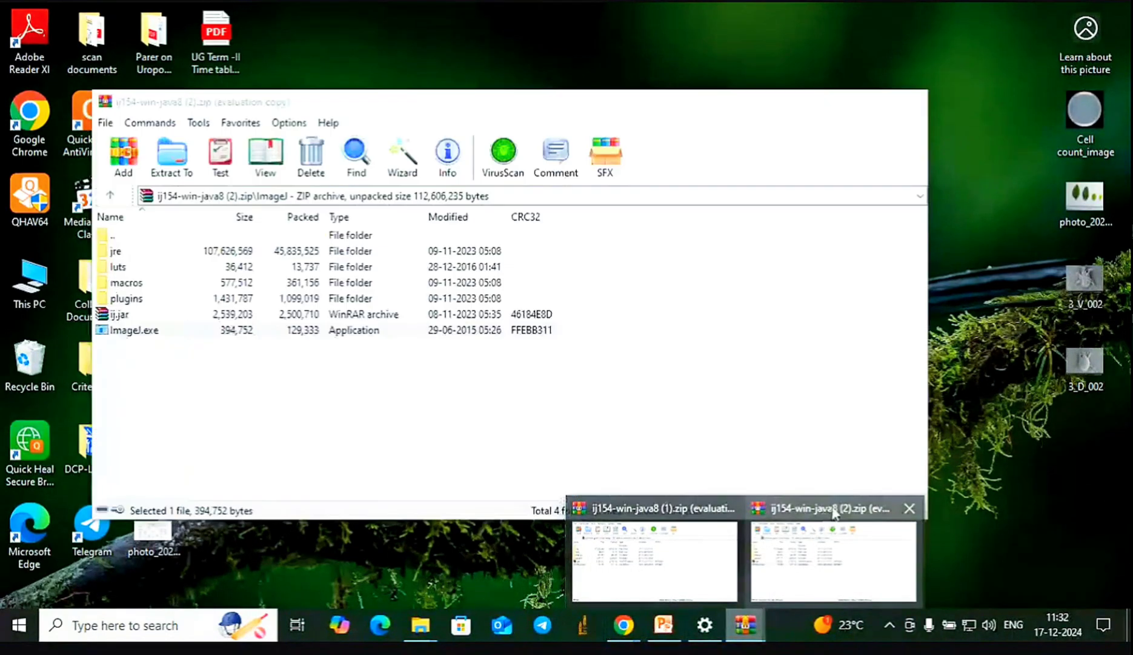
click(909, 508)
click(819, 511)
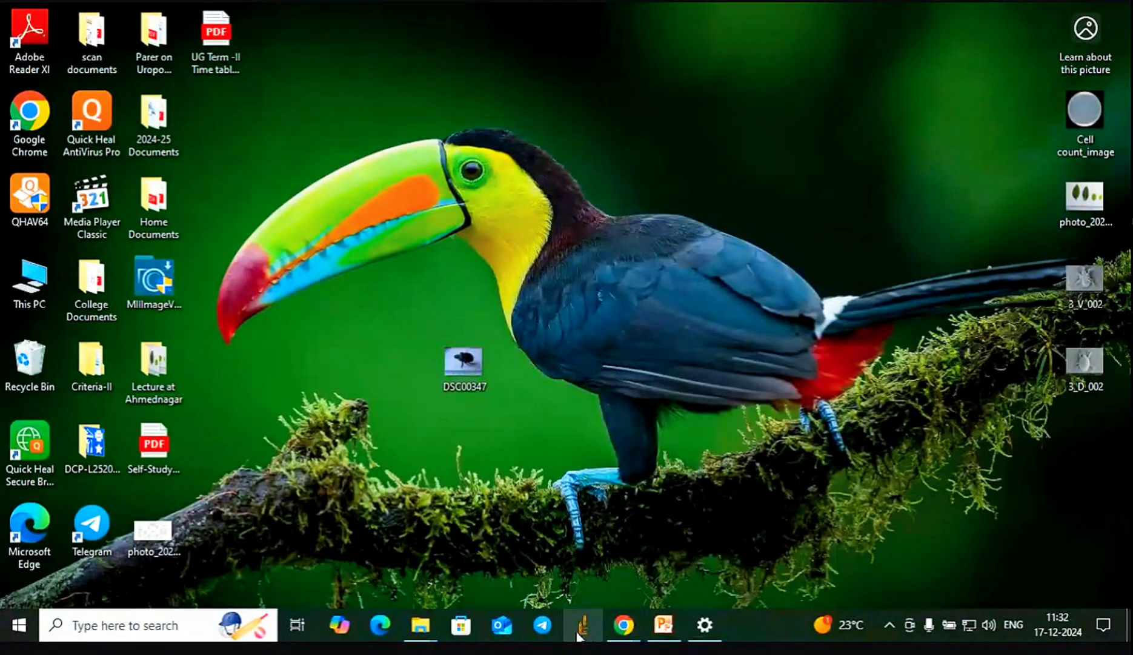
click(594, 344)
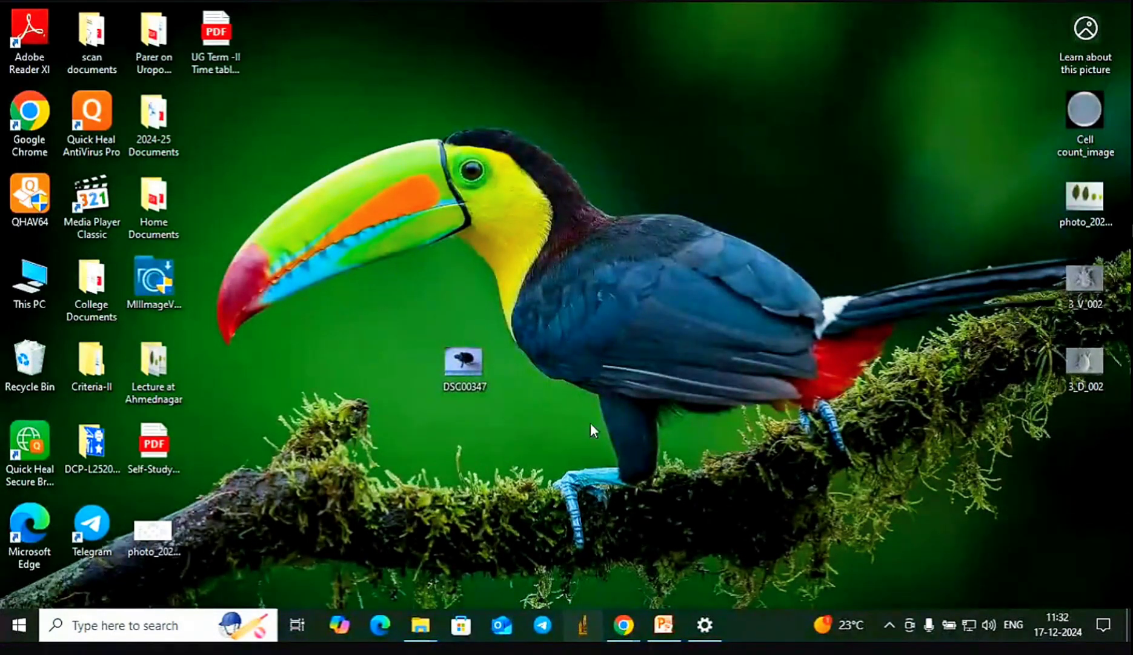
Switch to the ImageJ download page in Chrome, download the Windows 64-bit Java 8 bundle again and list the recent downloads
mouse_move(624, 624)
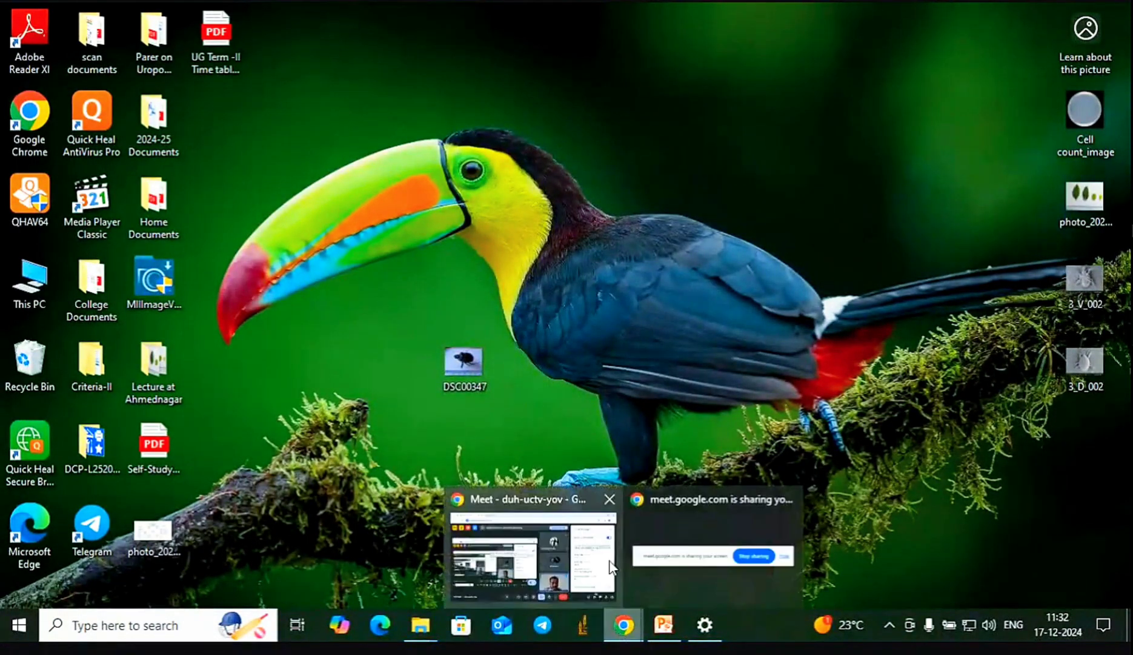
click(547, 496)
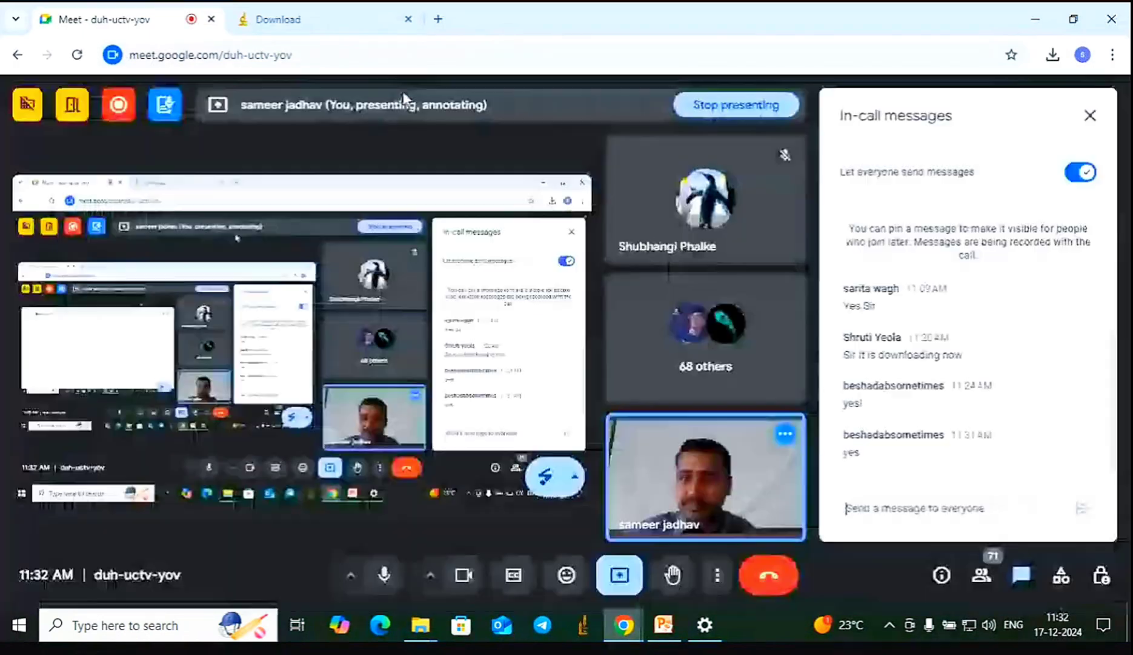
click(321, 20)
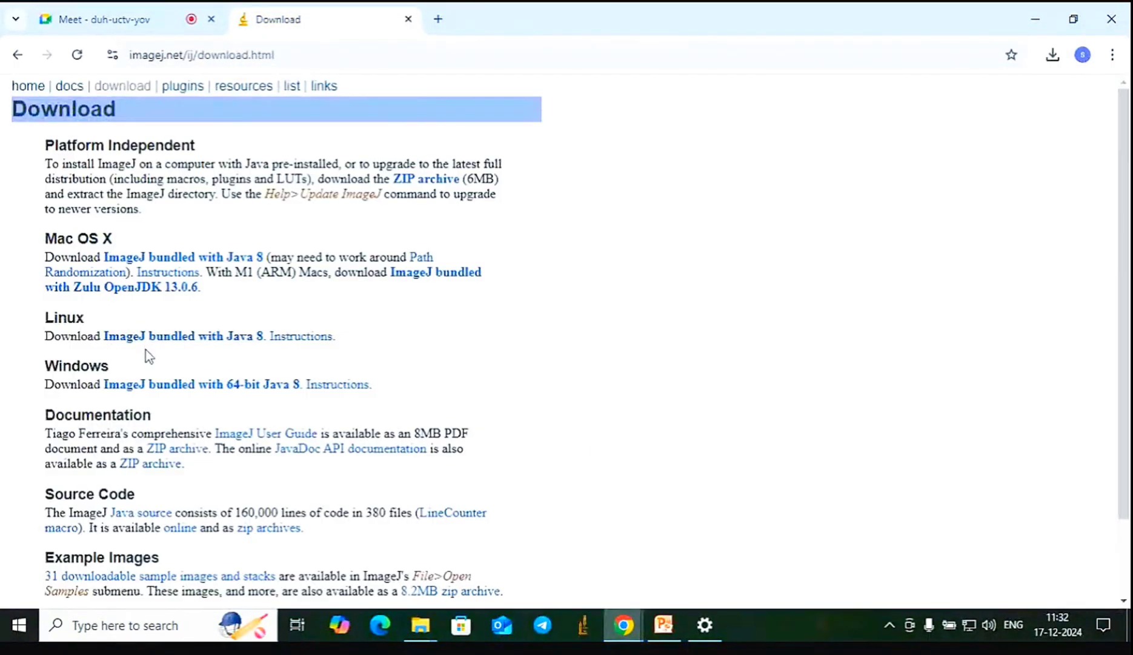
click(148, 386)
click(1055, 56)
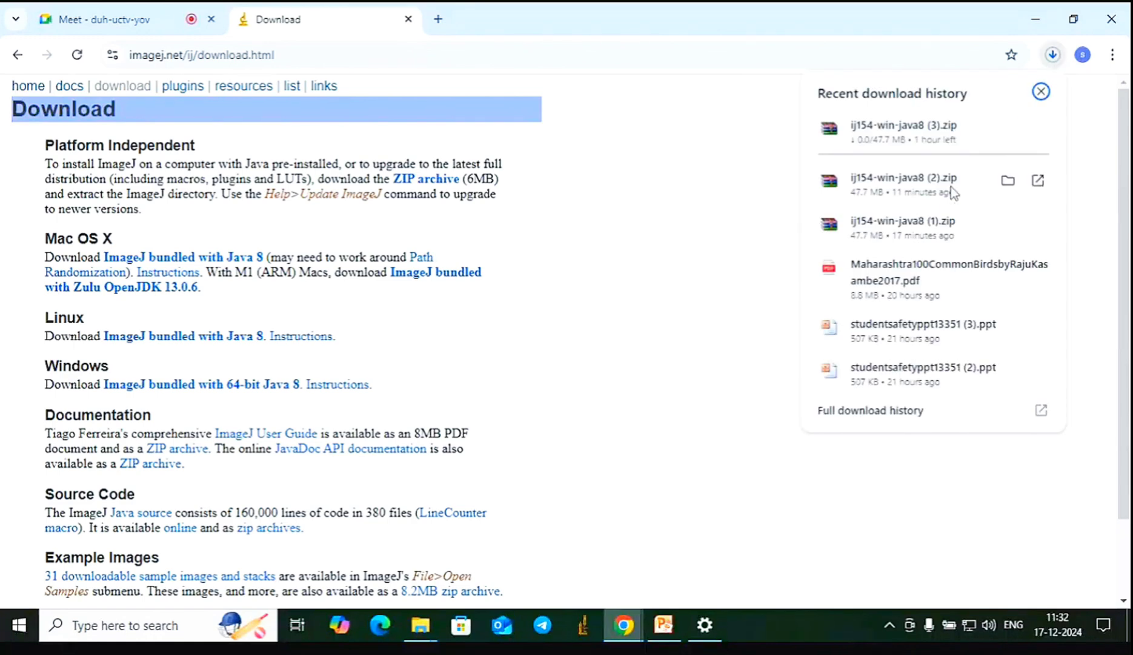
Locate the downloaded ij154-win-java8 (2) archive in its folder and run ImageJ.exe from its ImageJ folder
click(1007, 181)
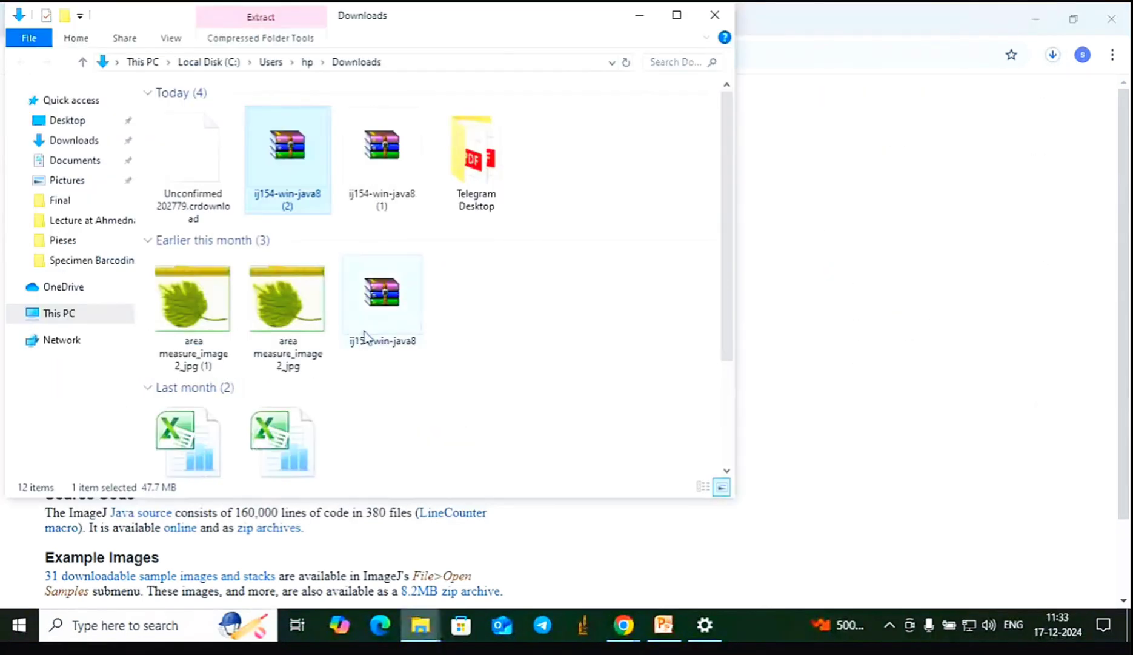
double_click(298, 174)
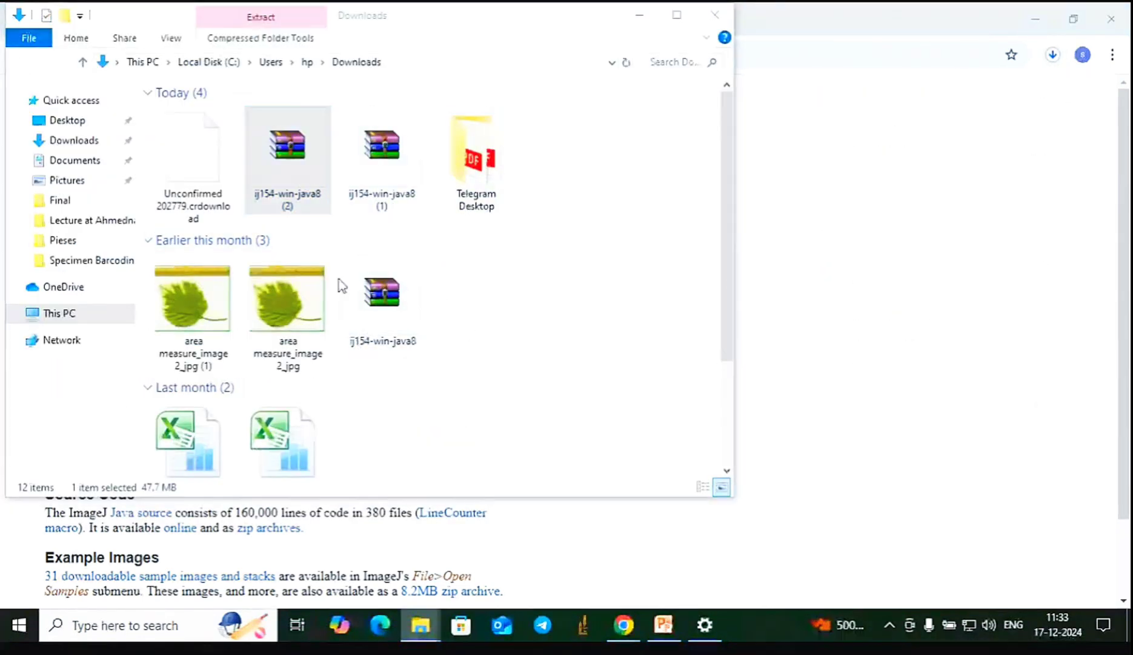
double_click(265, 251)
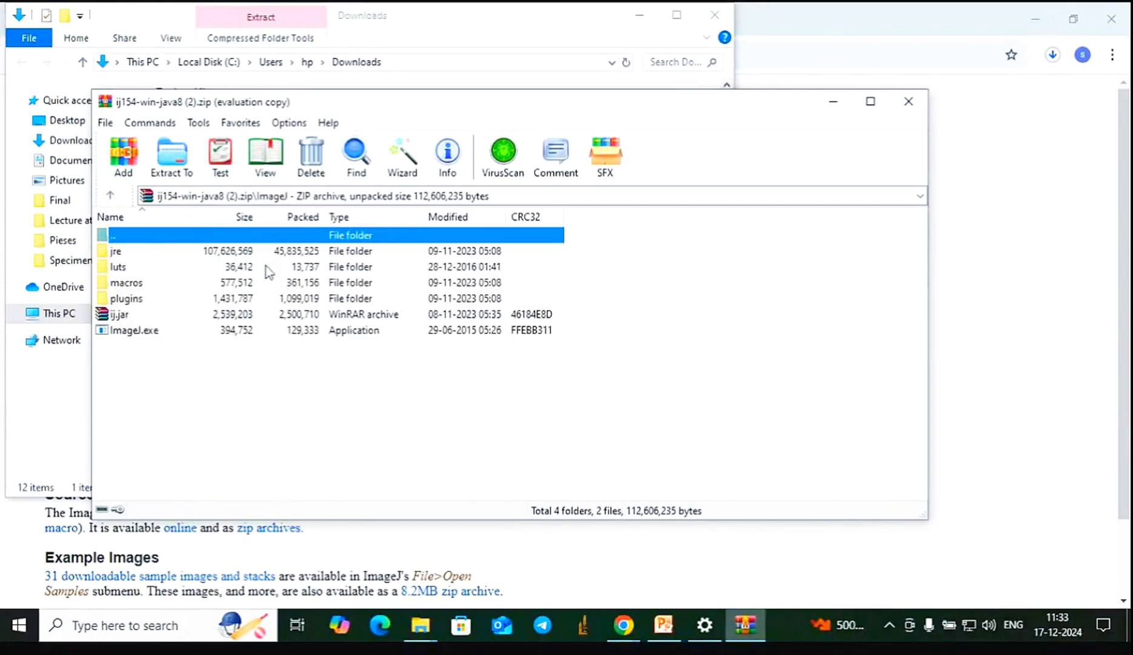
double_click(265, 332)
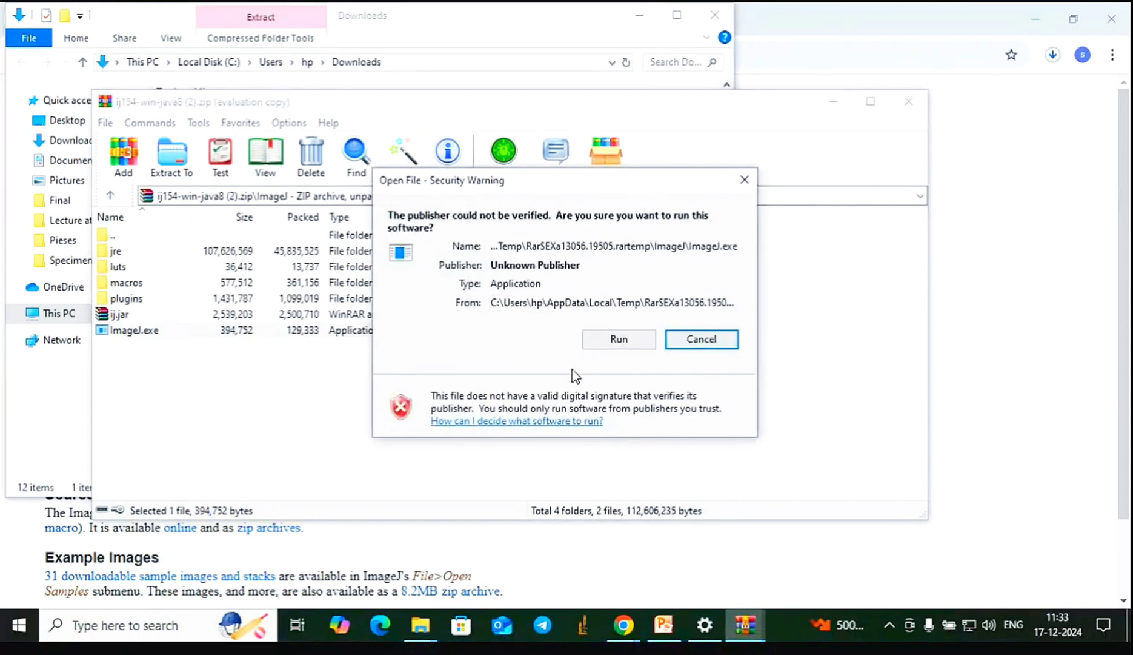
click(624, 344)
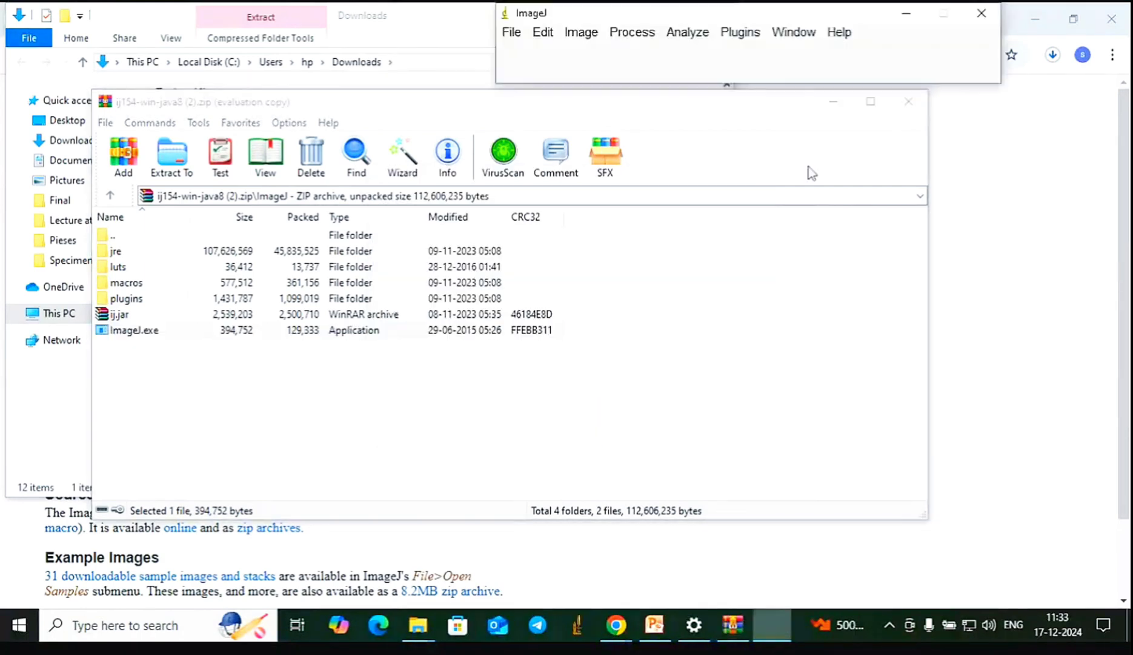
Clear the desktop around ImageJ by minimizing the archive and Chrome windows and closing the Downloads folder
click(828, 103)
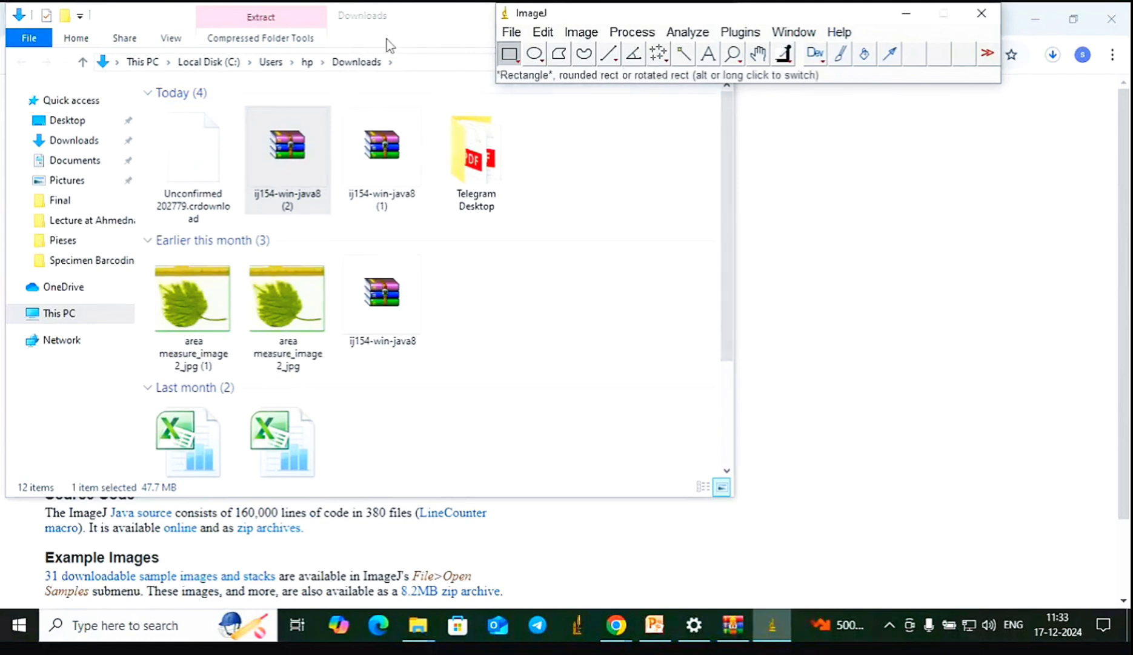
click(1036, 20)
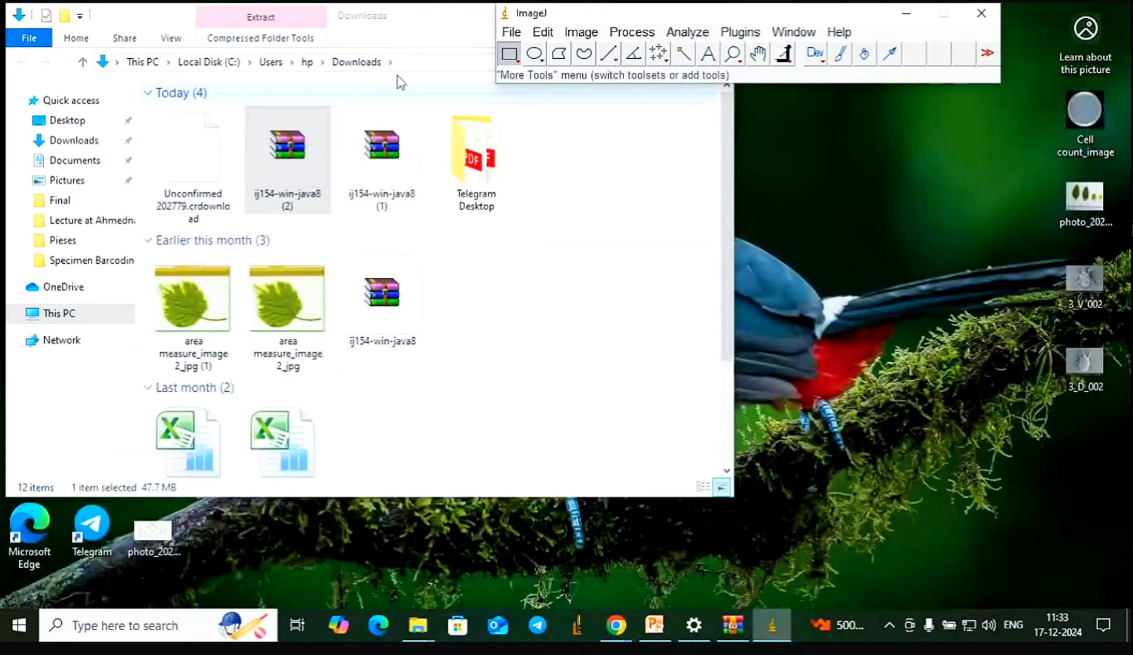
drag(432, 24, 447, 191)
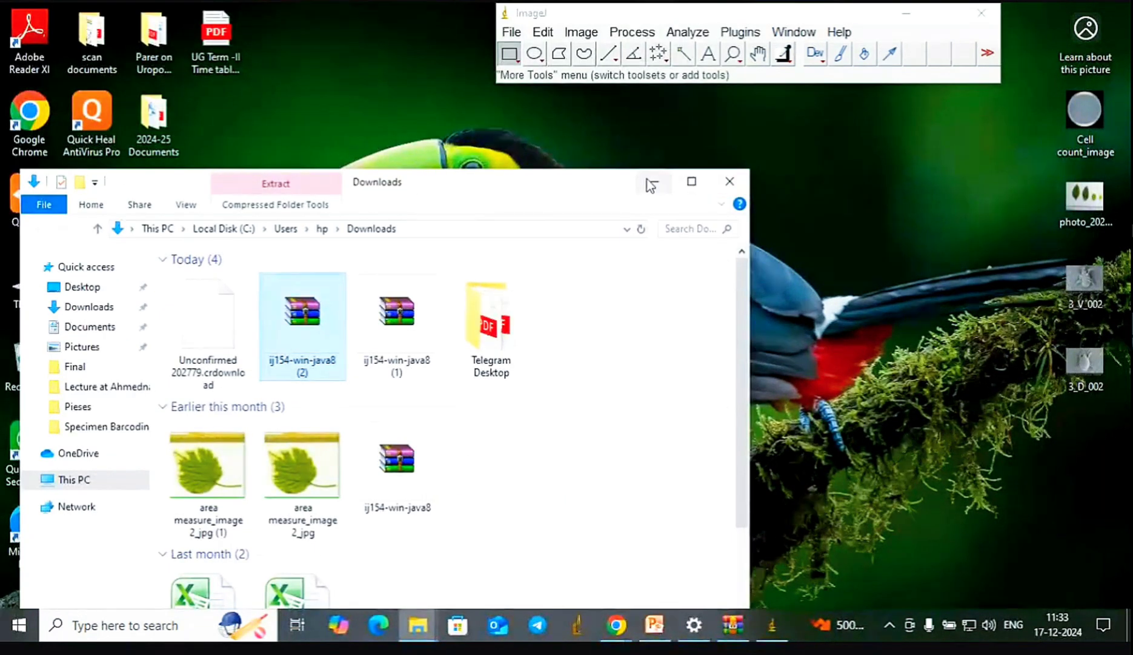
click(729, 181)
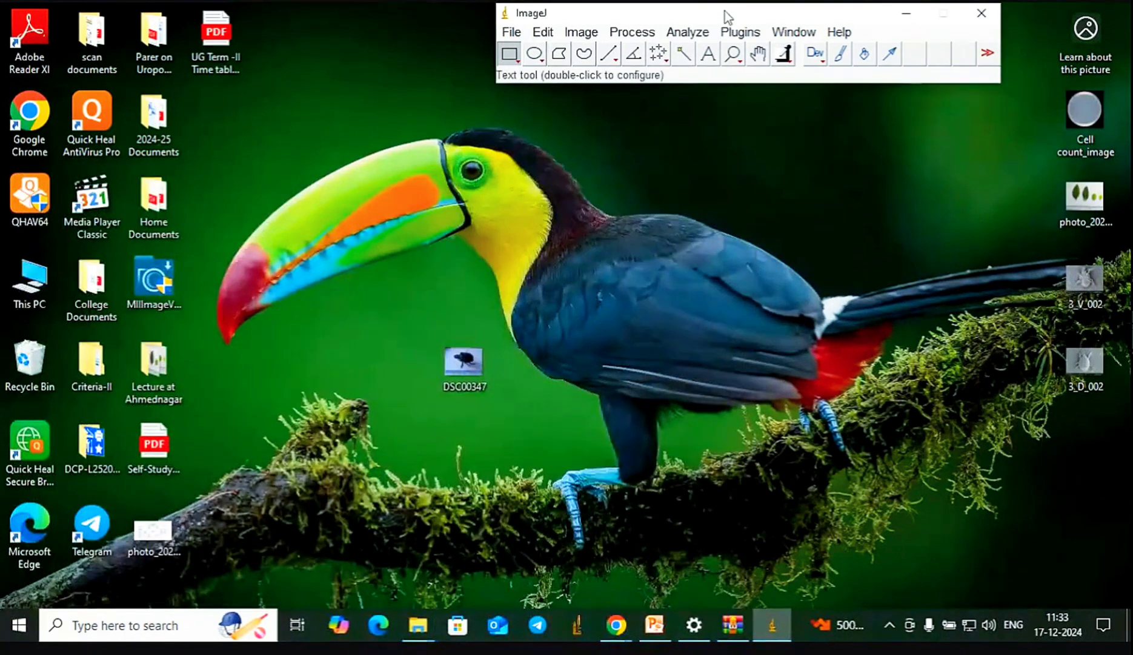
Open the desktop image DSC00347 in ImageJ and place its window just below the ImageJ main window
drag(725, 11, 634, 85)
click(461, 362)
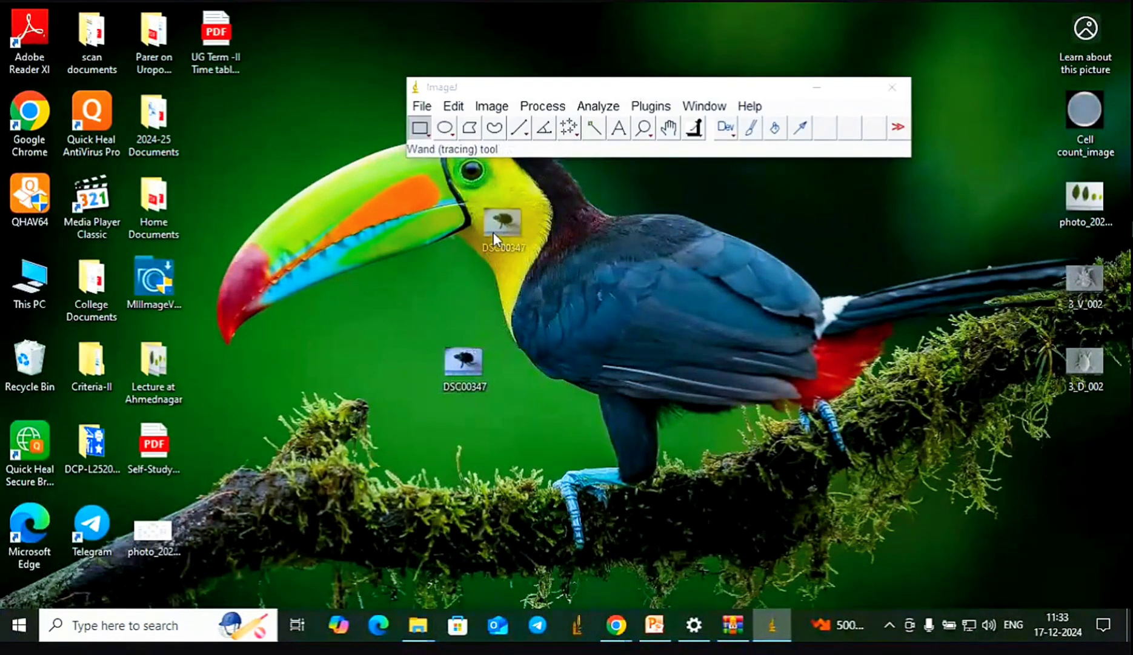
drag(481, 173, 476, 152)
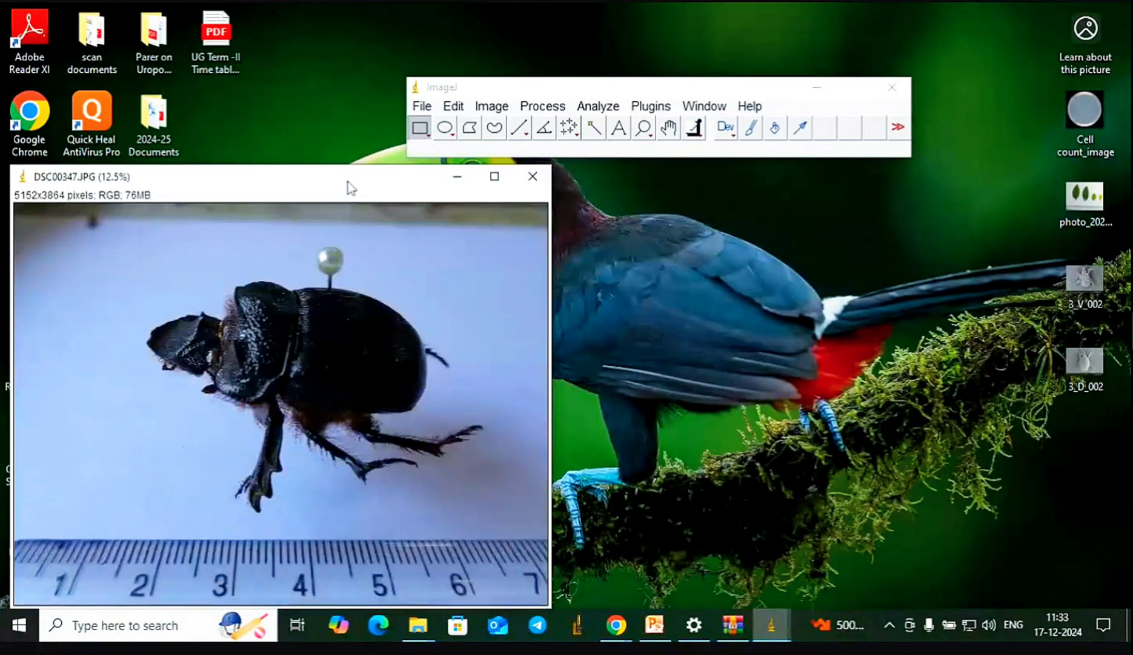
drag(354, 194, 720, 186)
drag(605, 91, 574, 56)
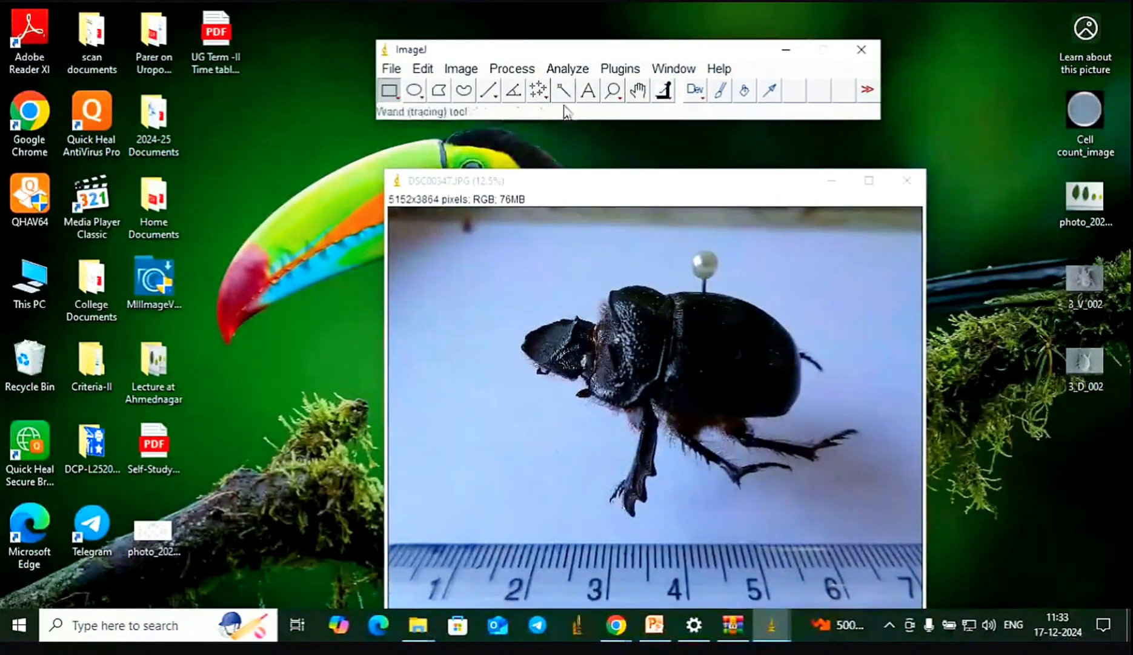
mouse_move(562, 185)
mouse_down()
mouse_move(526, 151)
mouse_move(545, 146)
mouse_up()
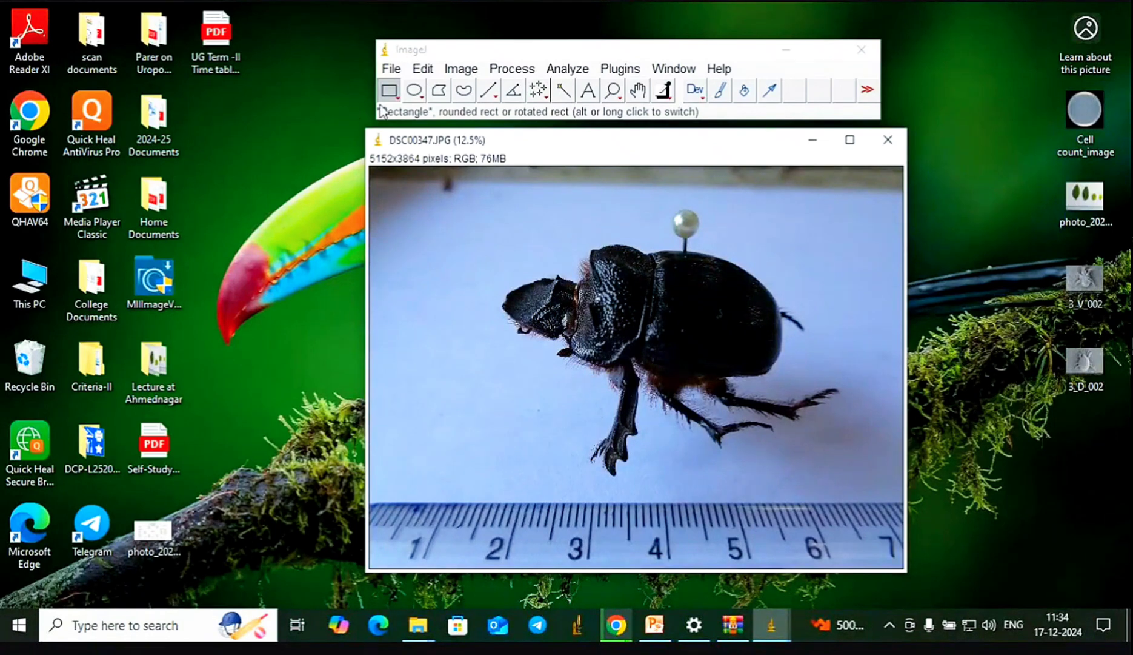
drag(553, 143, 527, 146)
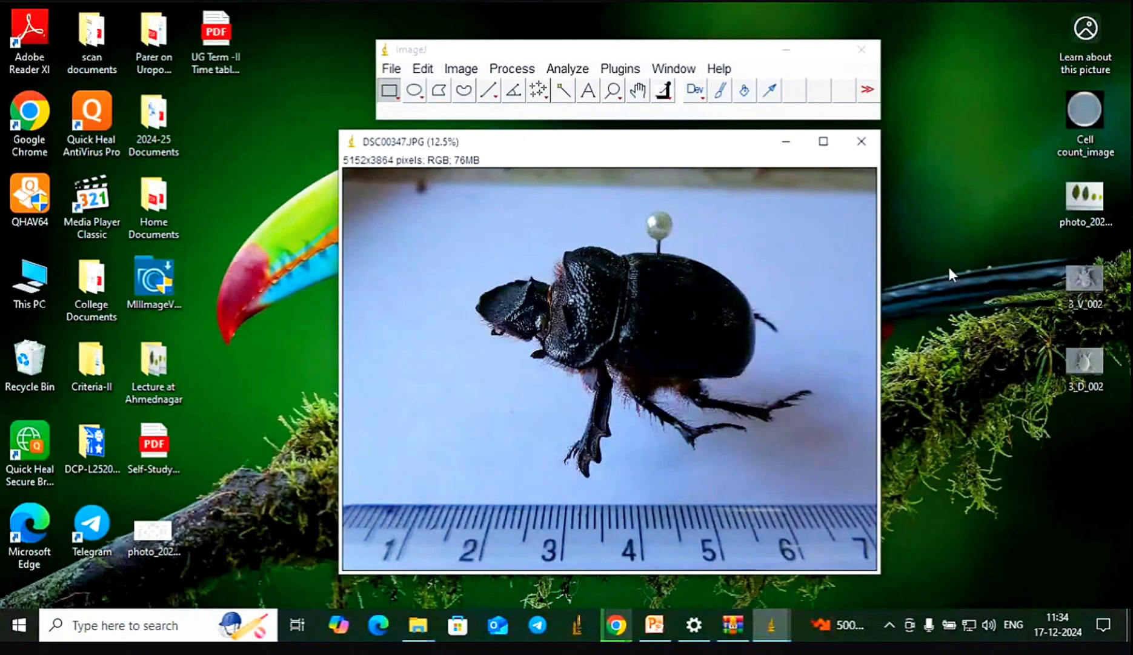
Switch to the ImageJ download page in Chrome, dismiss the recent download list, and return to the beetle image in ImageJ
click(615, 624)
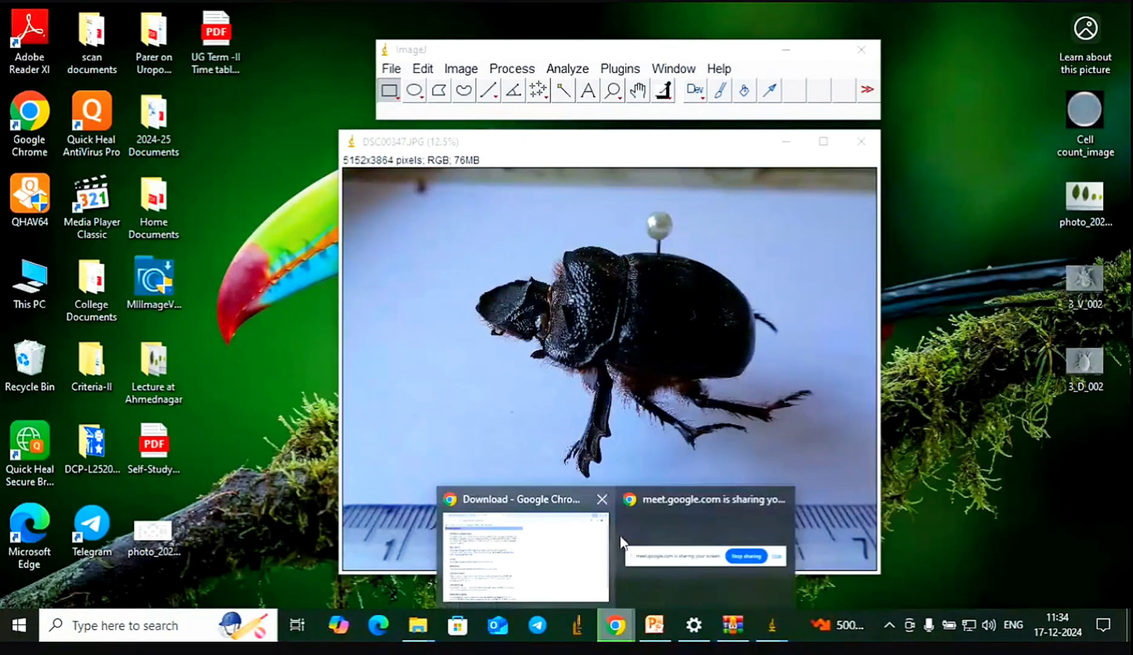
click(569, 495)
click(1053, 54)
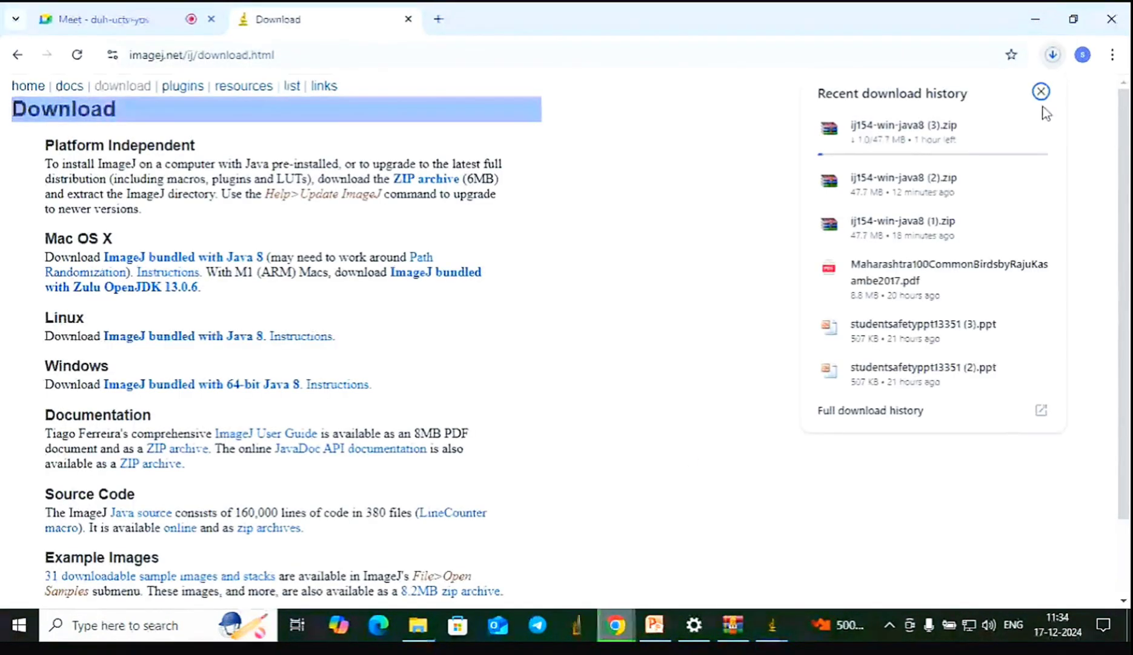
click(1042, 92)
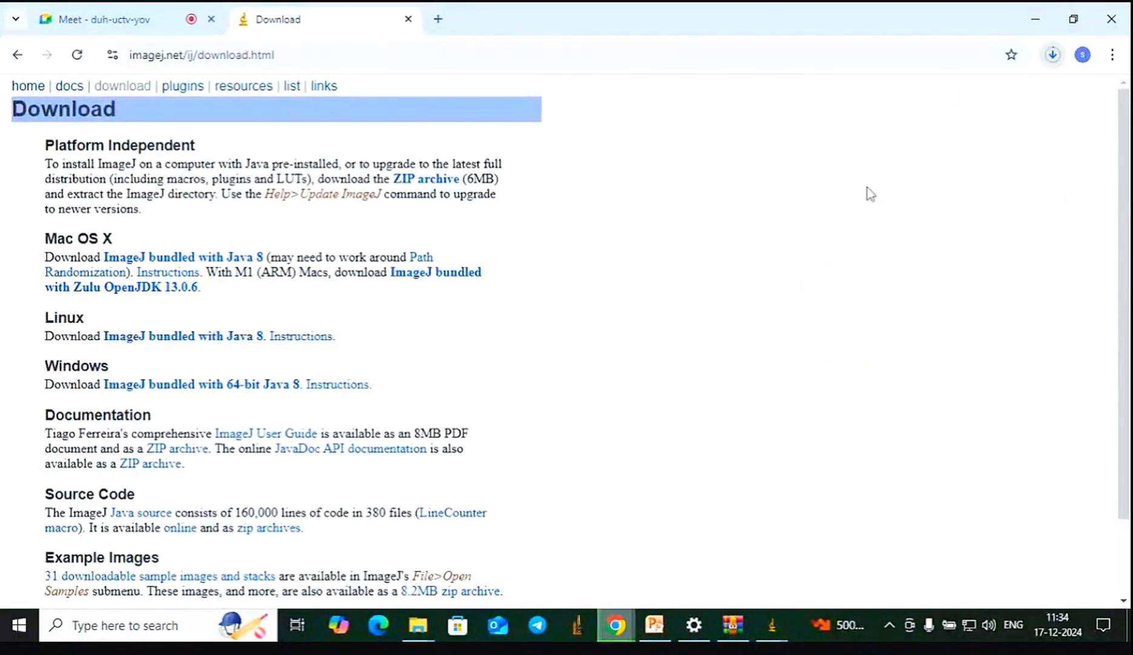
click(1036, 18)
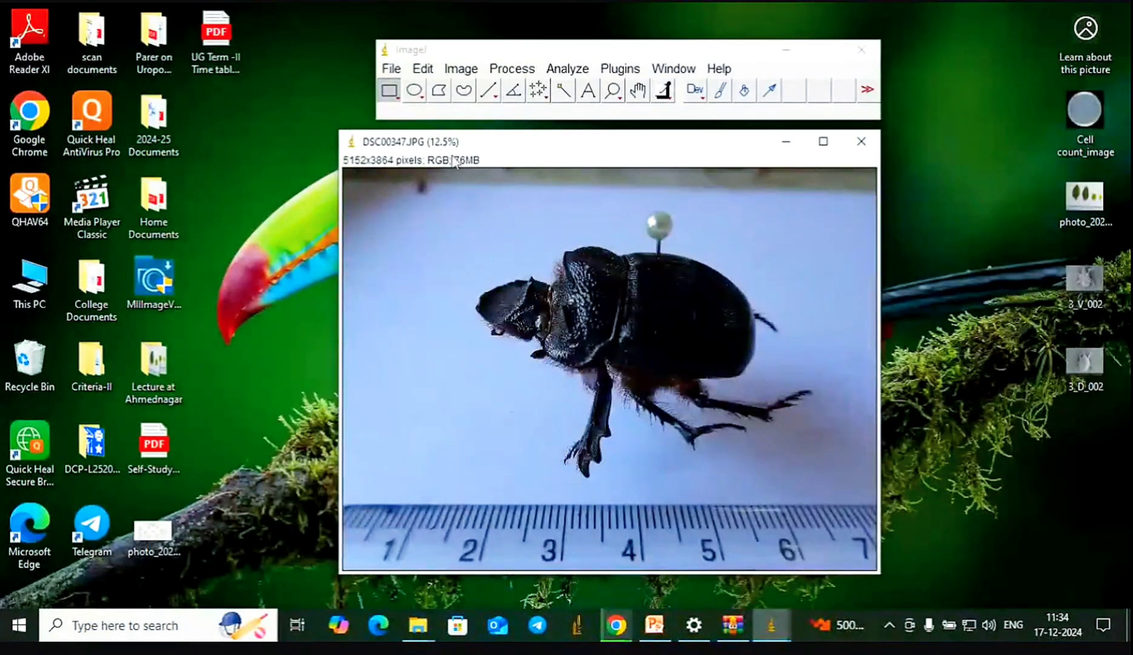
mouse_move(503, 148)
mouse_down()
mouse_move(540, 140)
mouse_move(523, 139)
mouse_up()
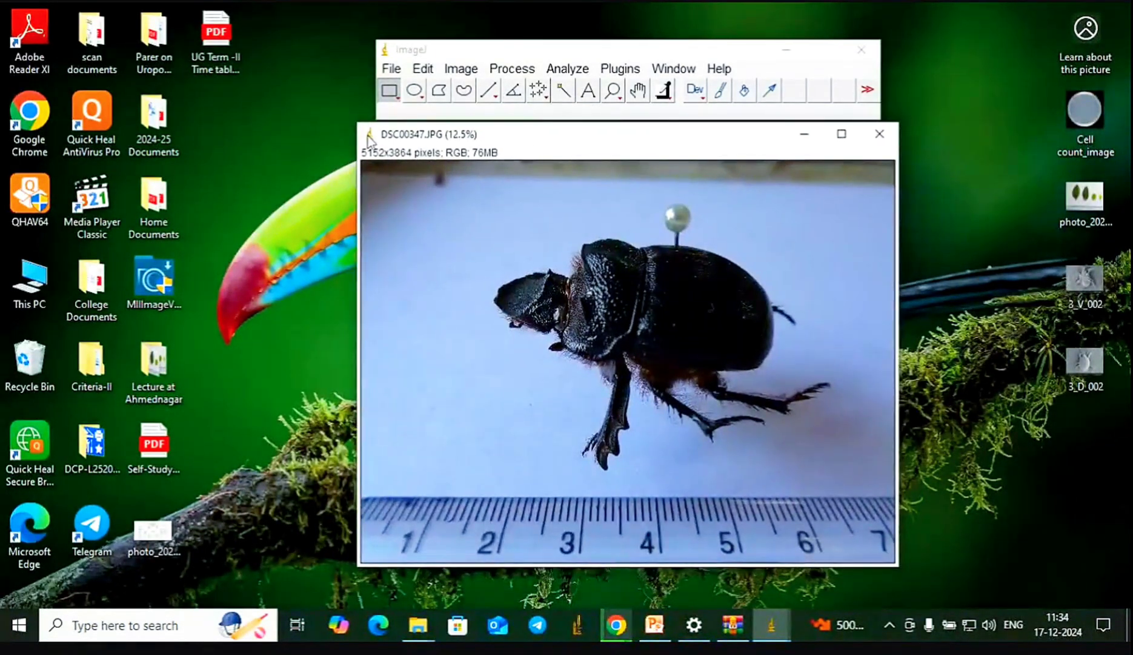
Draw a straight line about 1448 pixels long on the photographed ruler, from the 2 cm mark to the 4 cm mark
click(488, 92)
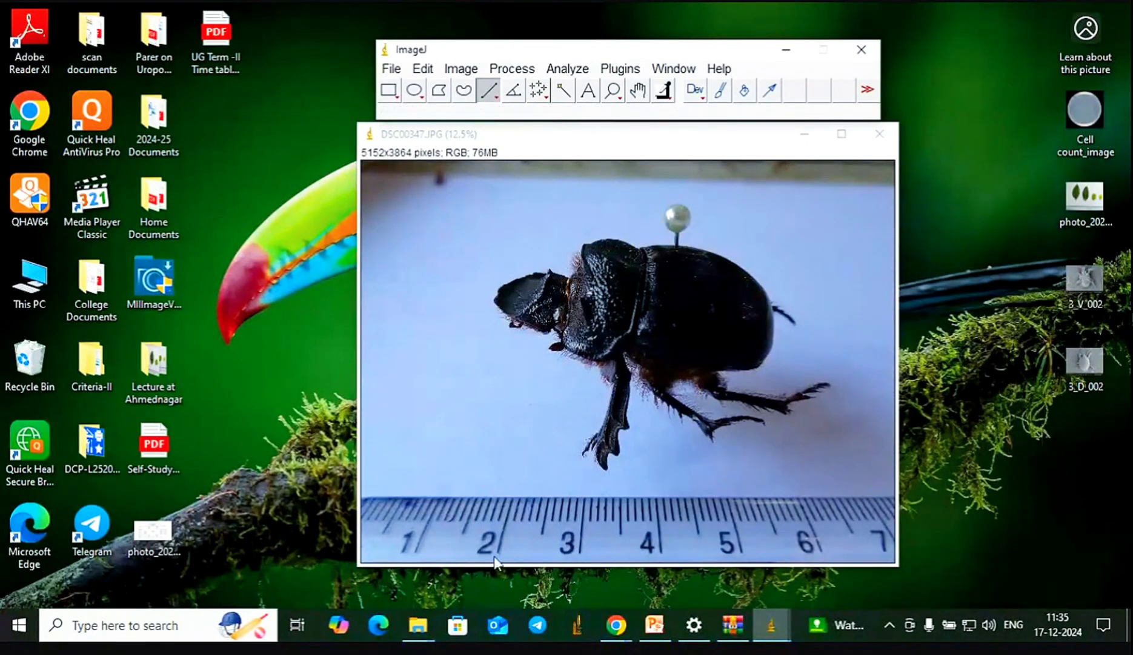
click(508, 516)
drag(508, 515, 659, 513)
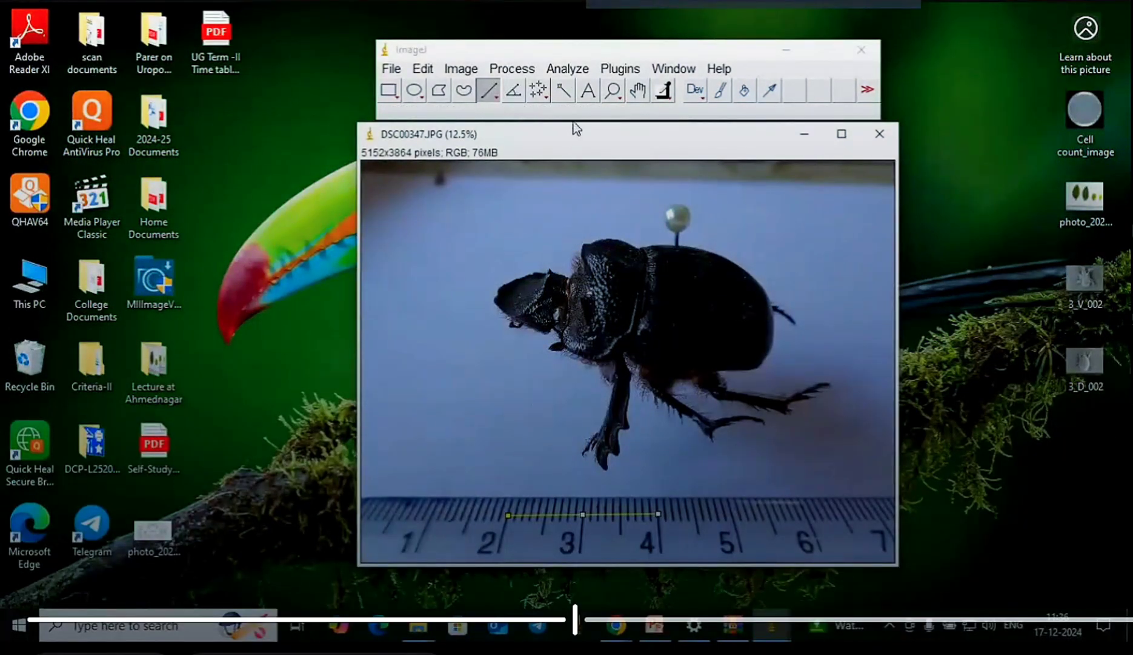
Set the image scale from the ruler line with a known distance of 2 and cm as the unit of length
click(568, 69)
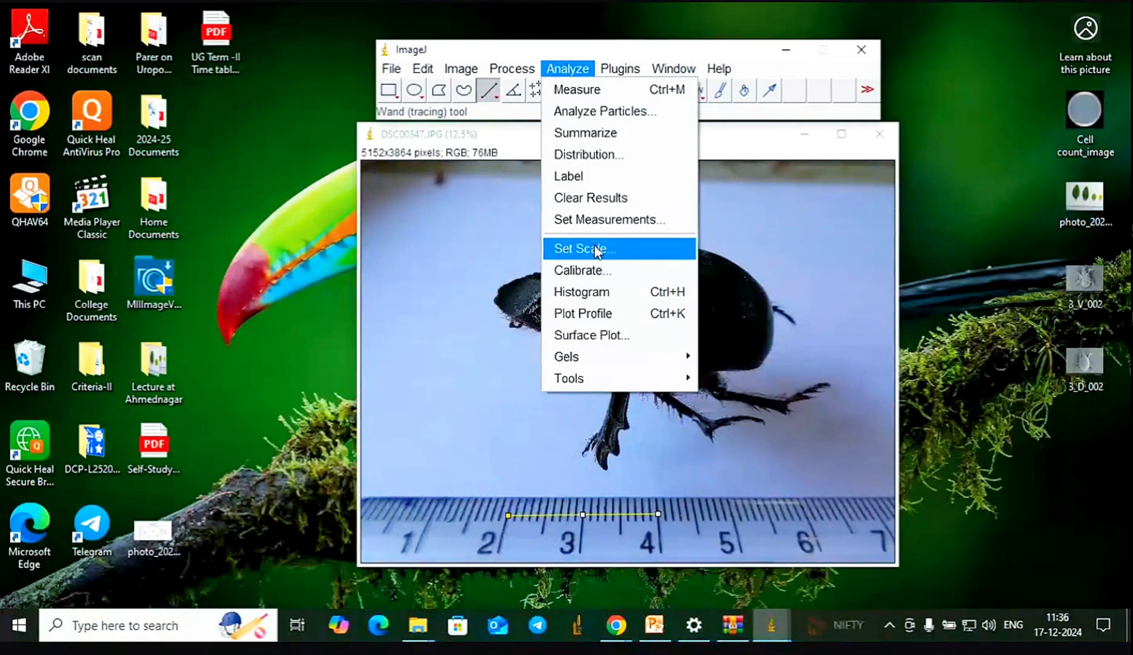
click(594, 245)
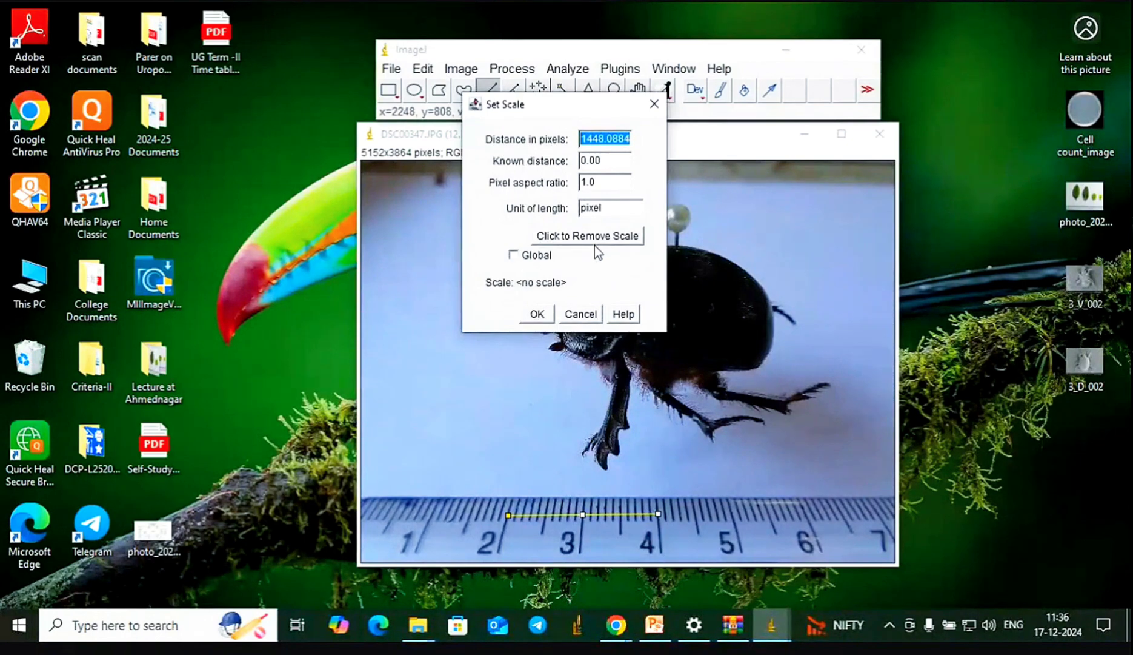
double_click(609, 160)
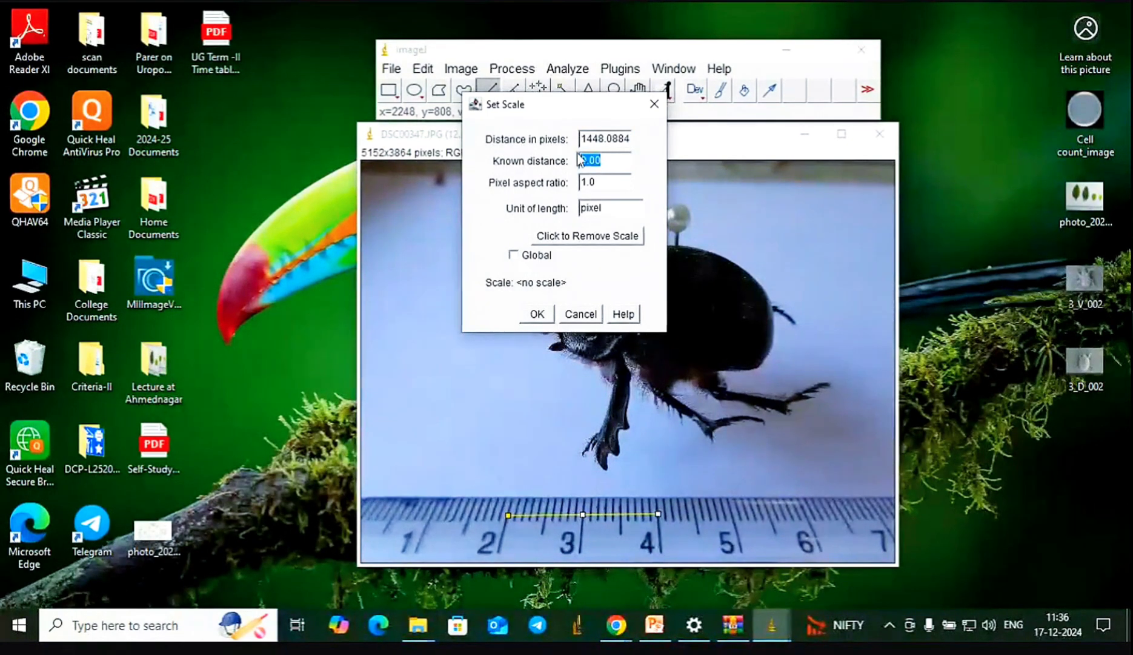
drag(539, 107, 976, 227)
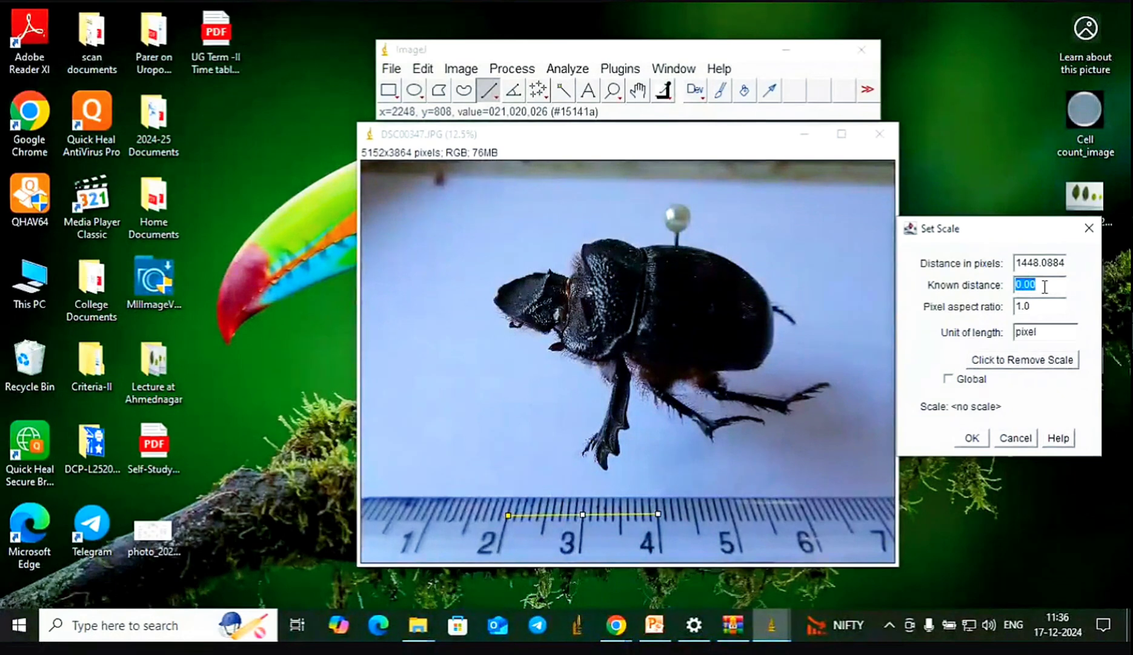
text(2)
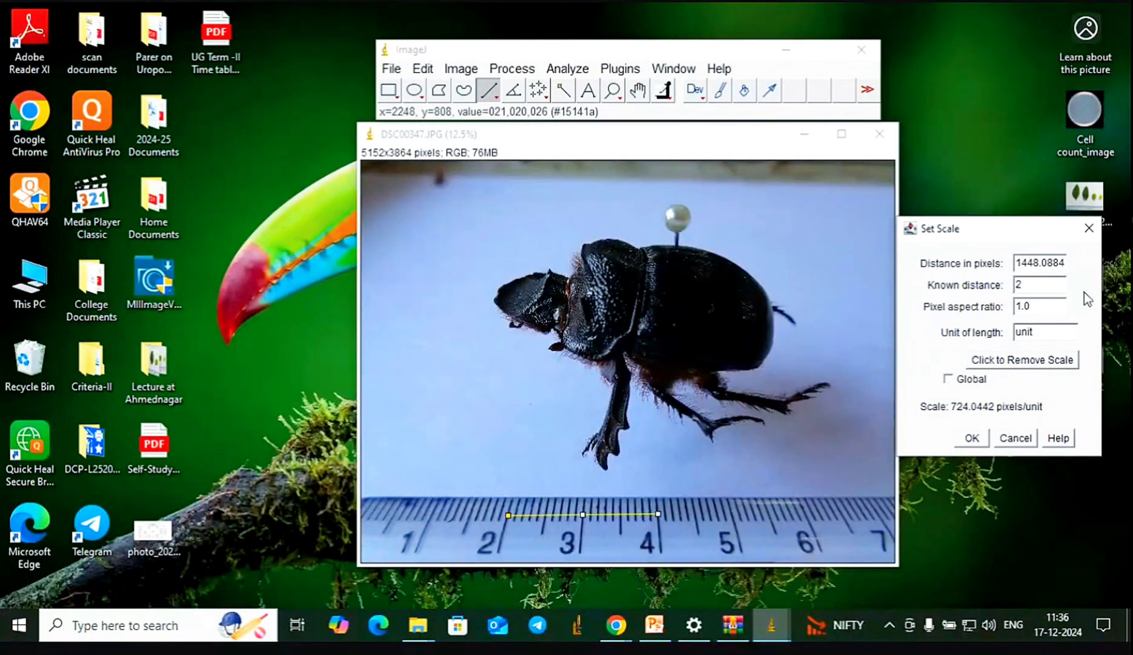
double_click(1037, 332)
text(cm)
click(950, 380)
click(972, 438)
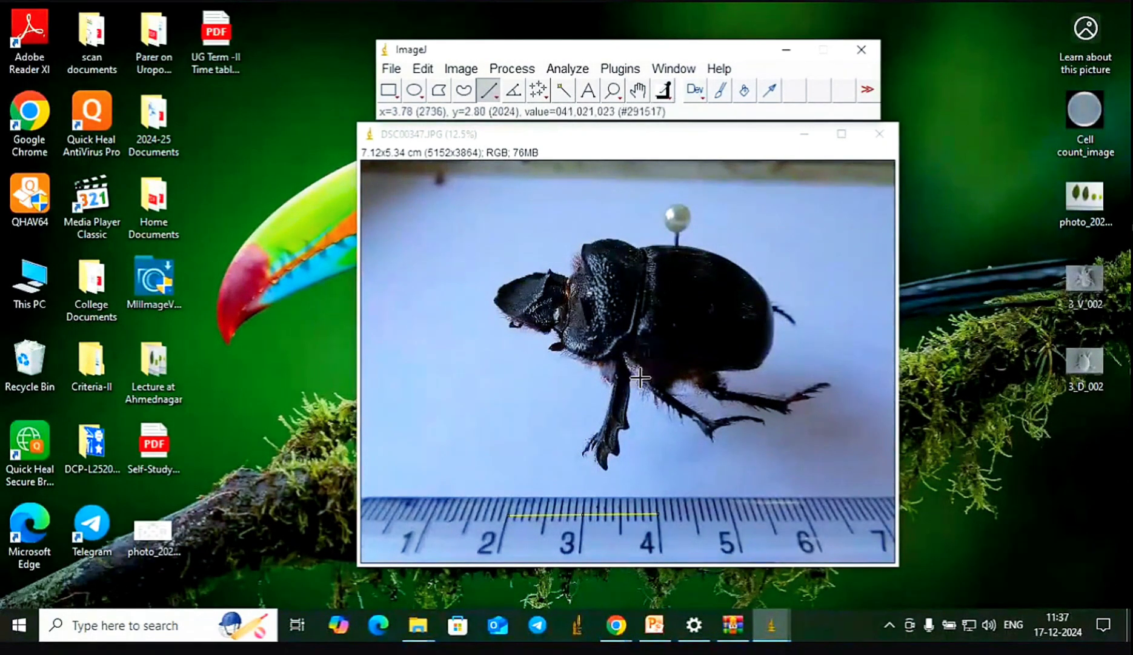
Switch to the Google Meet window in Chrome to check the call
click(615, 625)
click(554, 509)
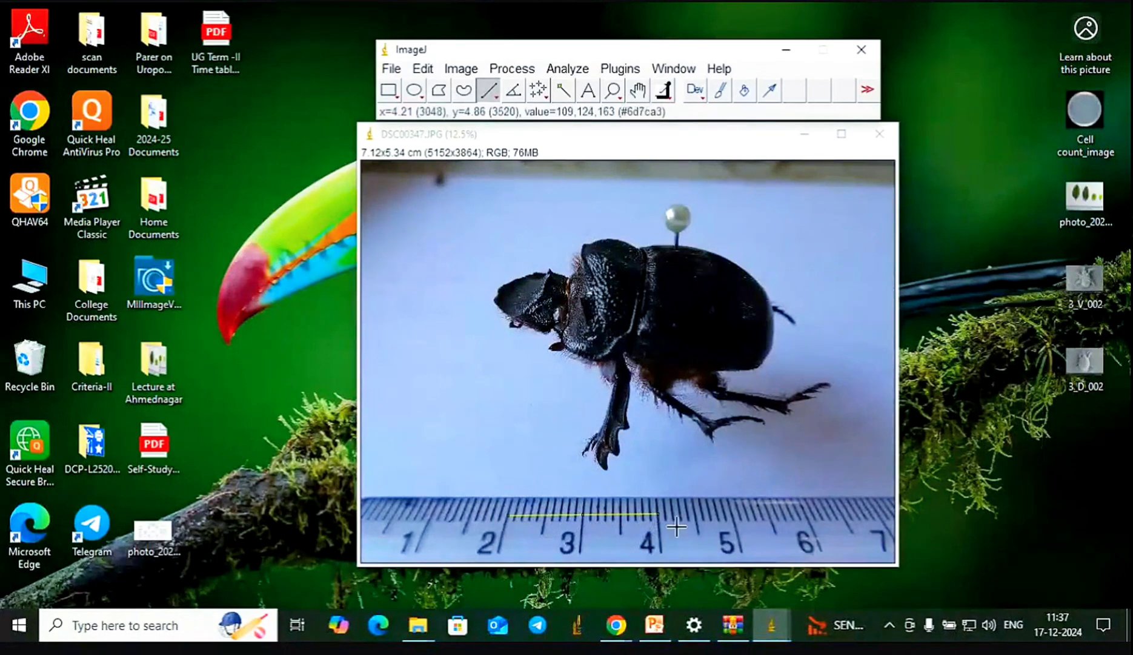
Reopen the Set Scale settings for the beetle image, go through the known distance and unit again, and apply 2 cm
click(564, 69)
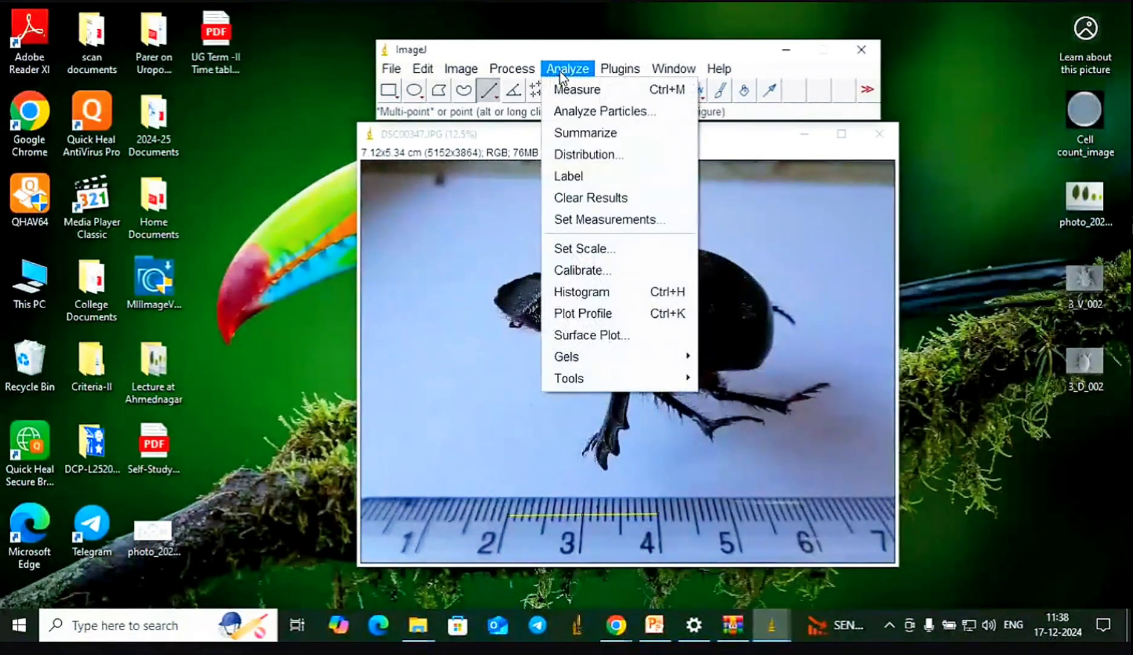
click(588, 249)
drag(584, 109, 1000, 163)
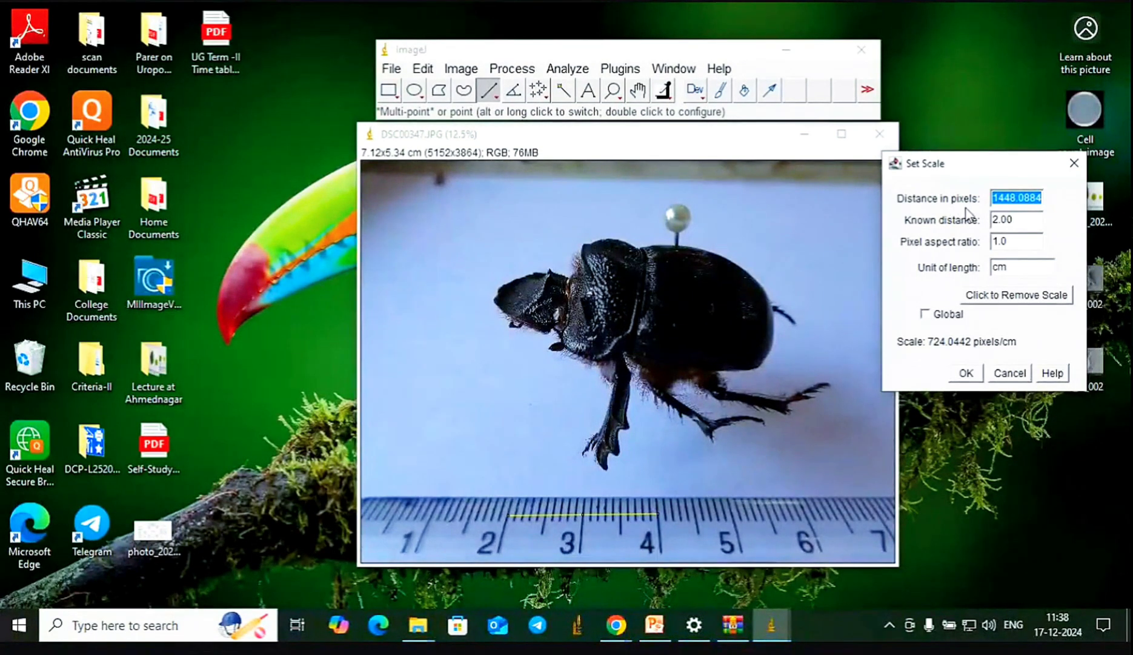
click(1015, 219)
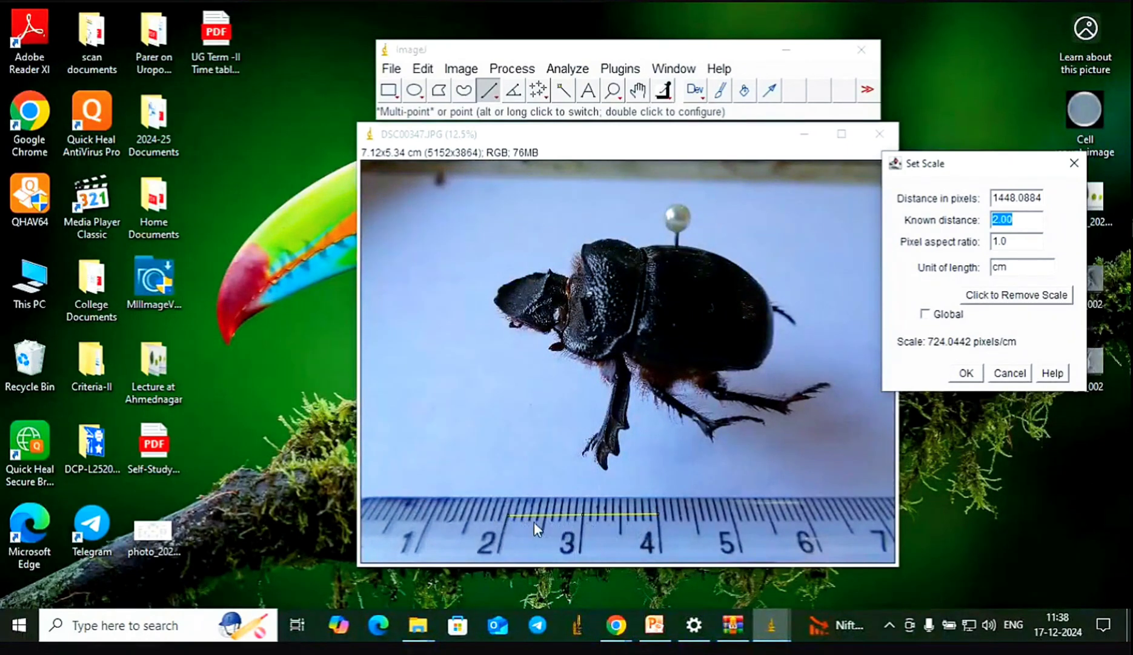
click(1022, 221)
key(BackSpace)
key(BackSpace)
key(BackSpace)
double_click(1013, 266)
click(930, 316)
click(968, 371)
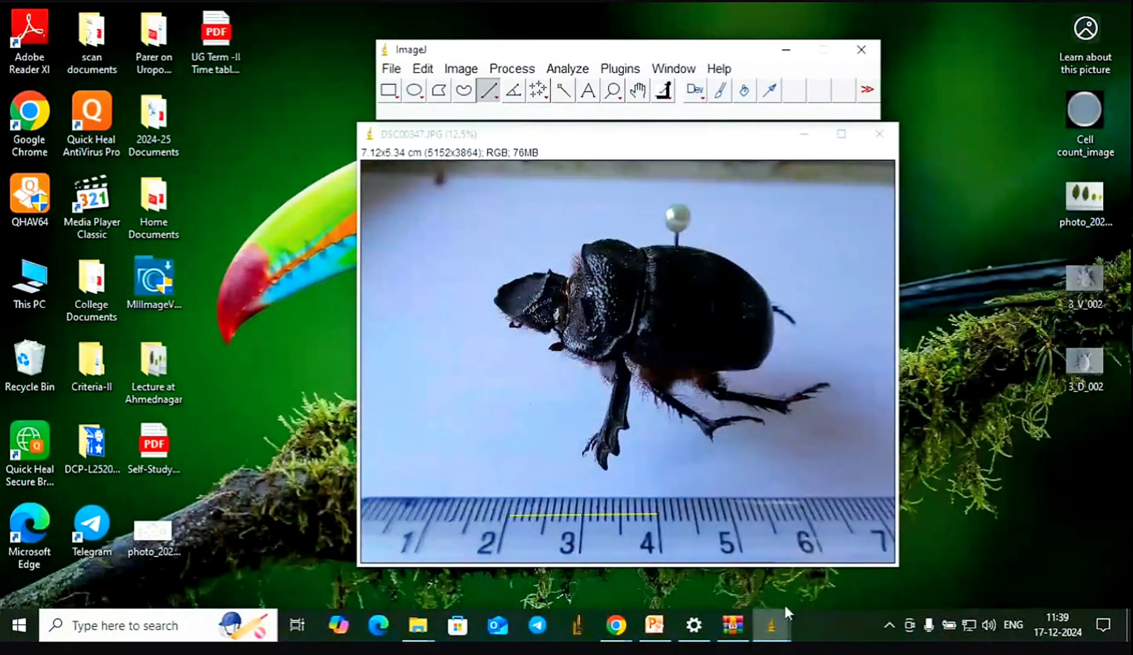
Check the Google Meet call in Chrome, review the PowerPoint slide "Procedure for scale bar in Image J" and minimize both windows
mouse_move(615, 624)
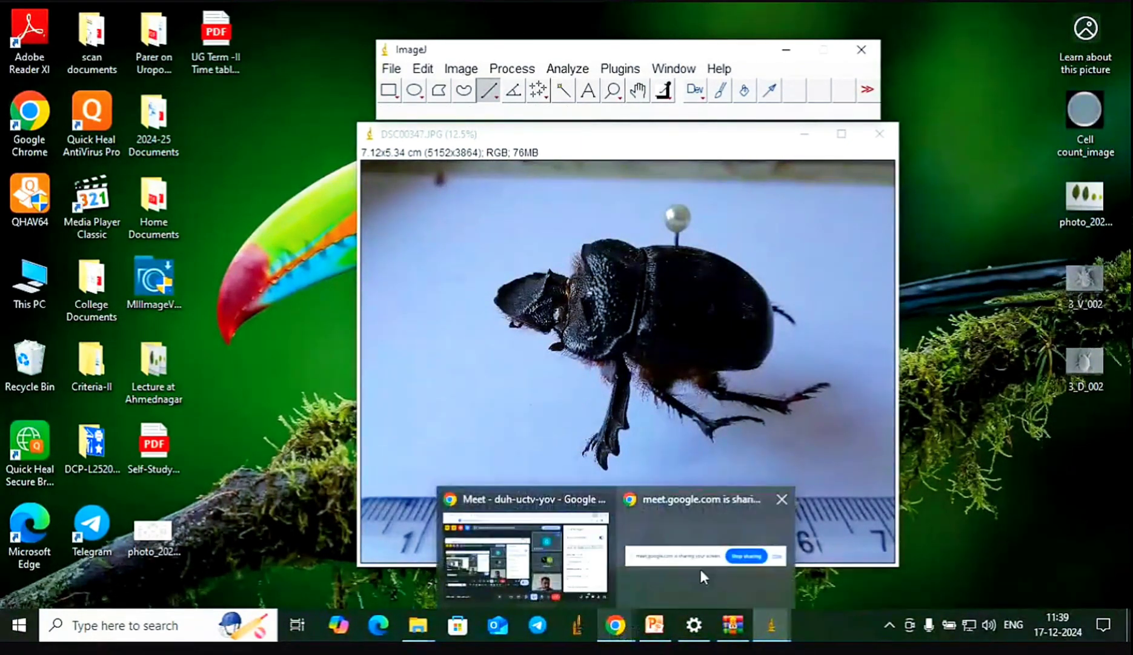
click(536, 560)
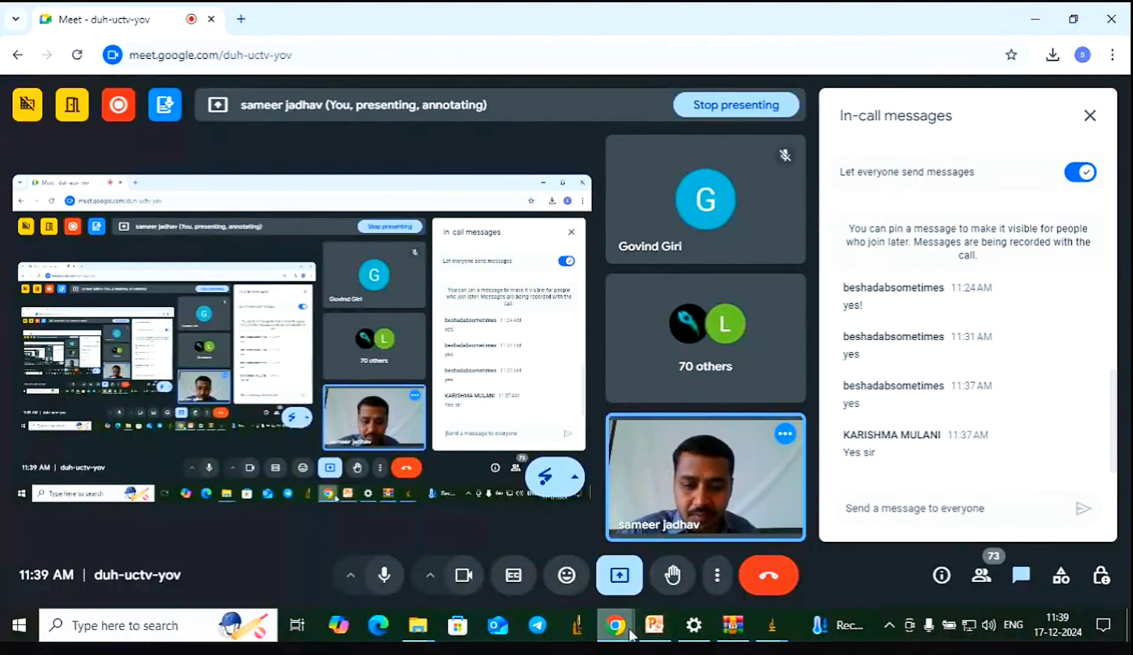
click(666, 625)
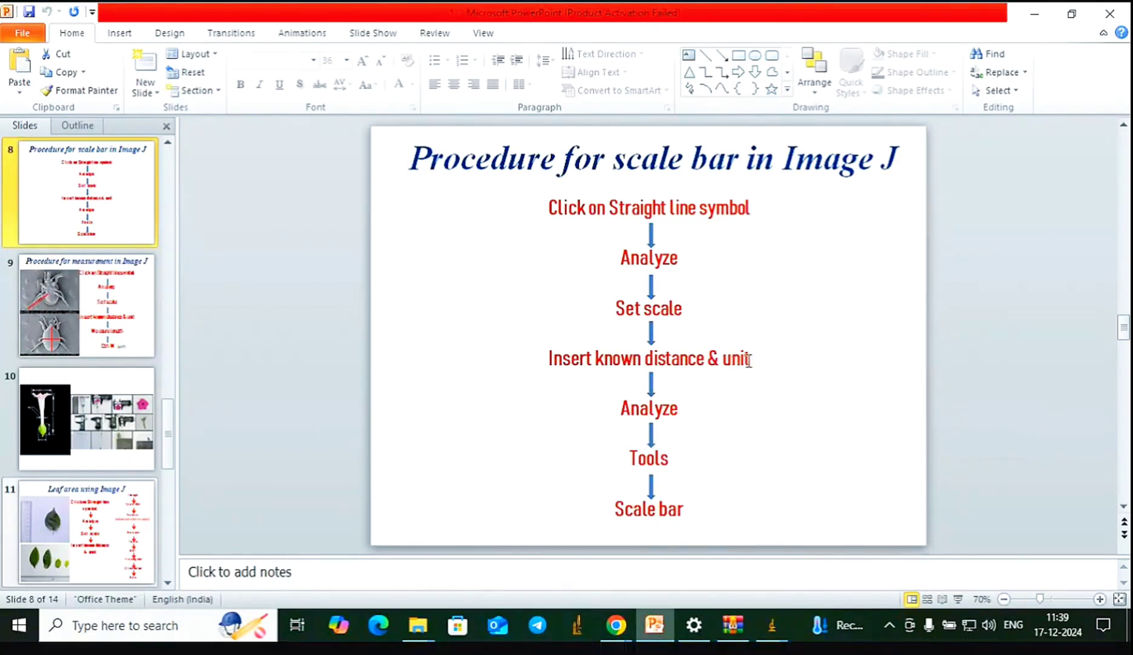
click(749, 360)
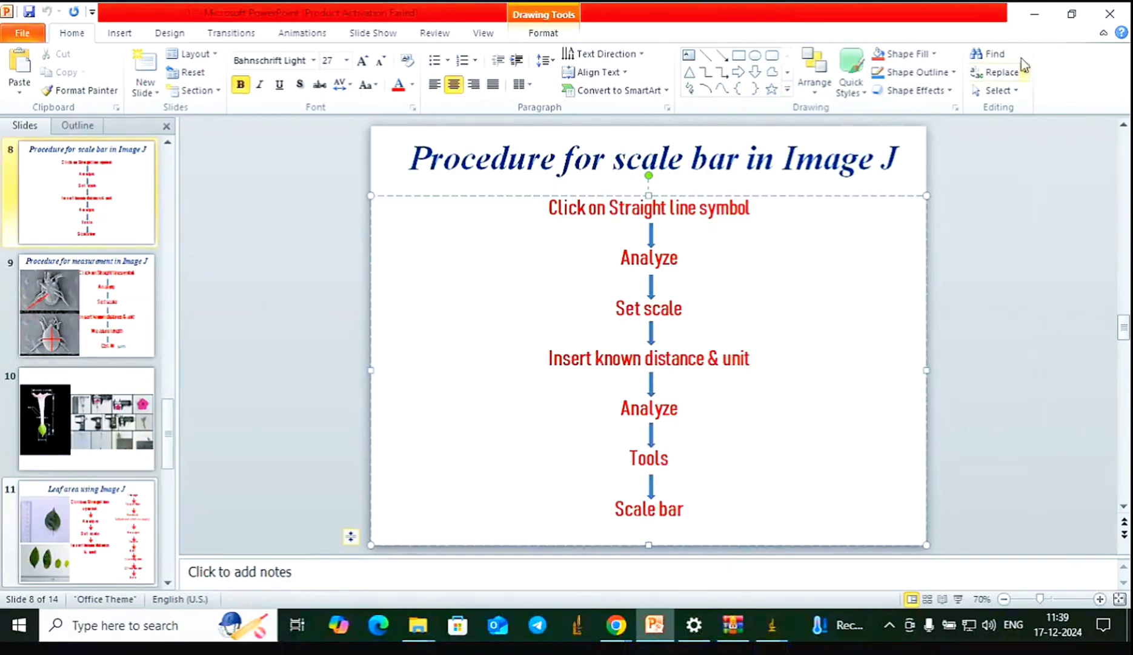
click(1034, 14)
click(1032, 18)
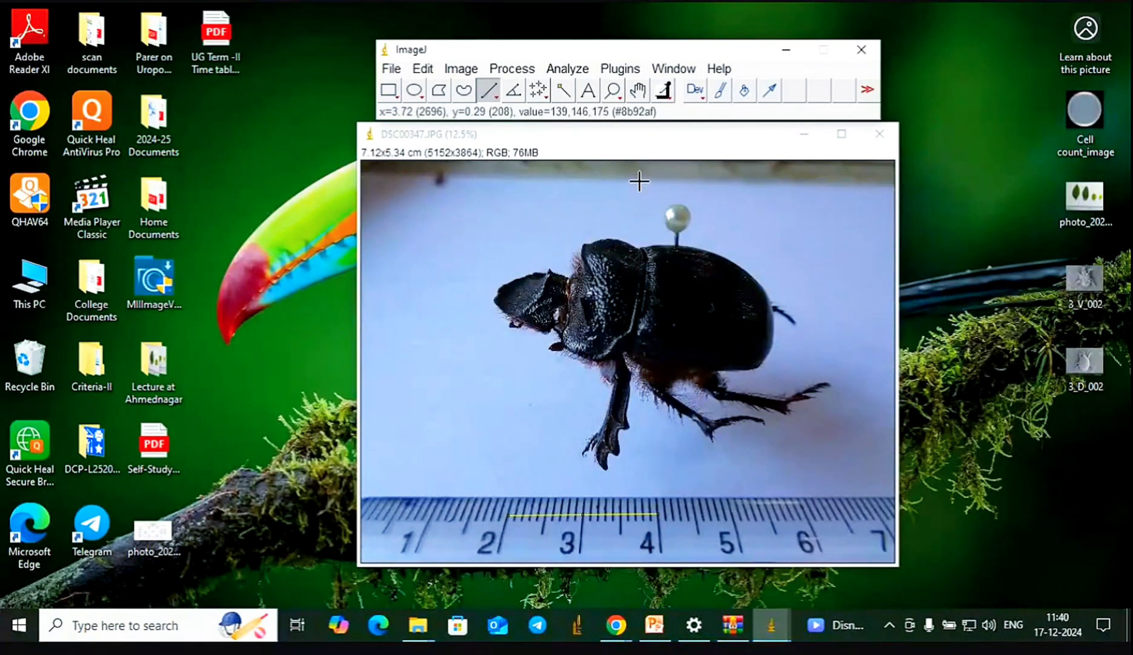
Start a scale bar on the beetle image with font size 50 and a thickness of 10 pixels
click(569, 70)
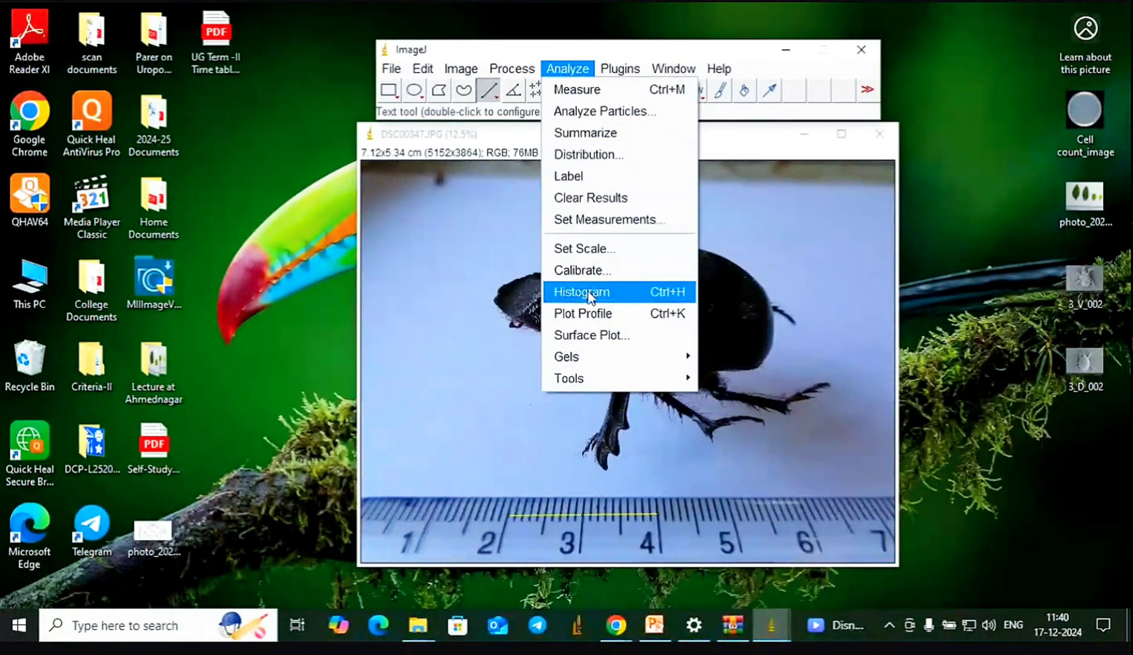
mouse_move(583, 382)
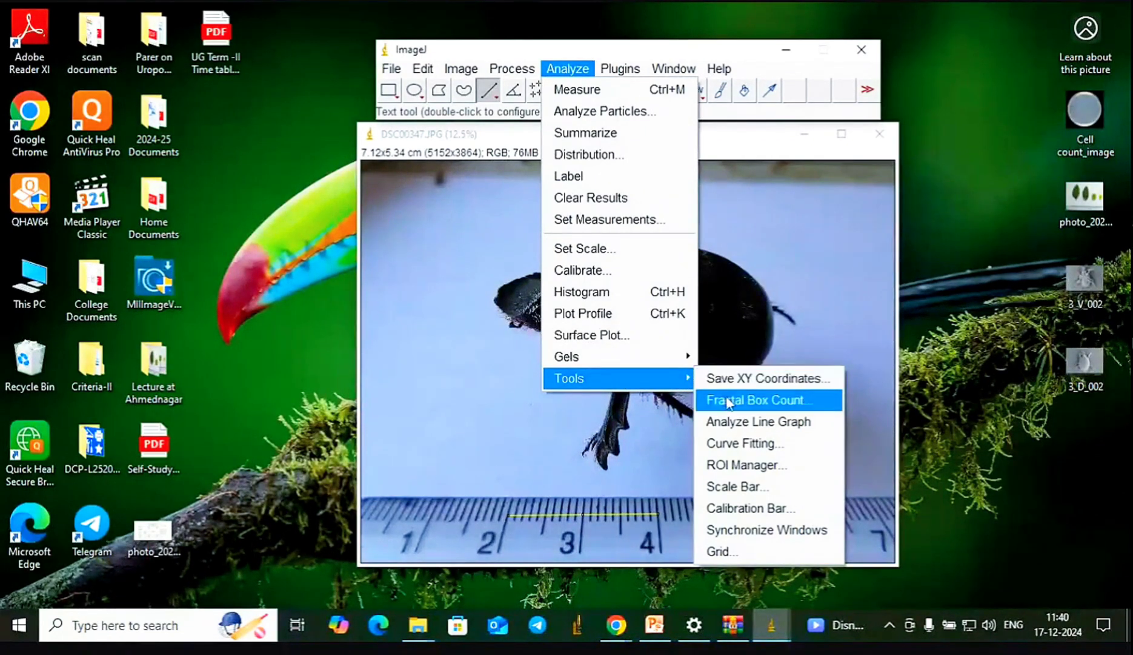
click(785, 486)
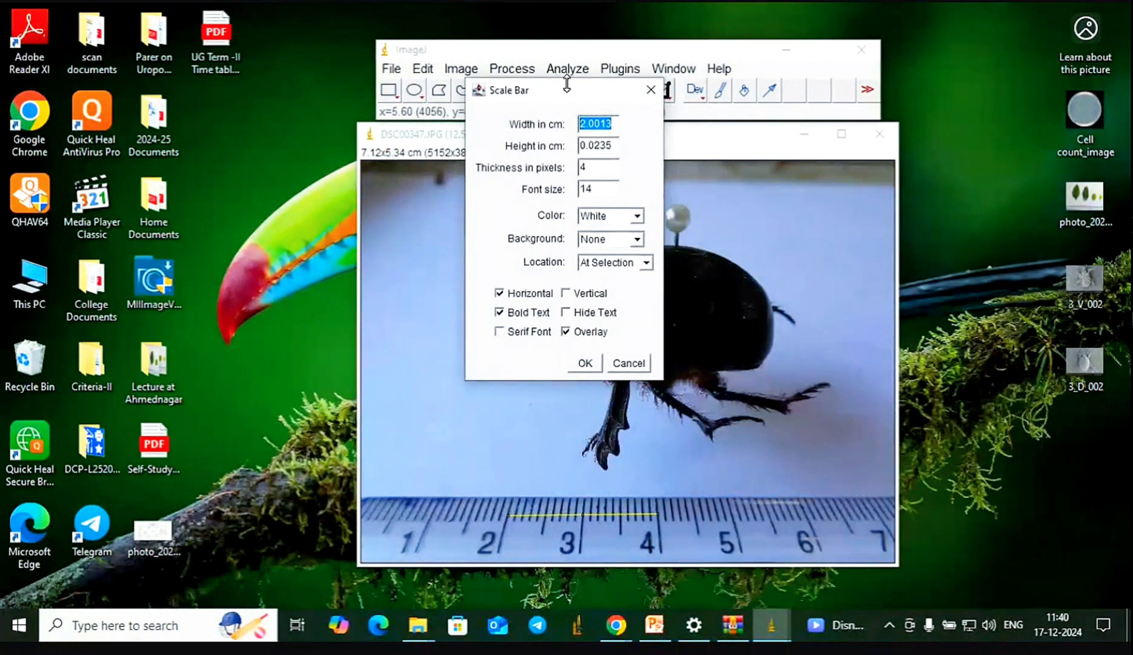
drag(571, 95, 237, 169)
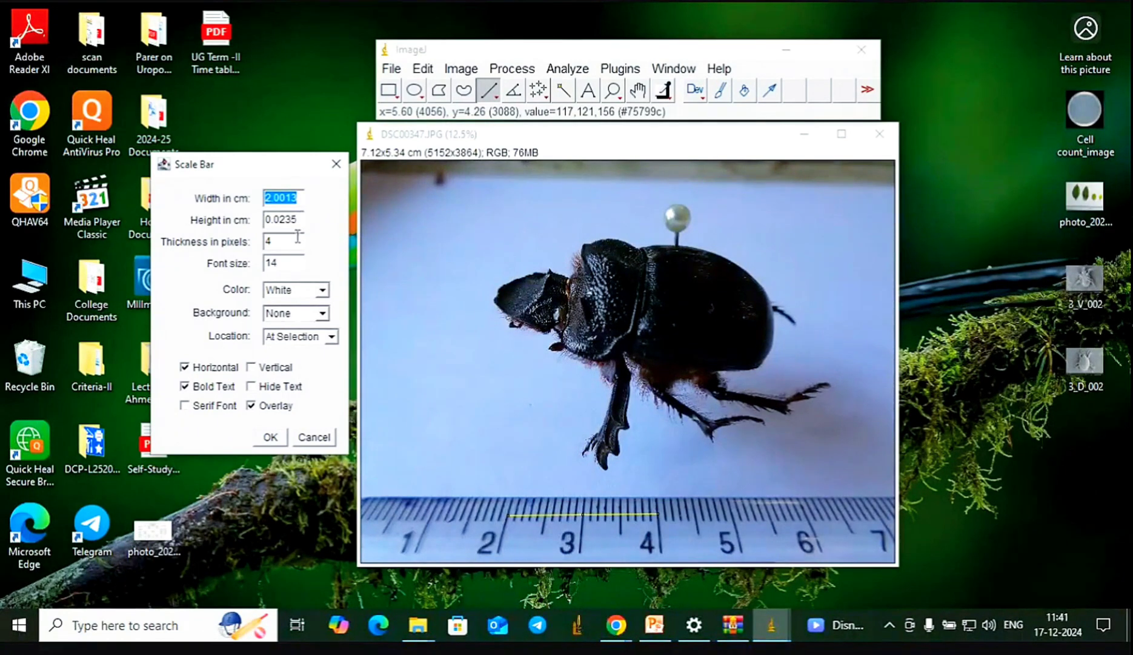
double_click(271, 262)
text(50)
click(267, 240)
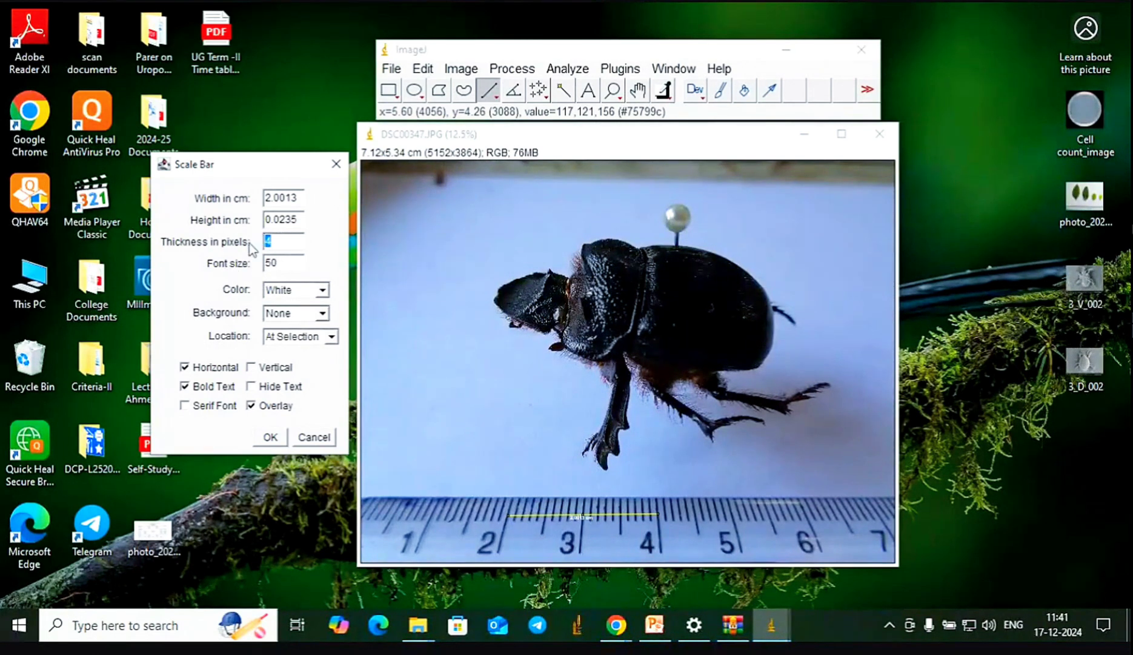
text(10)
Make the scale bar black and 2 cm wide, and locate it at the upper right of the image
double_click(296, 198)
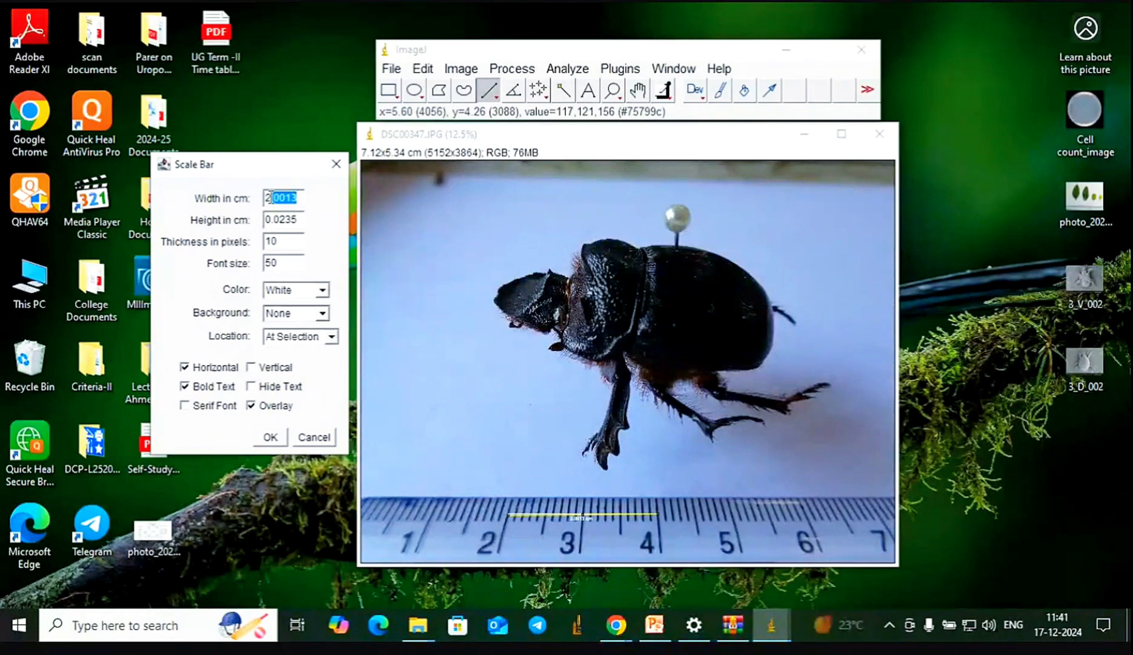
text(20)
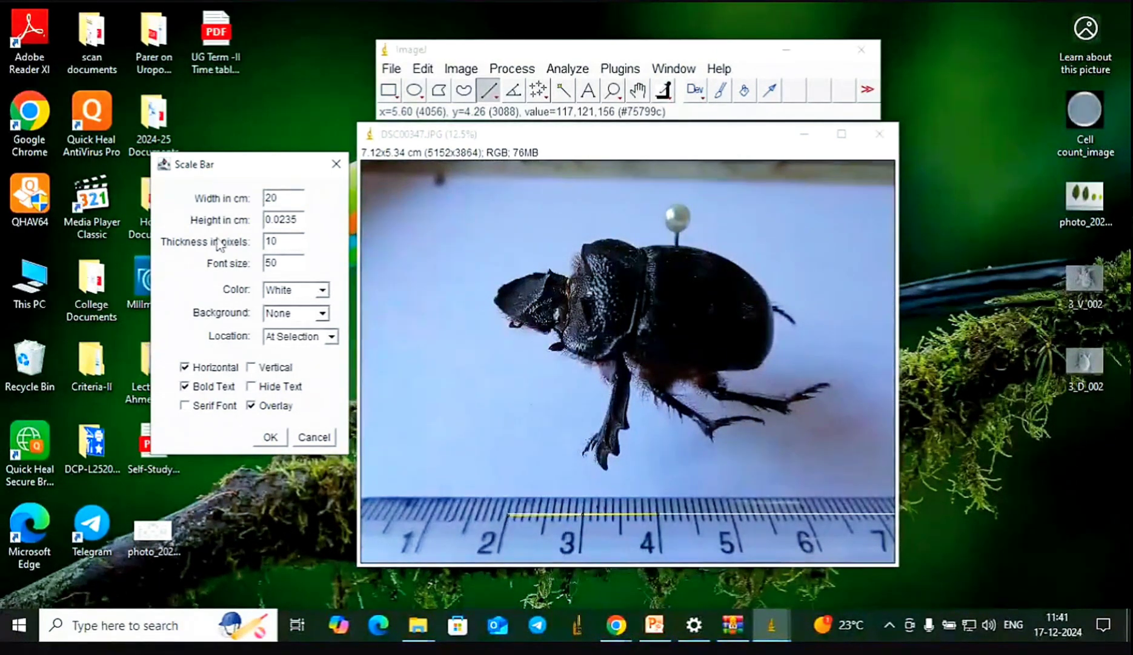
click(321, 290)
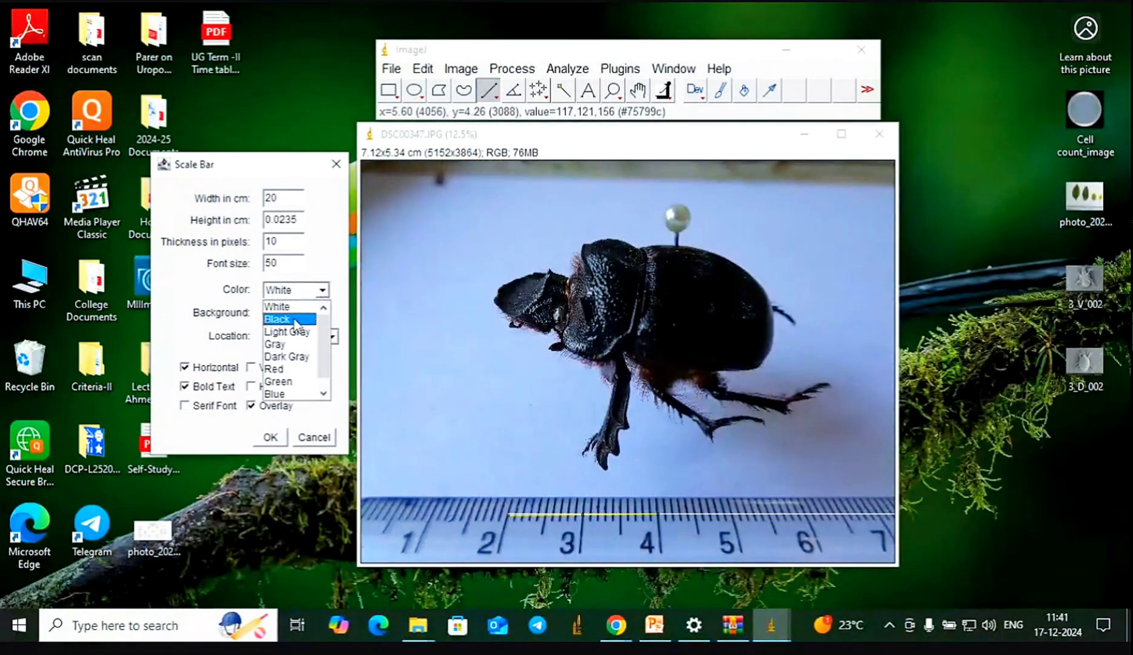
click(294, 319)
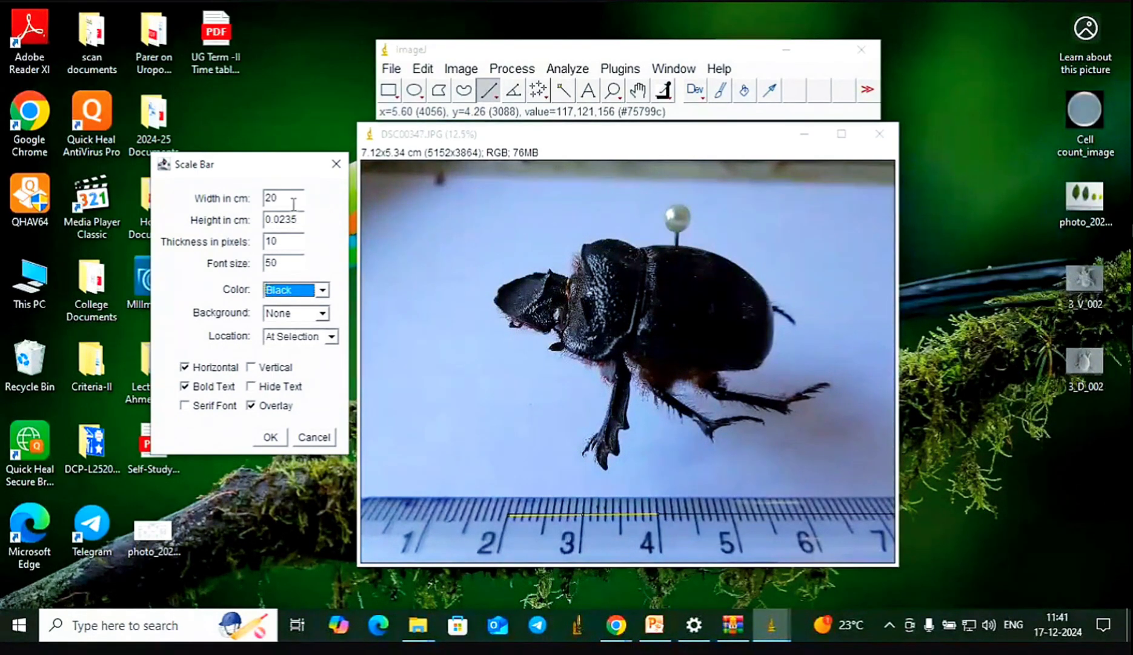
drag(279, 197, 253, 197)
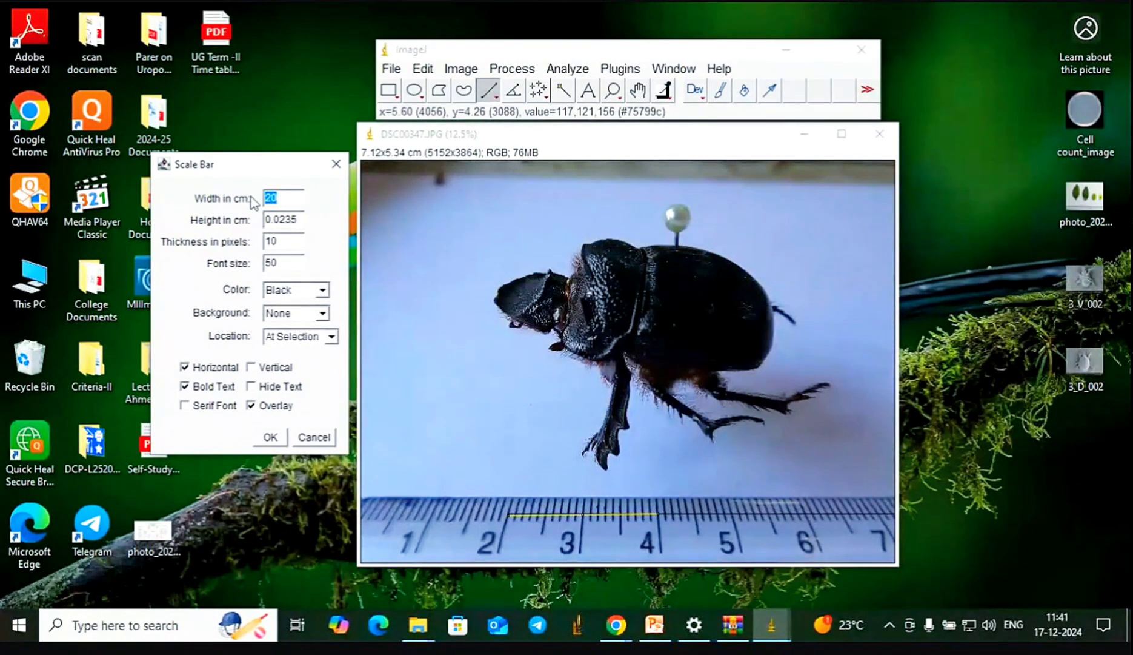
text(2)
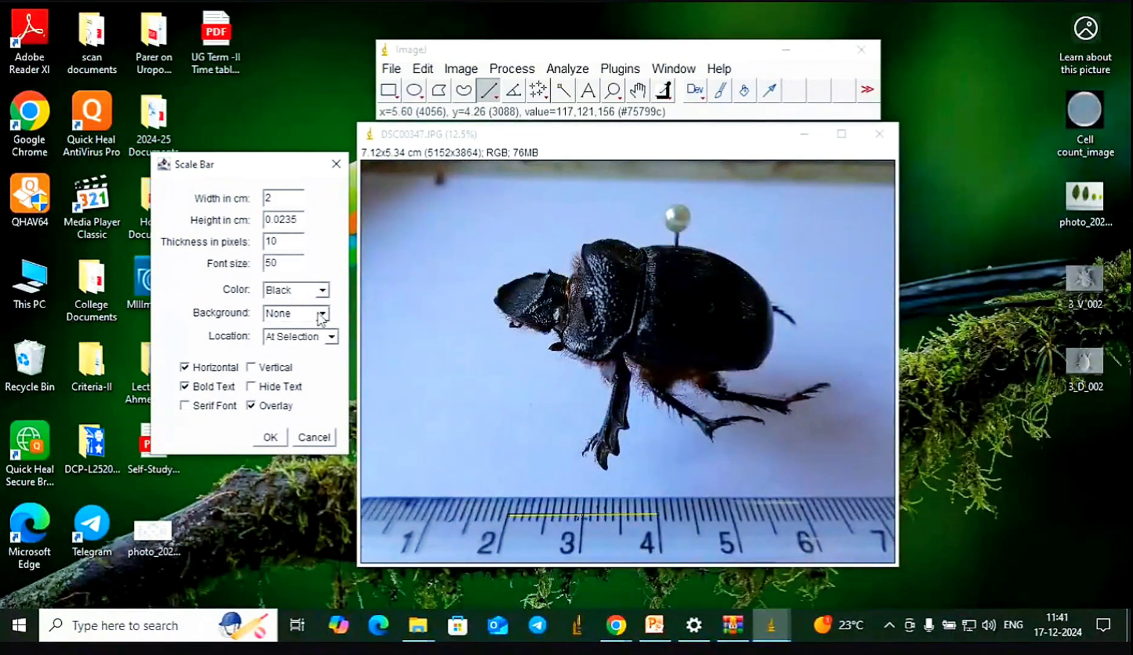
click(331, 337)
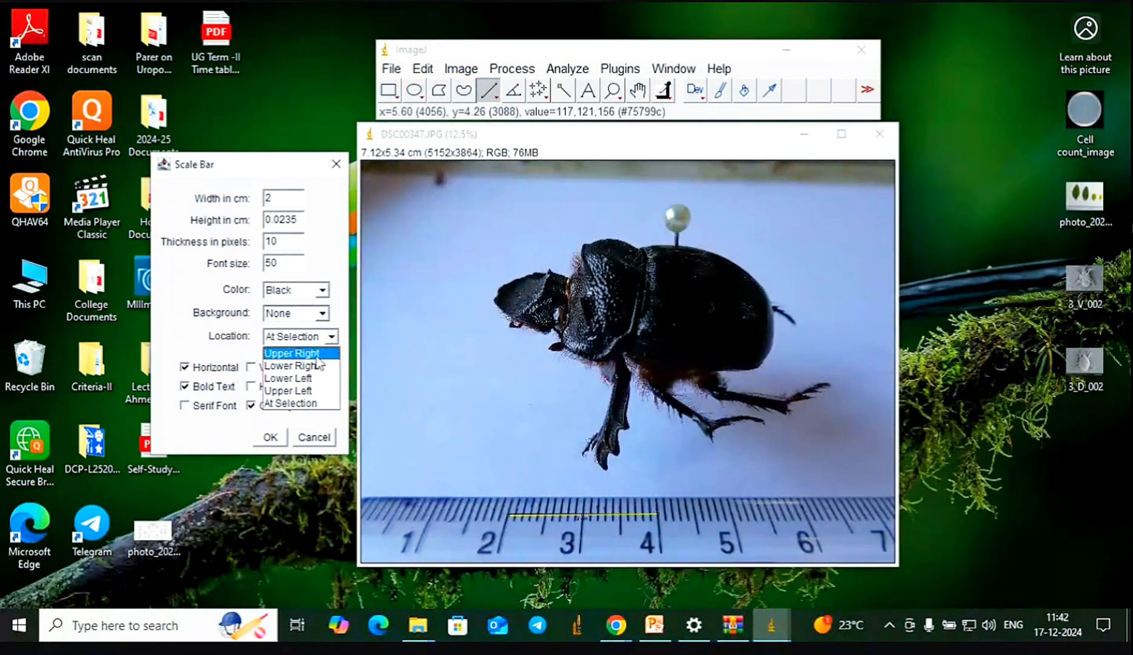
key(Return)
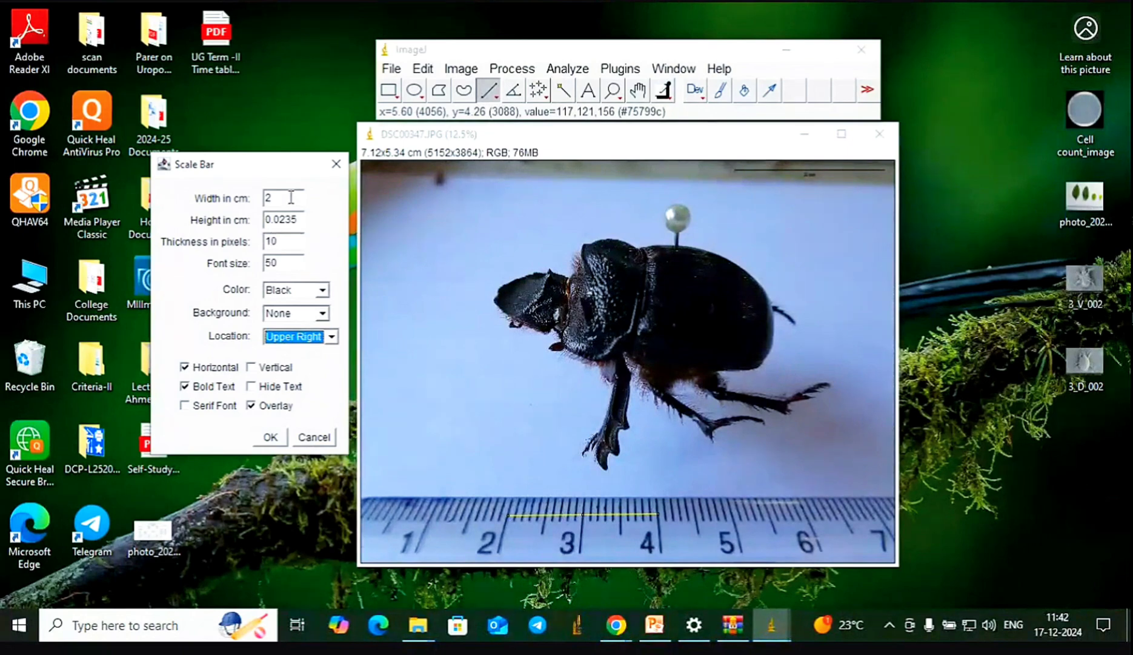
Try a scale bar thickness of 40 pixels with font size 100
double_click(286, 241)
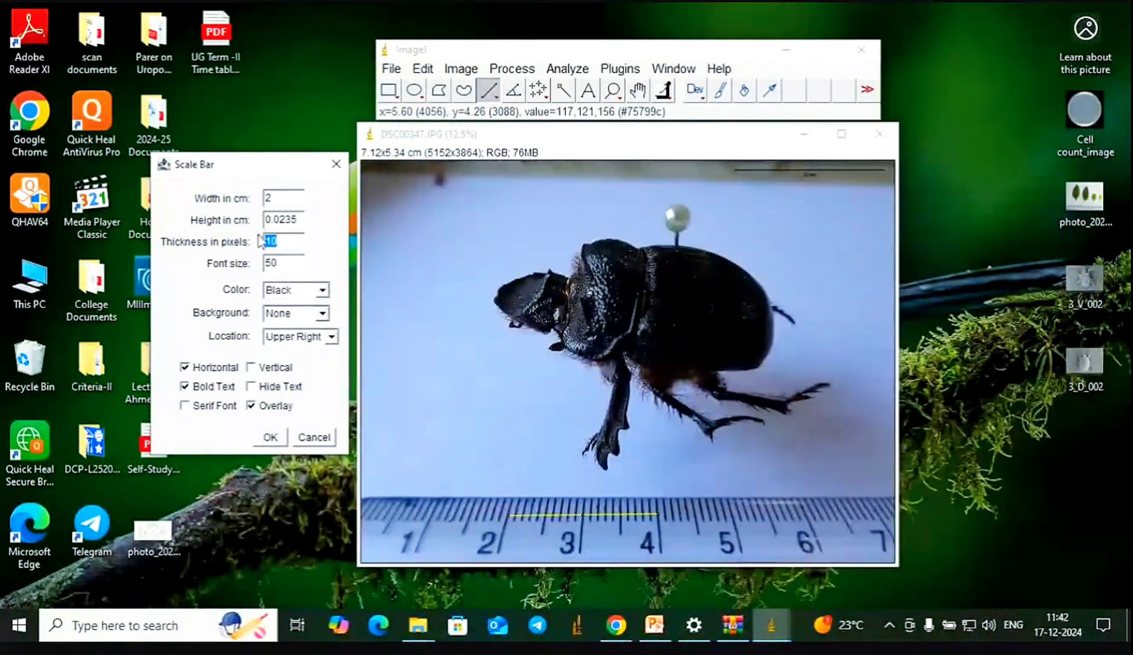
text(20)
key(BackSpace)
key(BackSpace)
text(40)
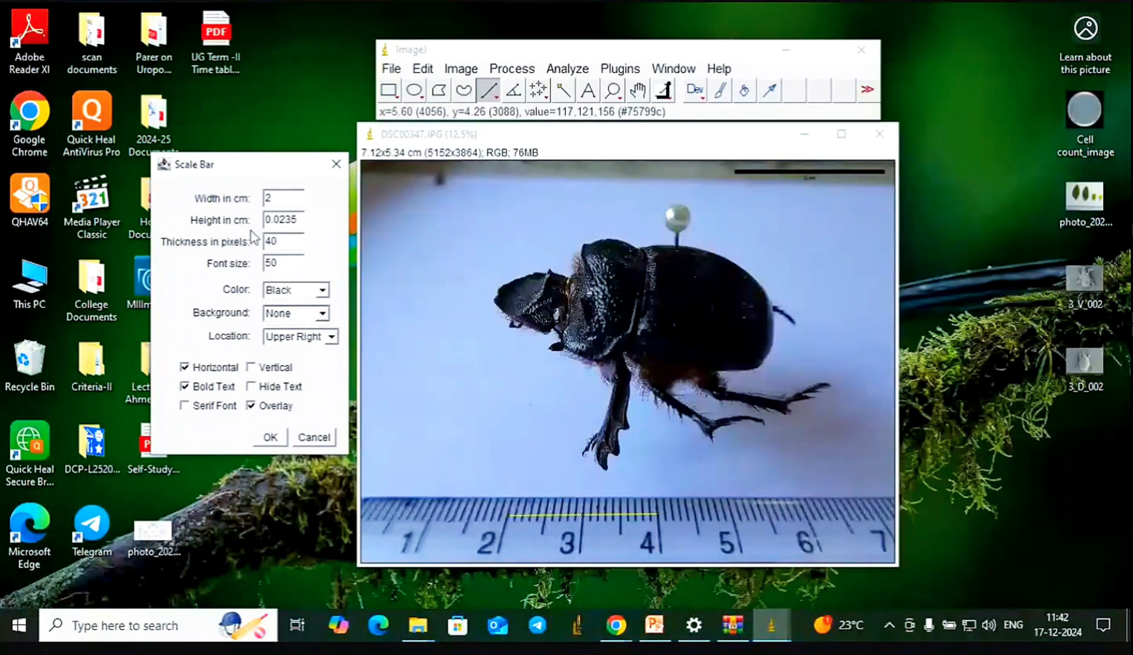
key(Tab)
text(100)
Try a scale bar width of 1 cm with a thickness of 30 pixels
double_click(272, 198)
key(BackSpace)
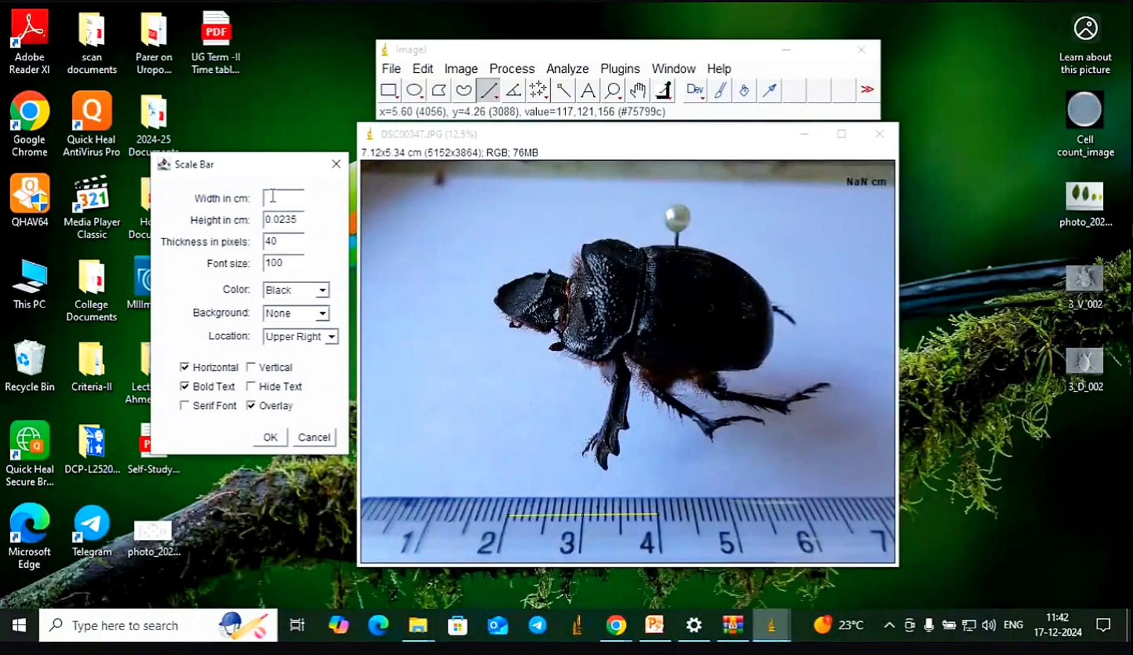
text(1)
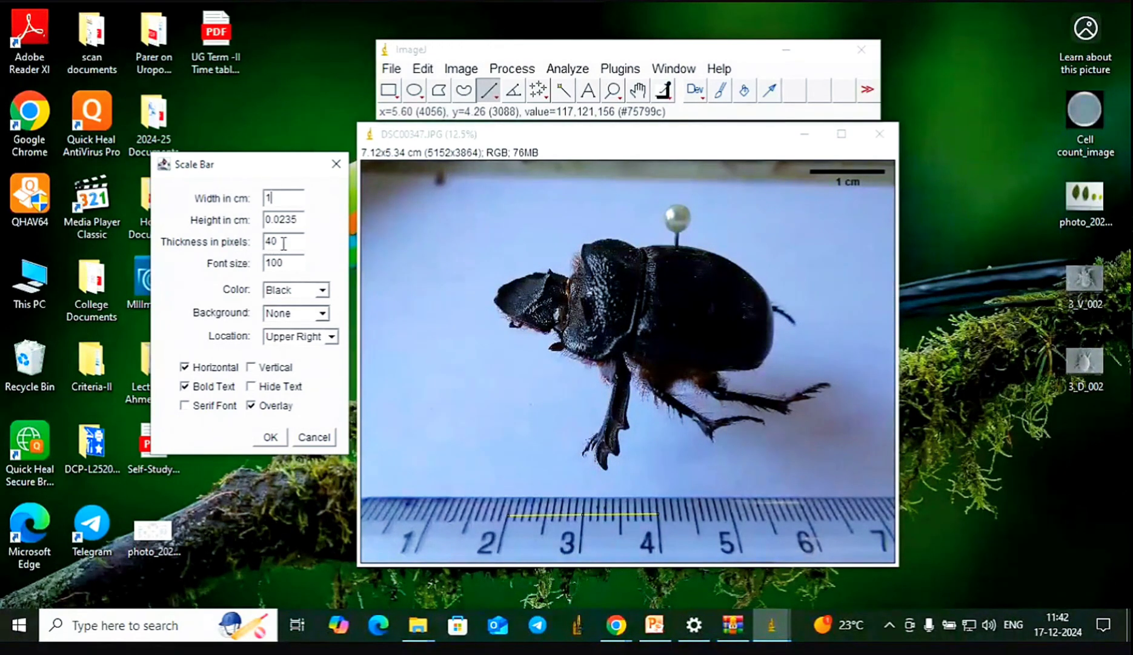
drag(284, 244, 262, 249)
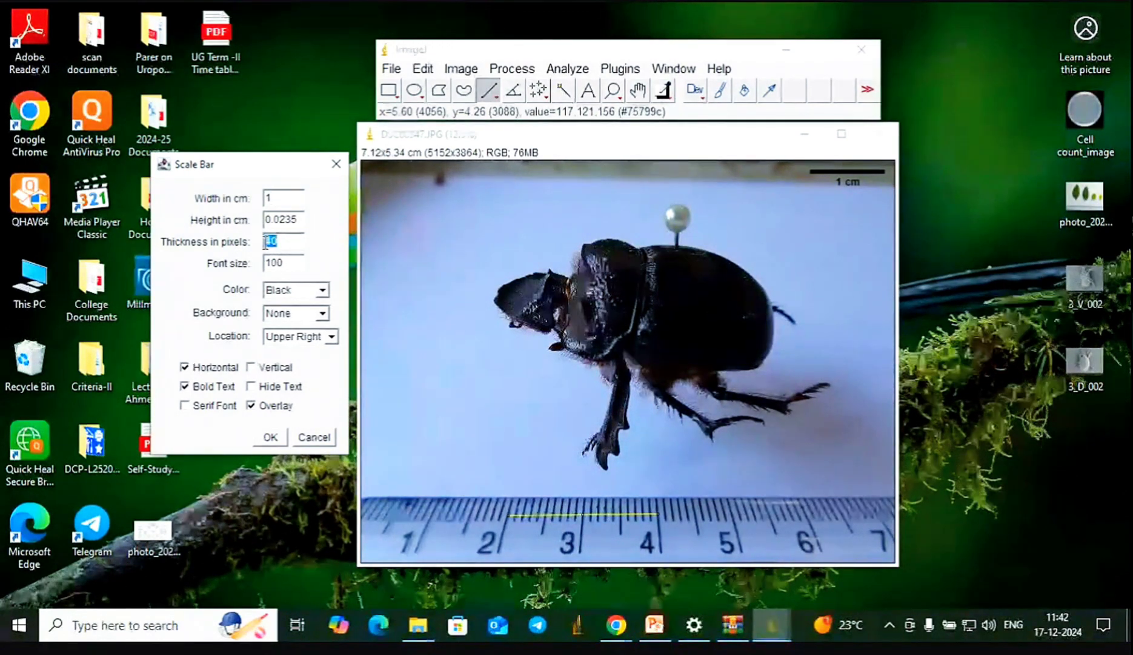
text(30)
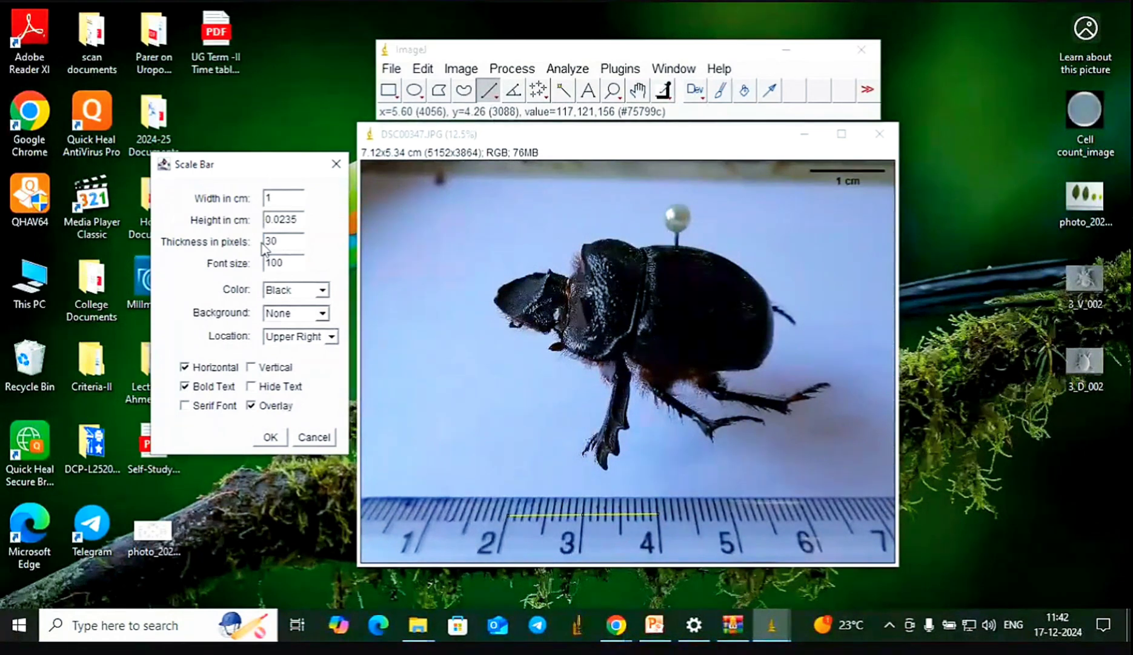
Go through the scale bar's font size, Upper Right location and bold text options
double_click(288, 265)
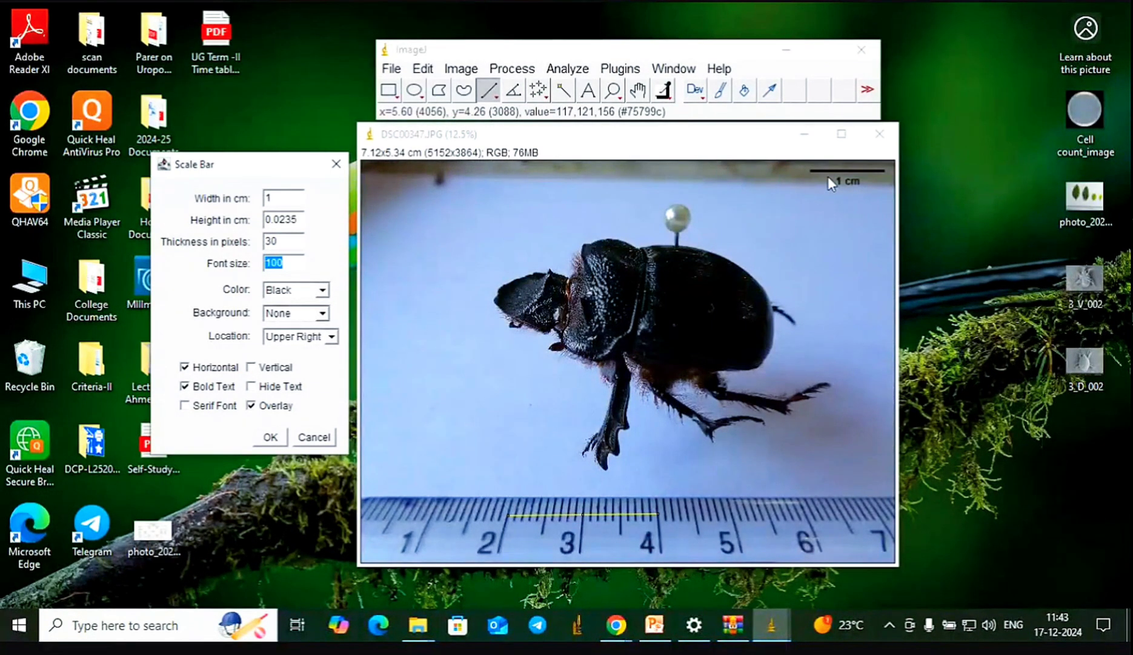
click(331, 337)
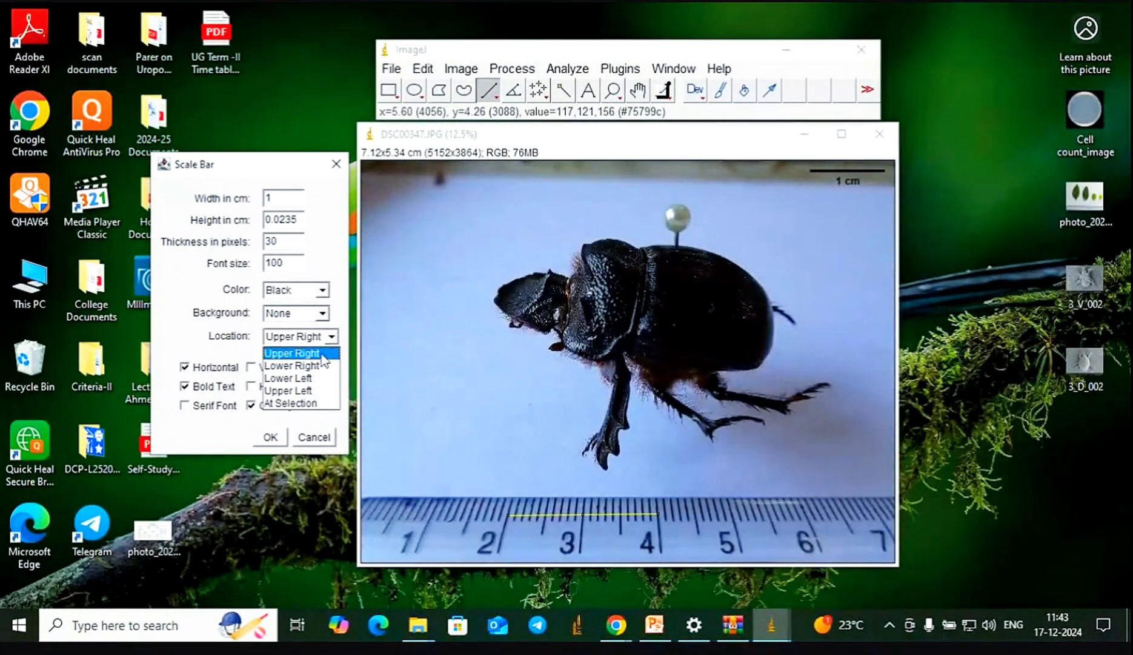
click(329, 353)
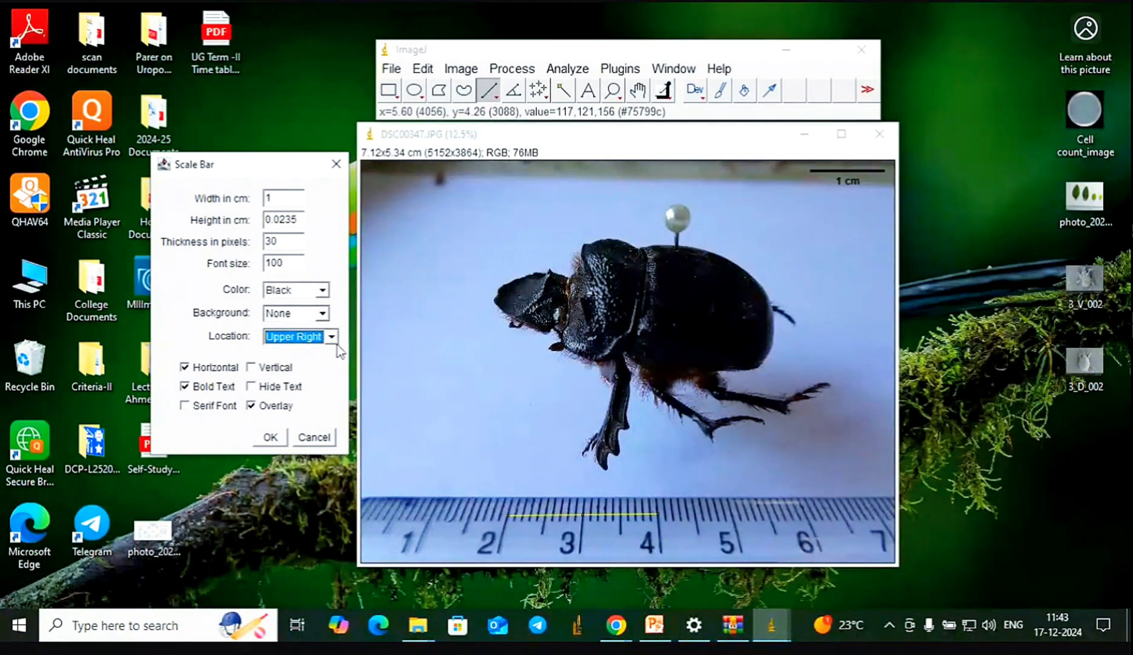
click(185, 386)
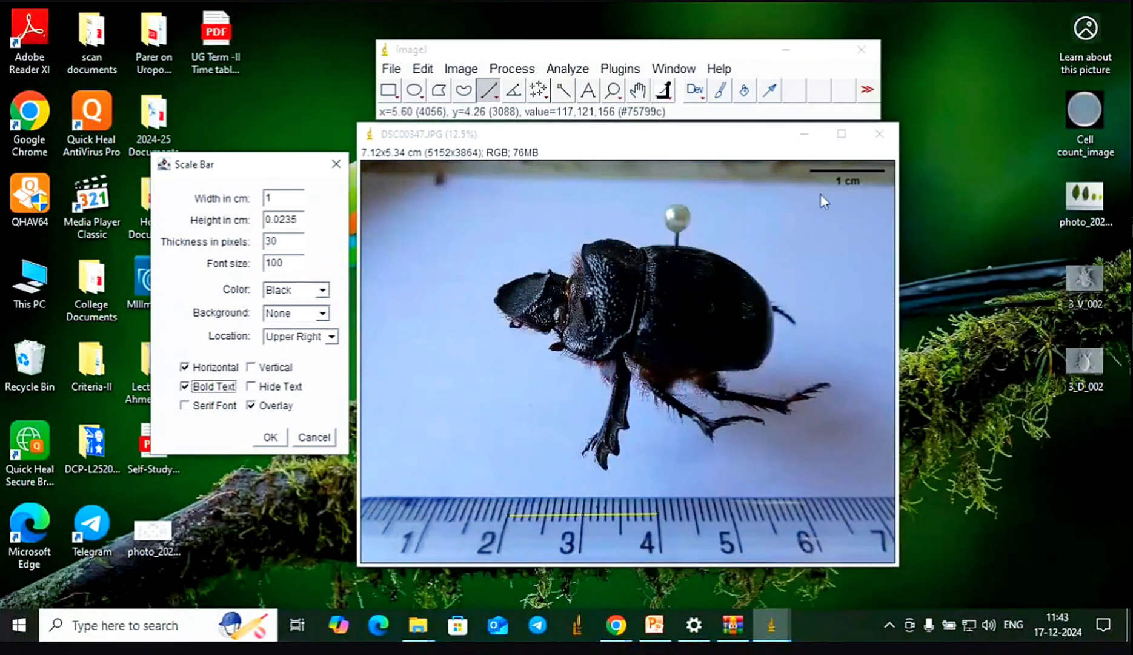
Set the scale bar to 50 pixels thick, font size 150 and 2 cm wide, and apply it to the image
drag(279, 238, 251, 244)
text(50)
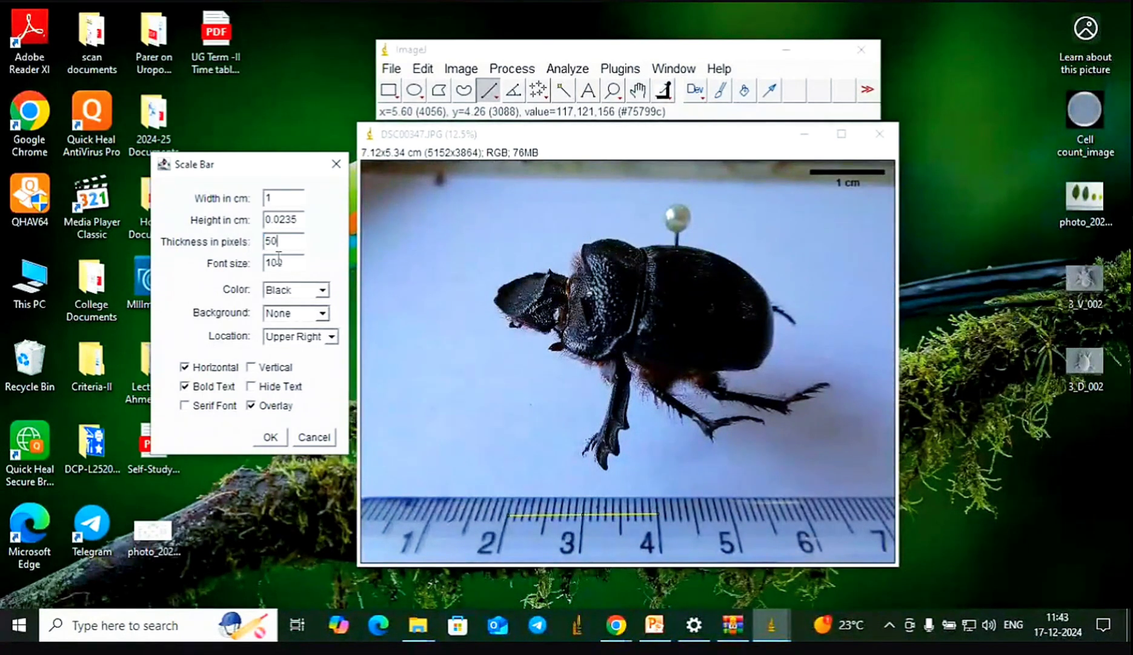
drag(279, 261, 260, 262)
text(150)
drag(280, 198, 253, 195)
text(2)
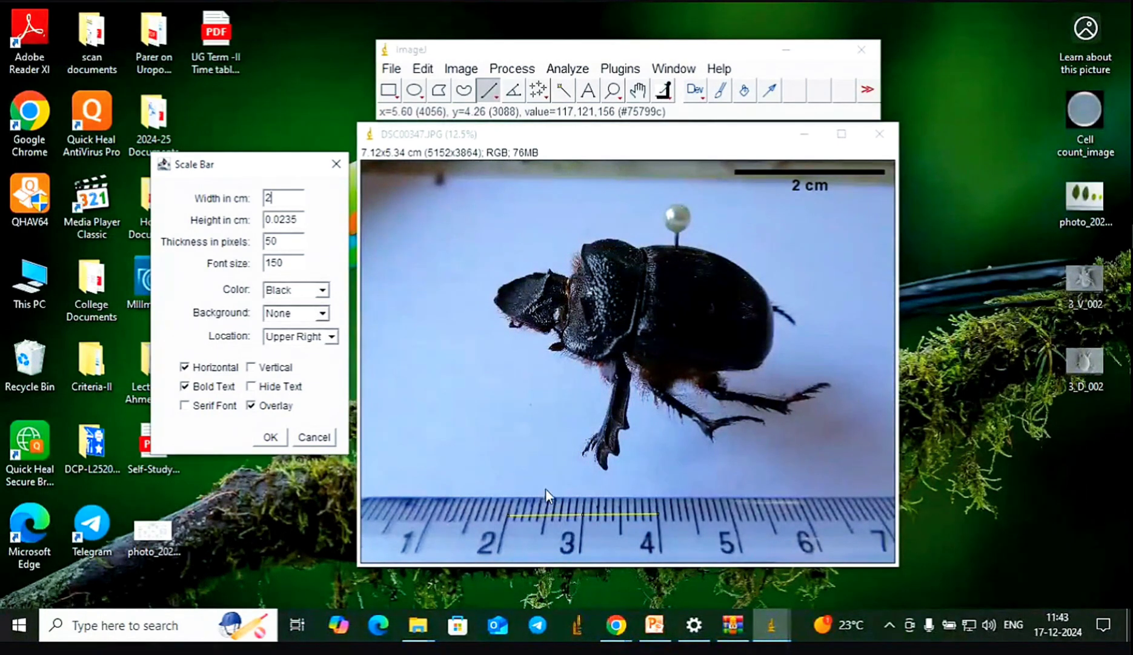
click(613, 624)
click(529, 297)
click(271, 437)
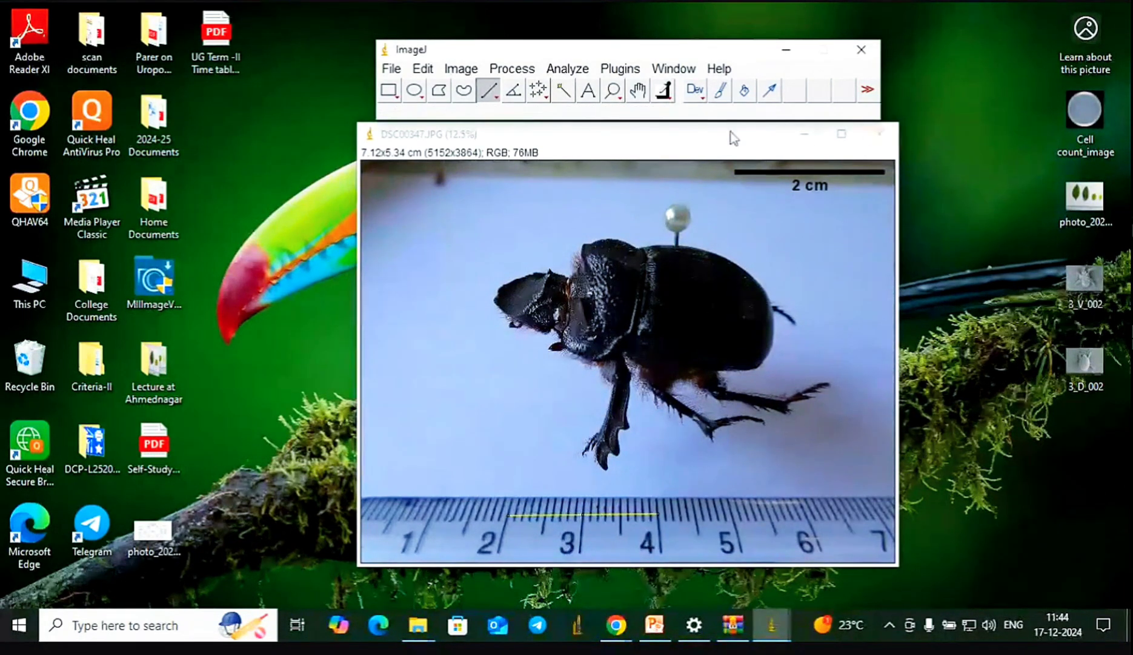
Save the image with its scale bar as a JPEG named DSC00347 on the Desktop, replacing the existing file
click(393, 70)
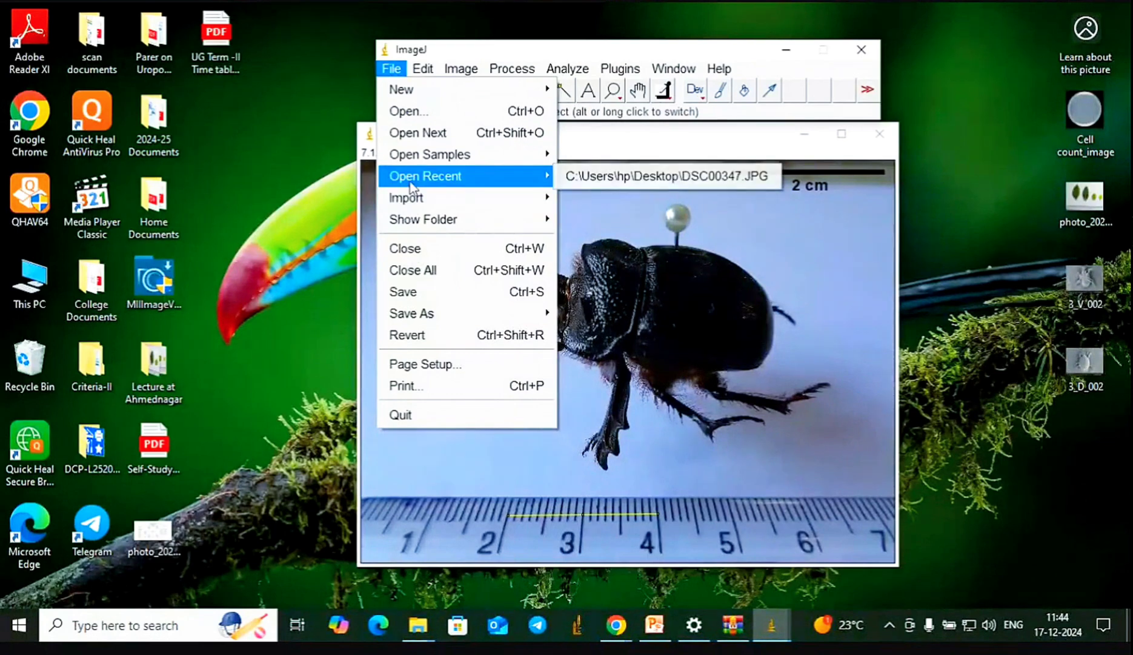
mouse_move(397, 94)
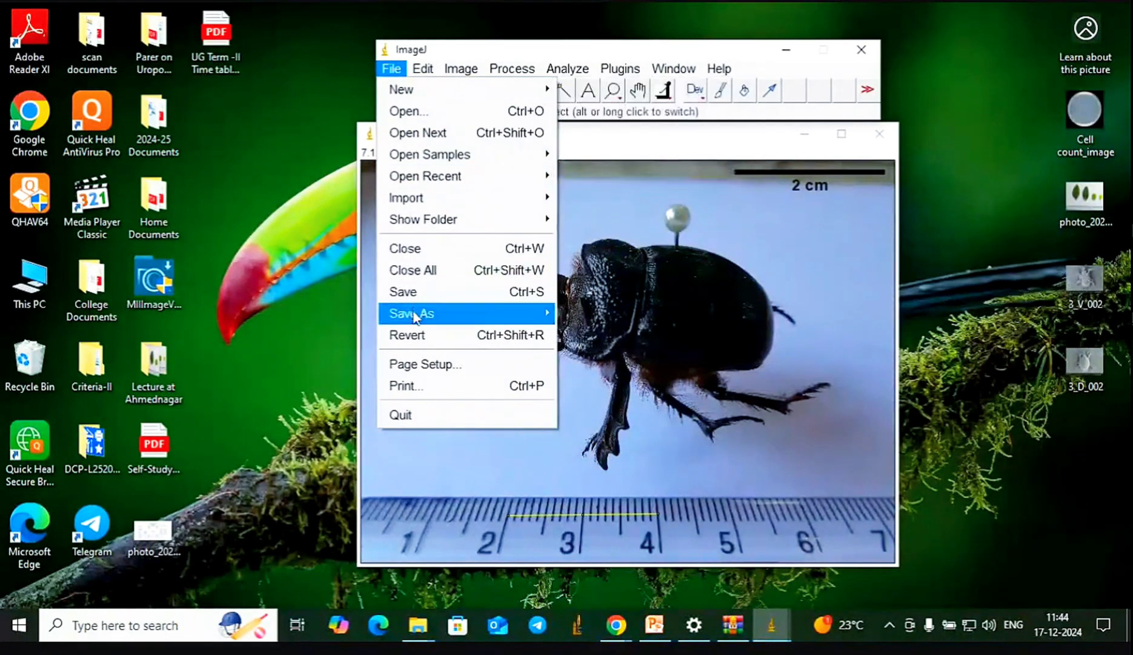
mouse_move(423, 315)
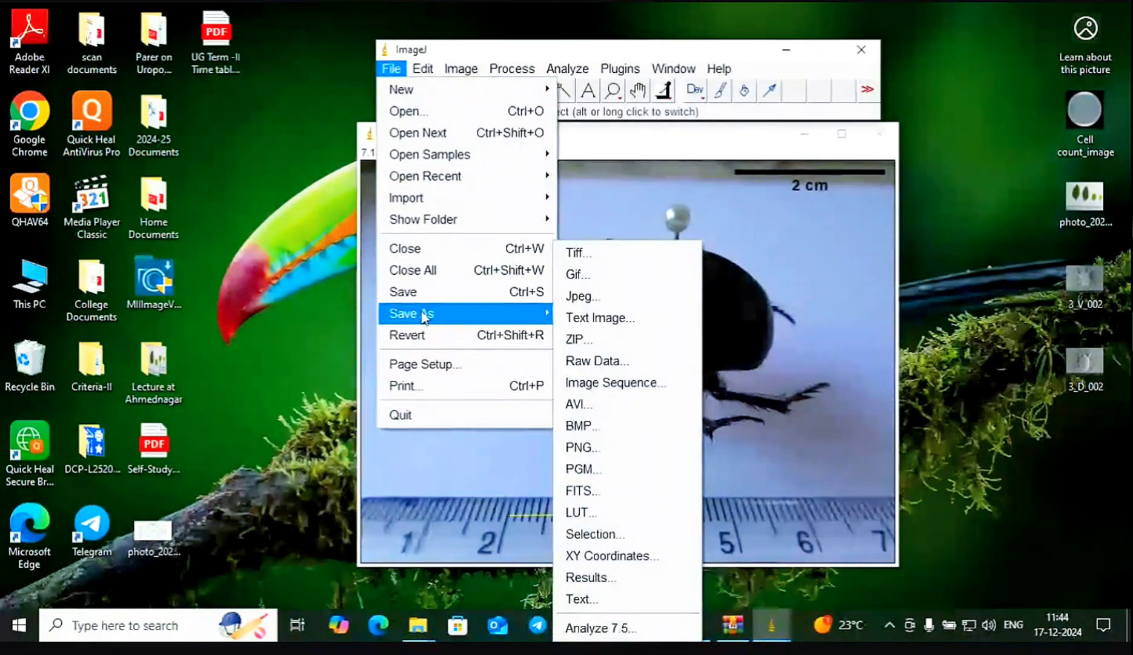
click(571, 297)
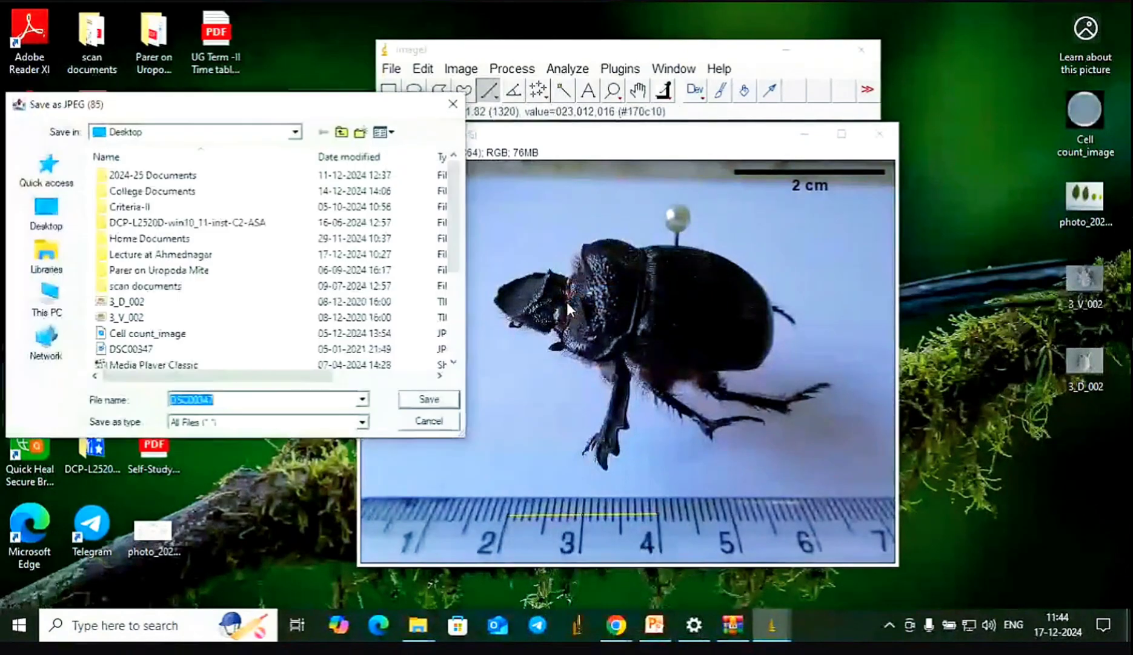
click(52, 232)
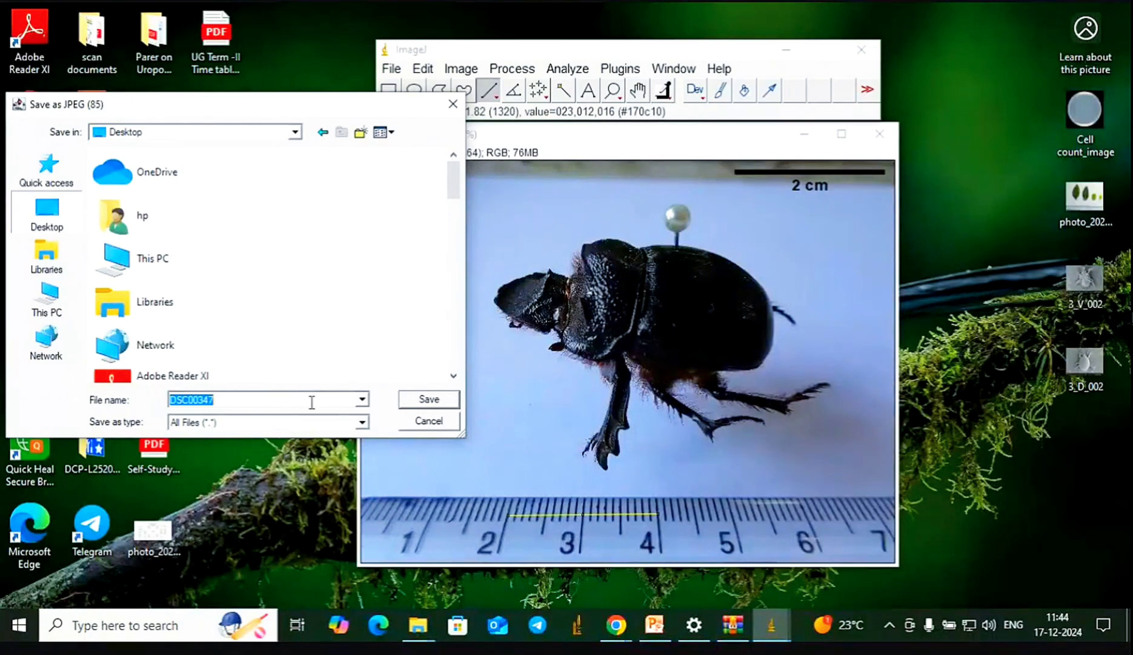
click(416, 400)
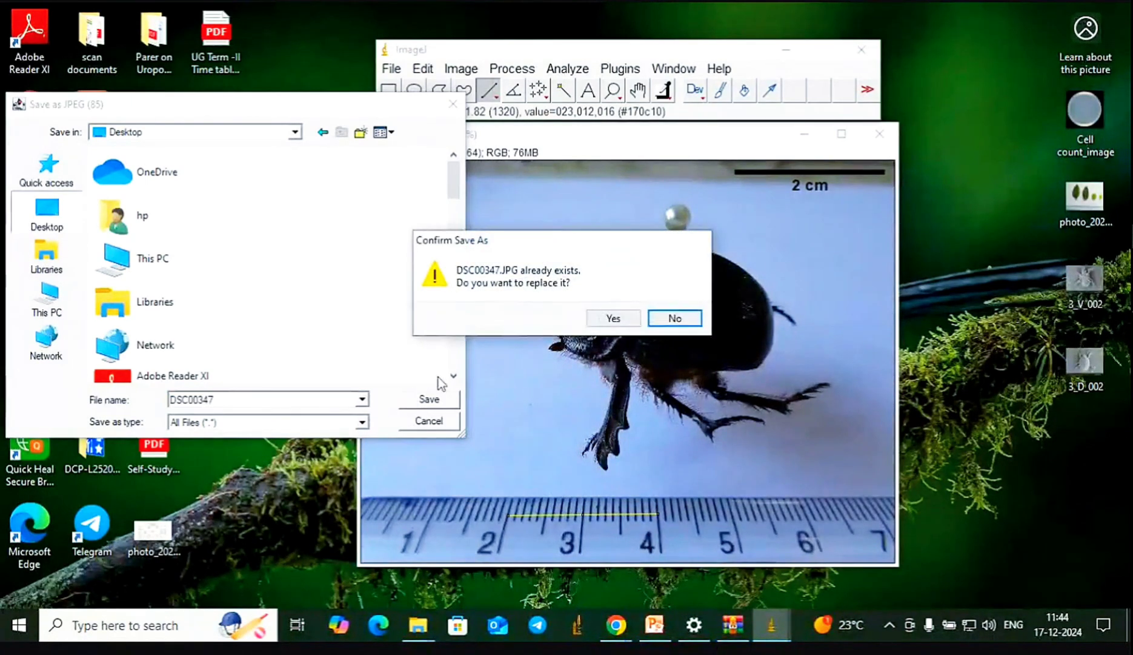
click(615, 319)
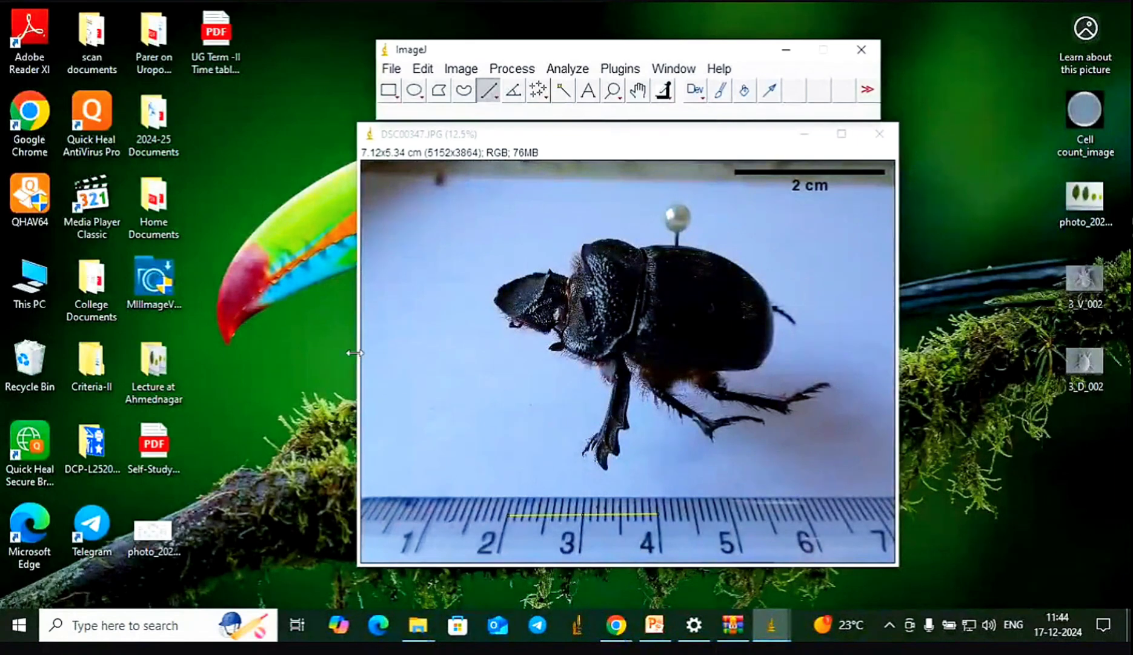
Move the image window aside and open the saved DSC00347 from the desktop to check its scale bar
mouse_move(600, 143)
mouse_down()
mouse_move(595, 173)
mouse_move(608, 155)
mouse_up()
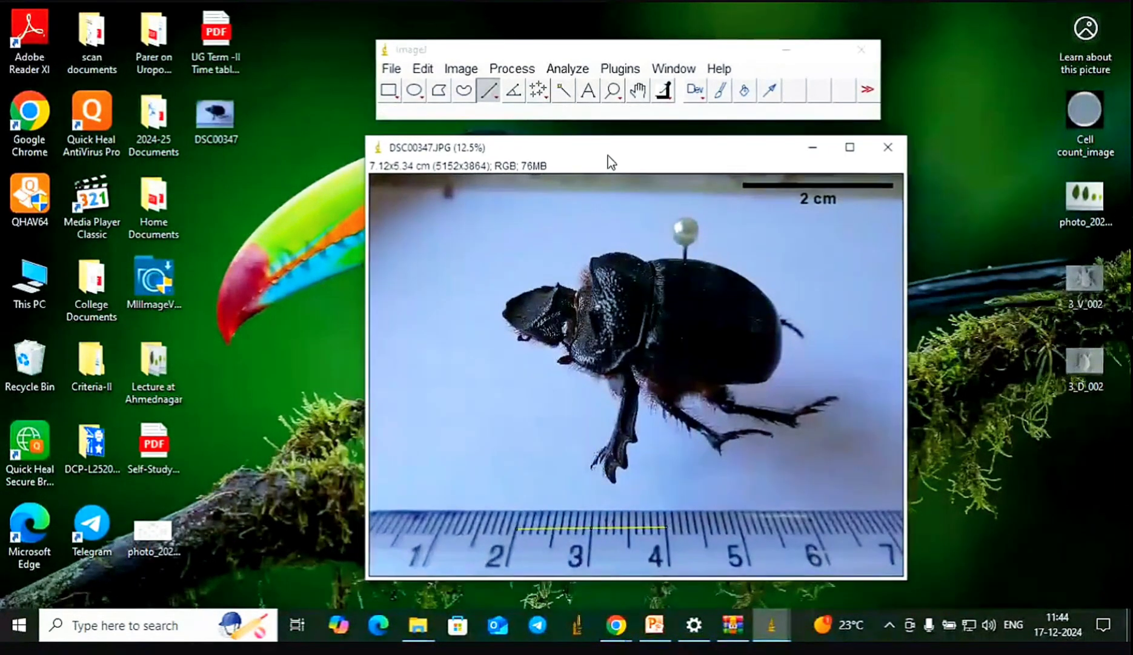
double_click(224, 121)
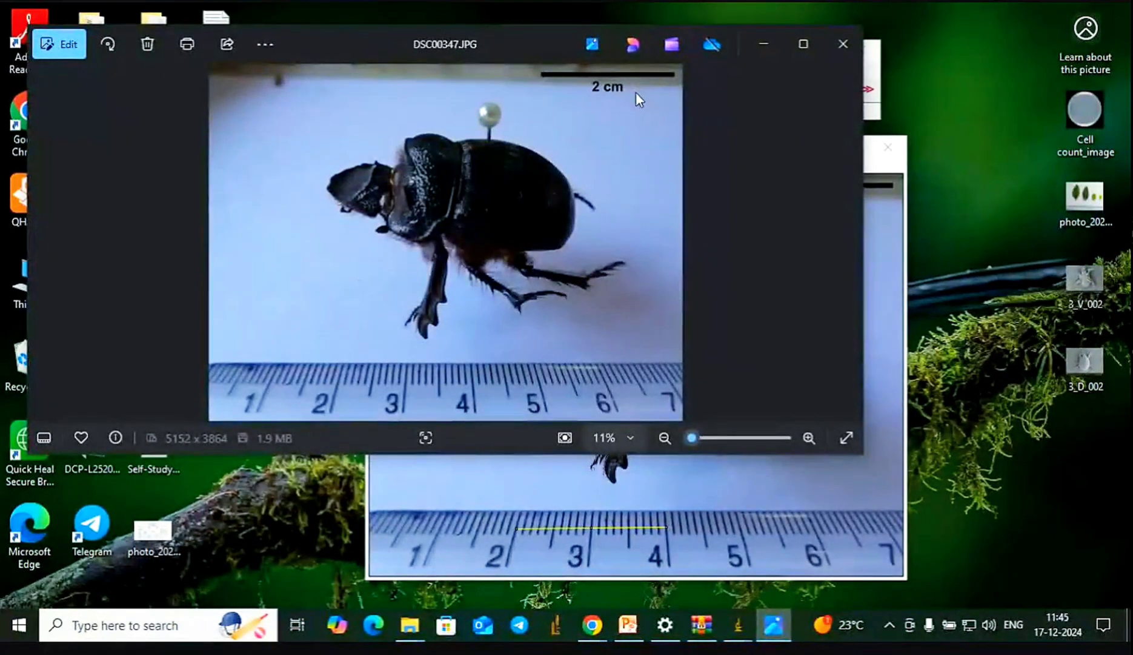
Close the photo preview of the saved DSC00347 image
click(843, 43)
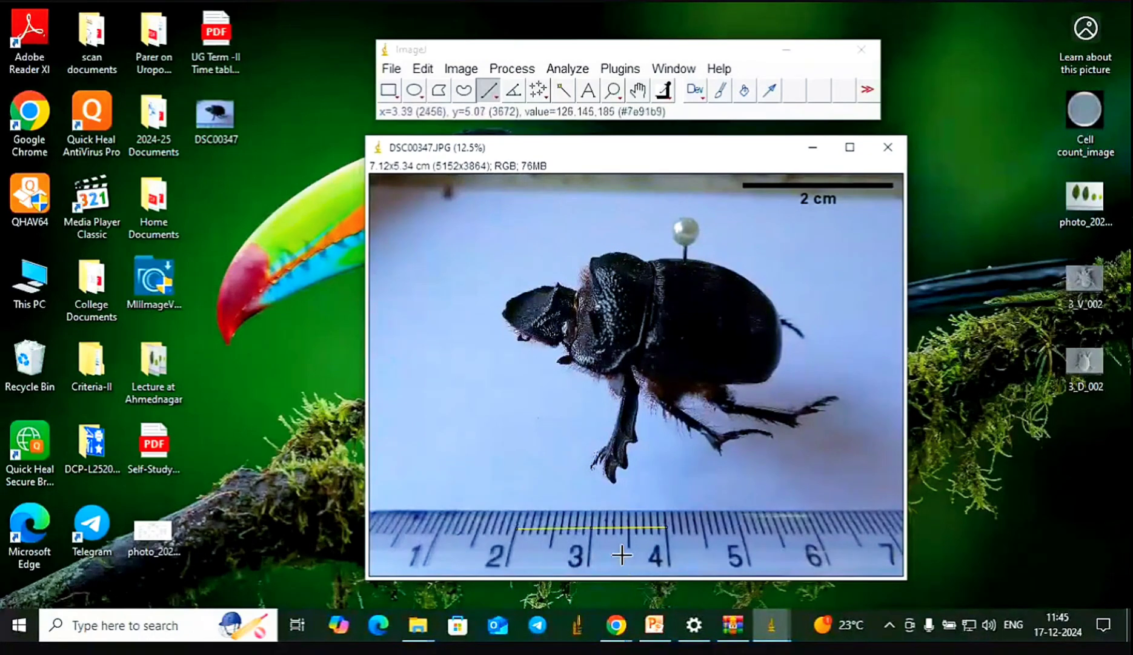
click(388, 90)
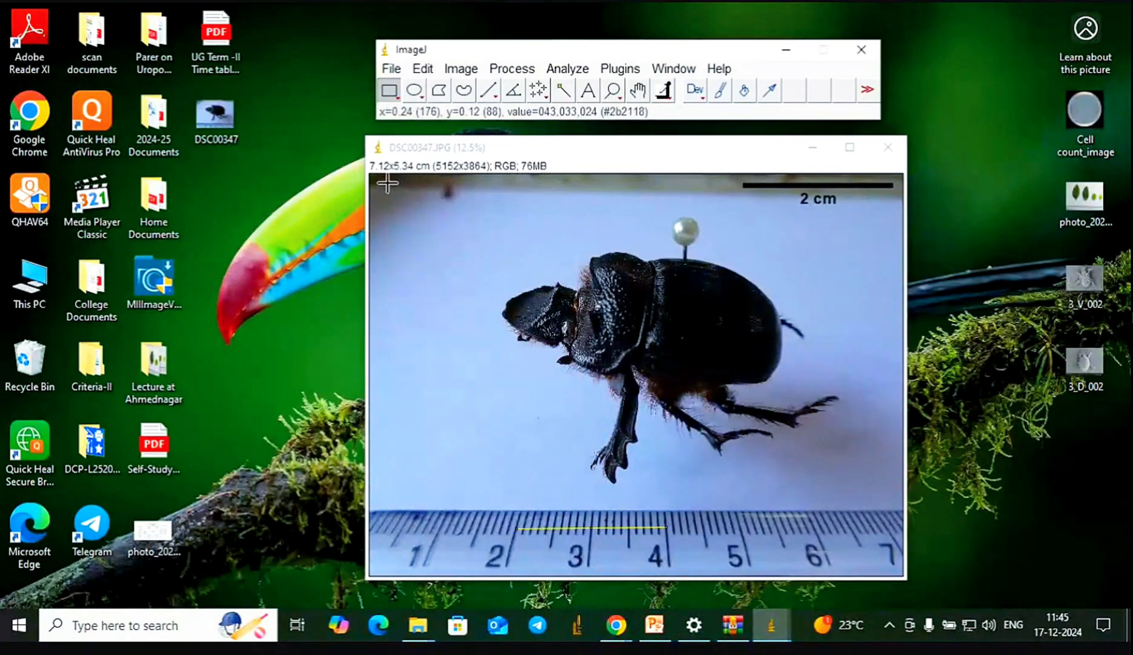
mouse_move(387, 179)
mouse_down()
mouse_move(834, 334)
mouse_move(375, 273)
mouse_up()
click(306, 259)
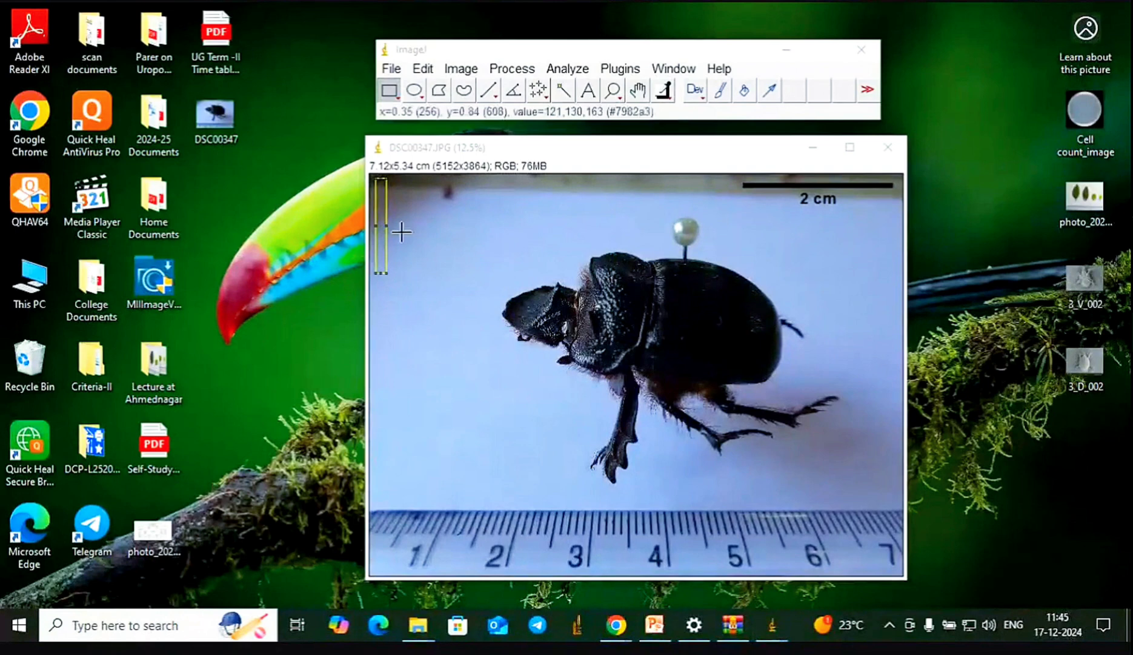
click(520, 146)
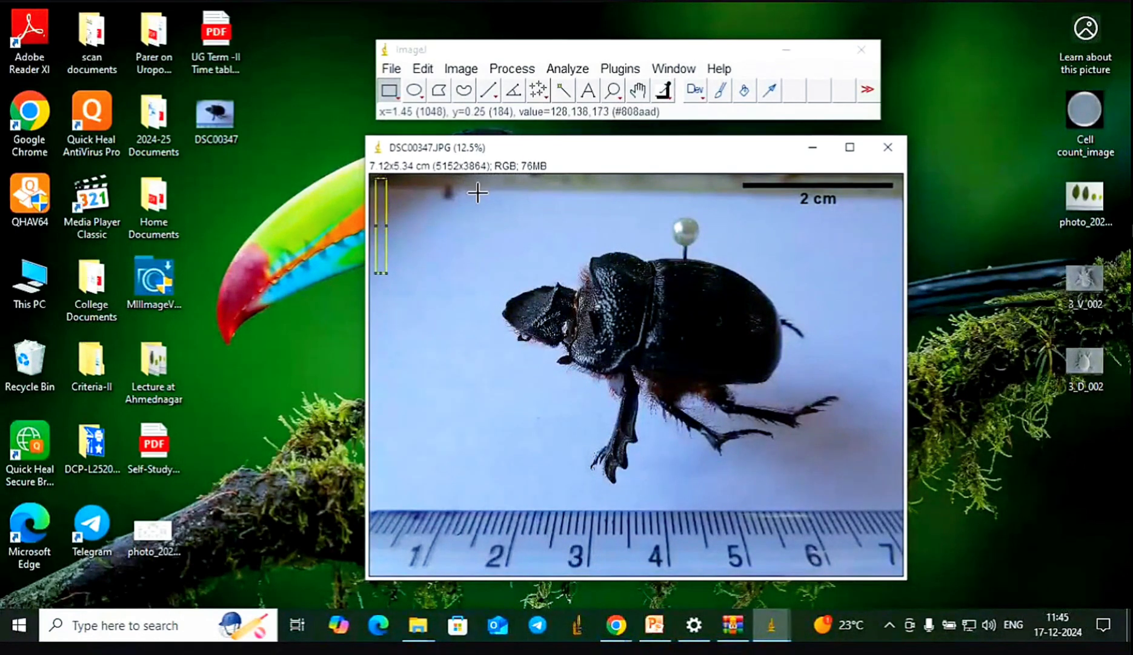
Select the beetle and scale bar with a rectangle that leaves out the ruler, and crop the image to it
click(388, 91)
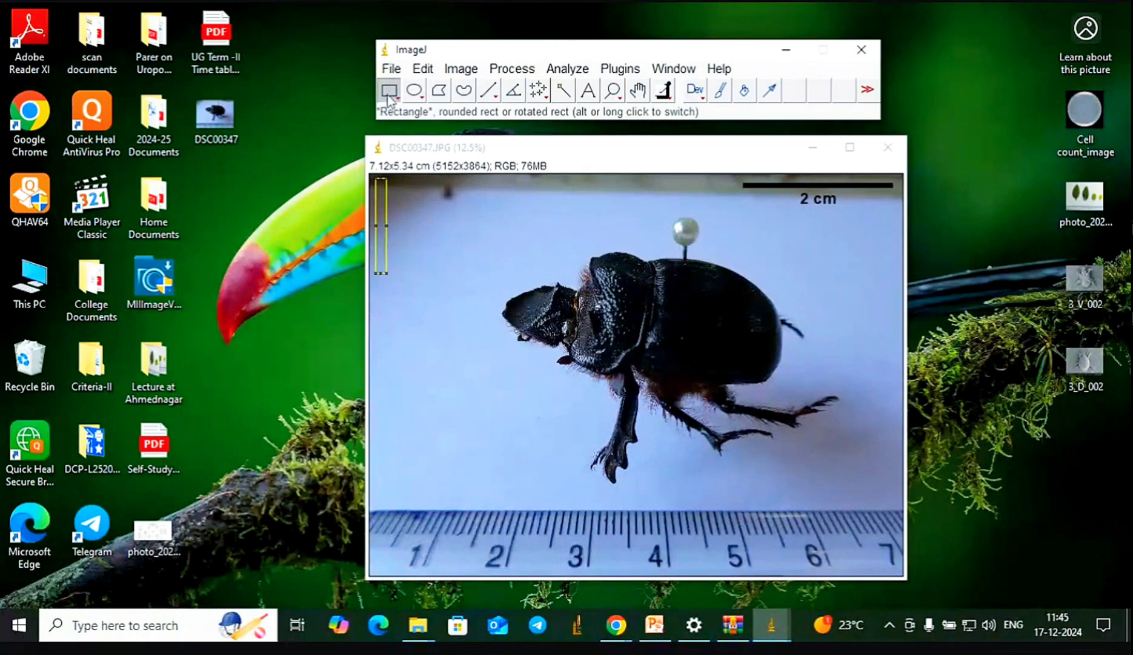
drag(394, 179, 902, 506)
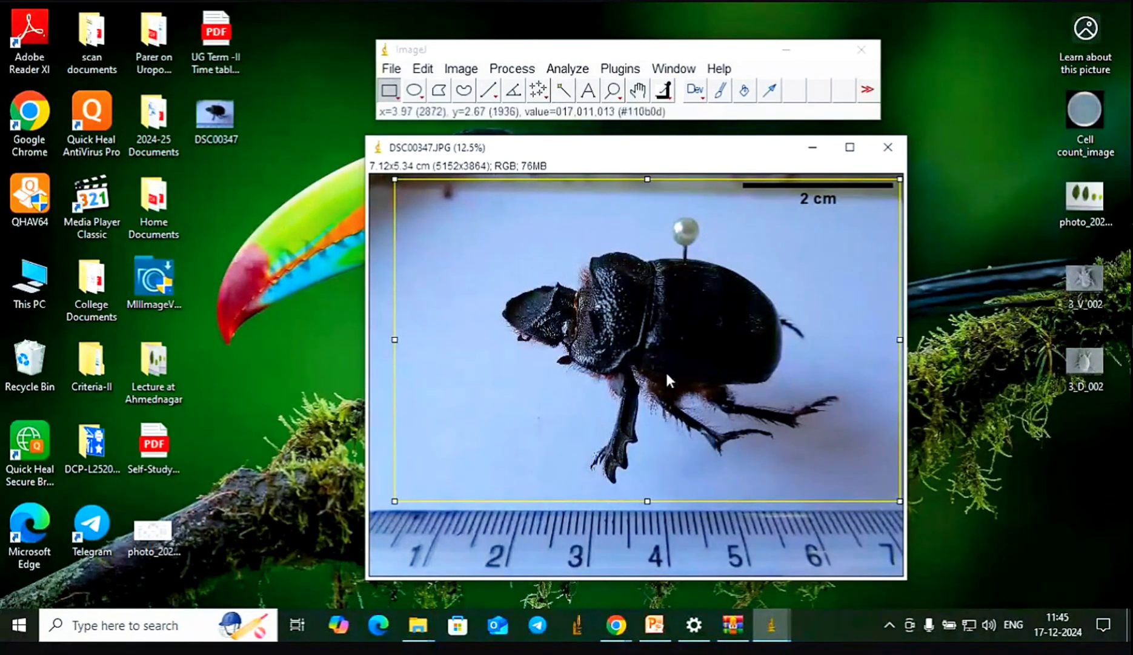
click(403, 74)
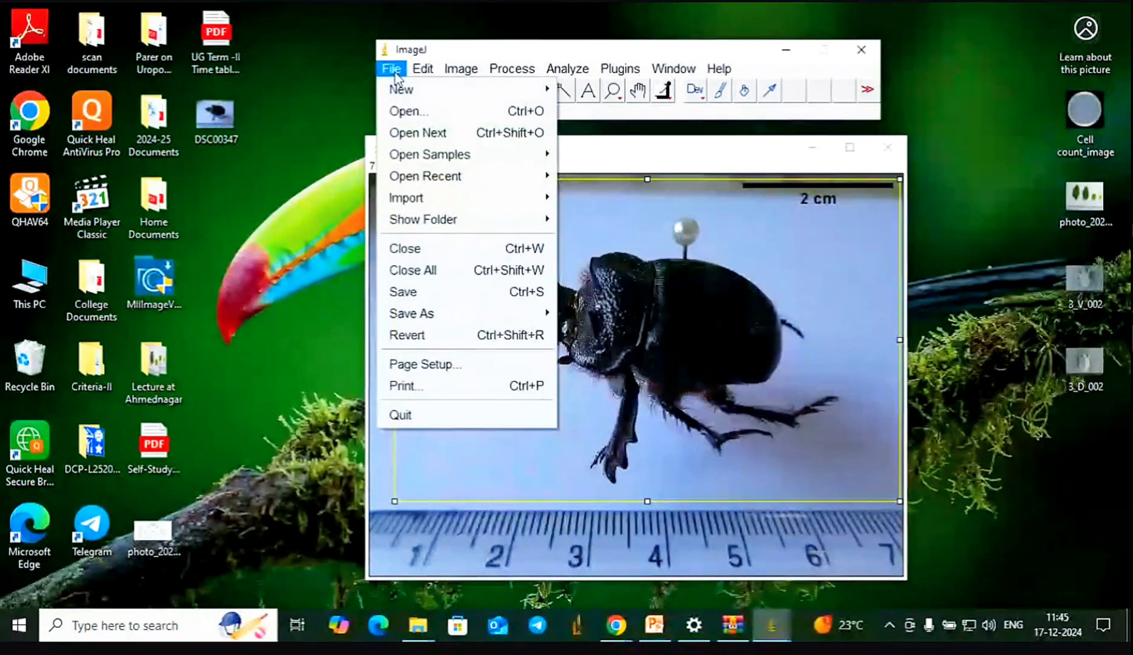
click(425, 69)
click(425, 69)
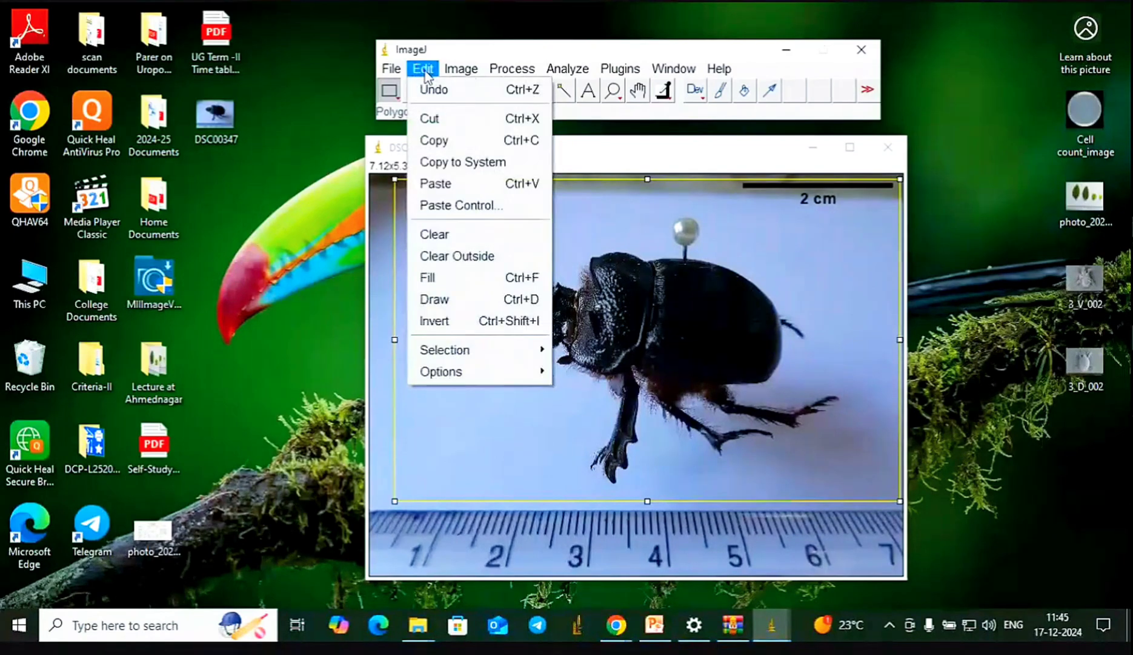
click(459, 72)
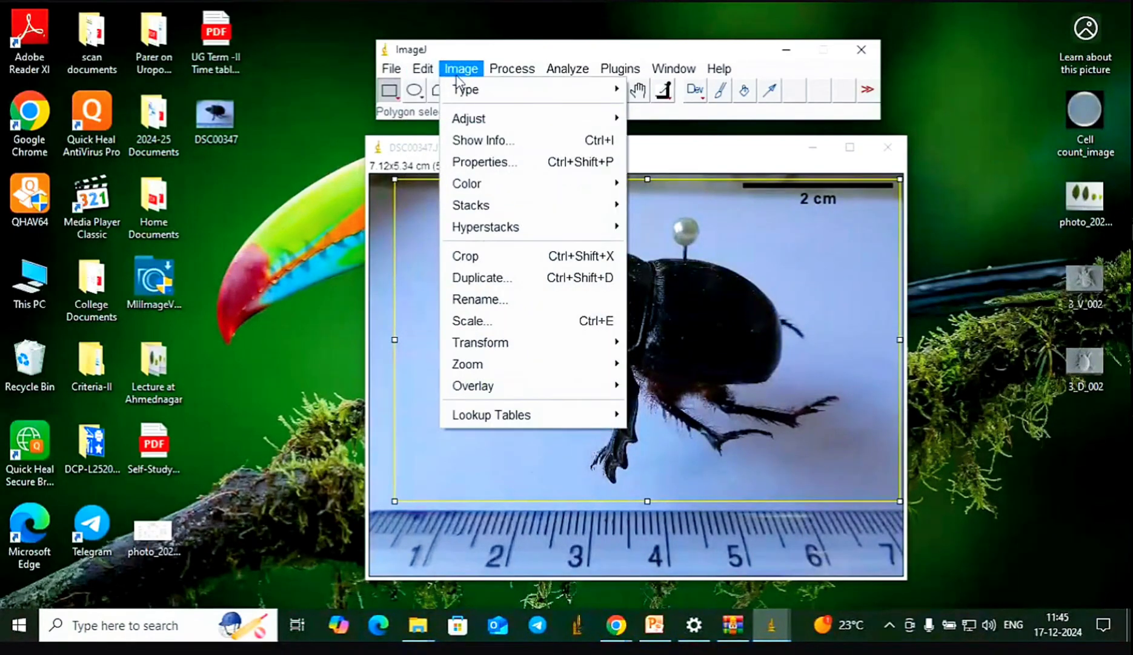
click(501, 257)
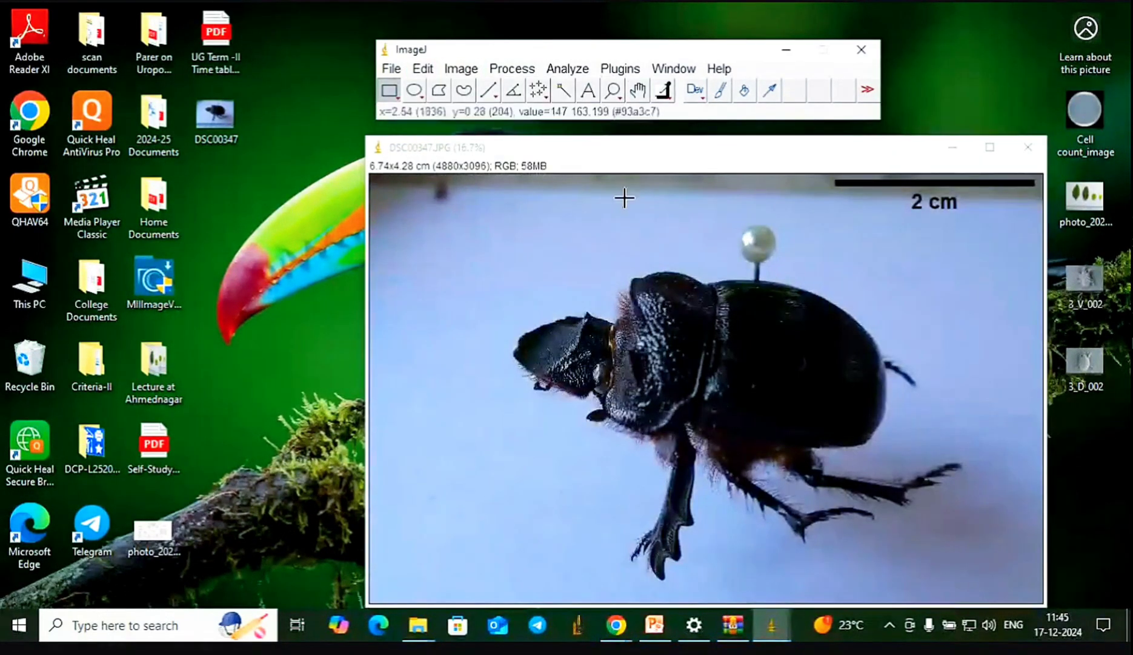
Move the cropped image window aside and look up the JPEG option among the save formats without saving
drag(625, 158, 580, 153)
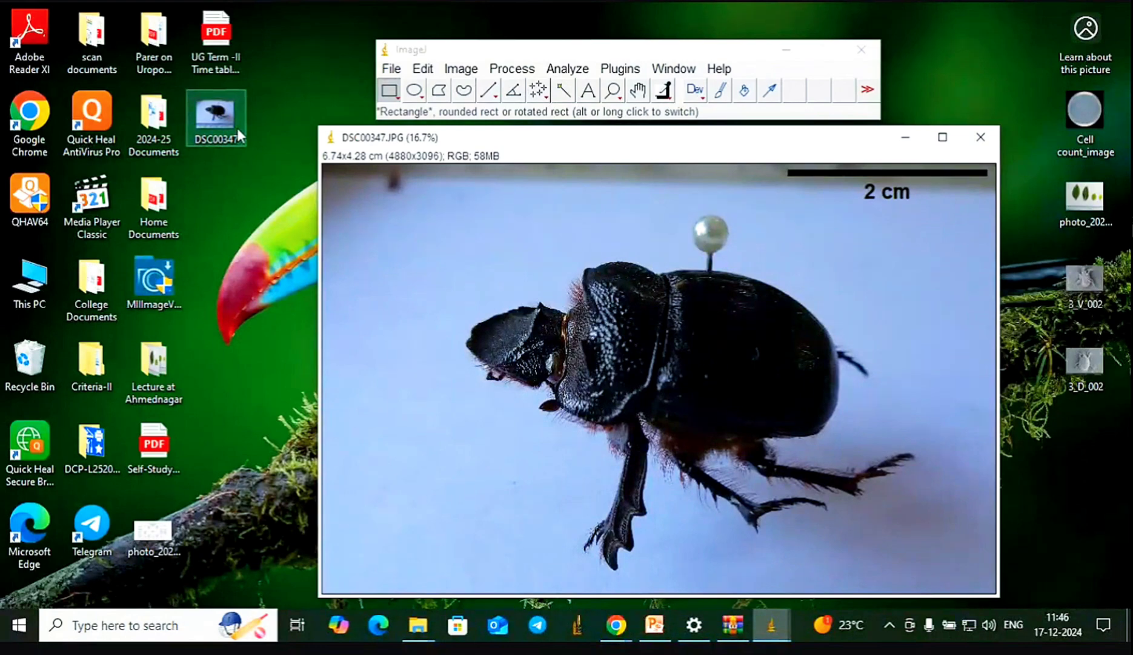
click(391, 69)
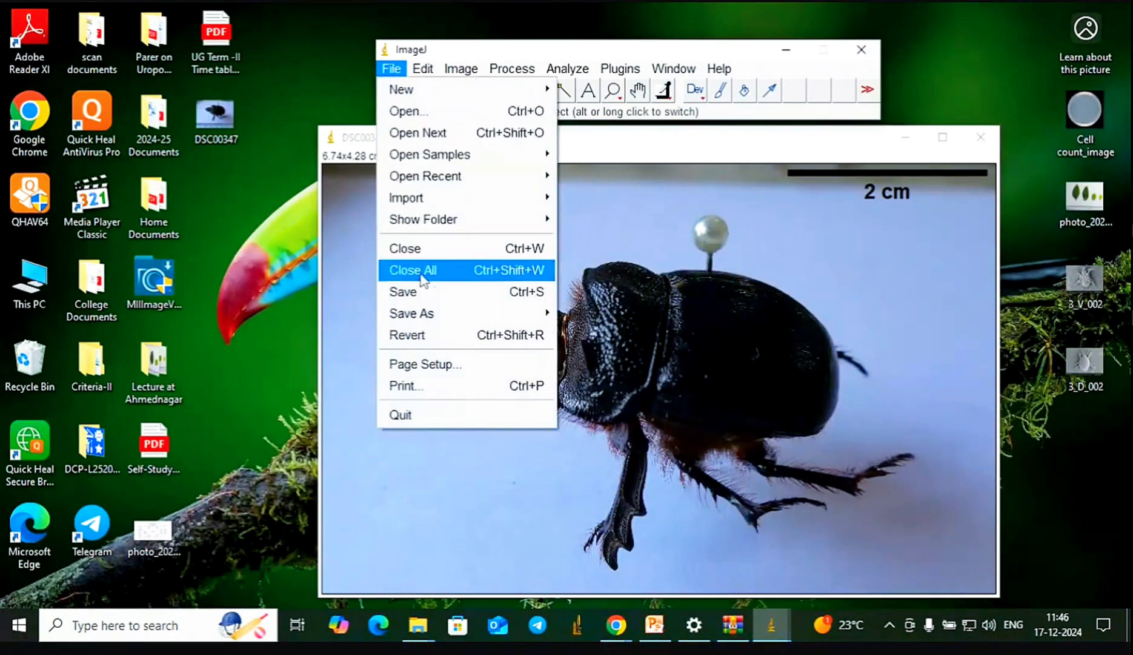
mouse_move(507, 322)
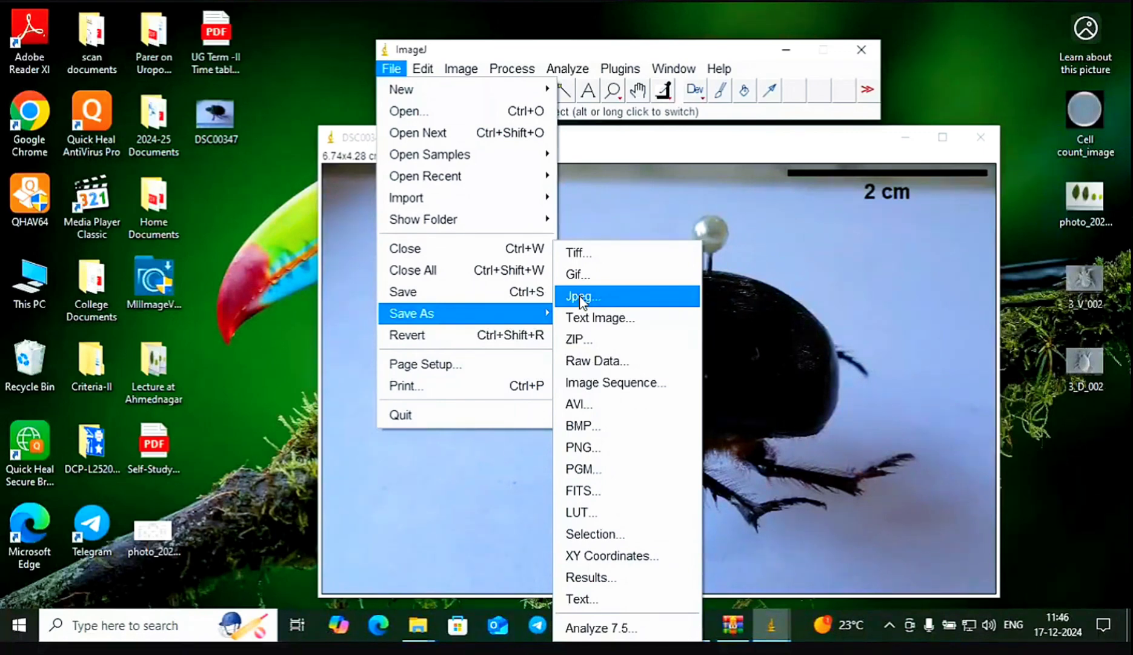
click(269, 286)
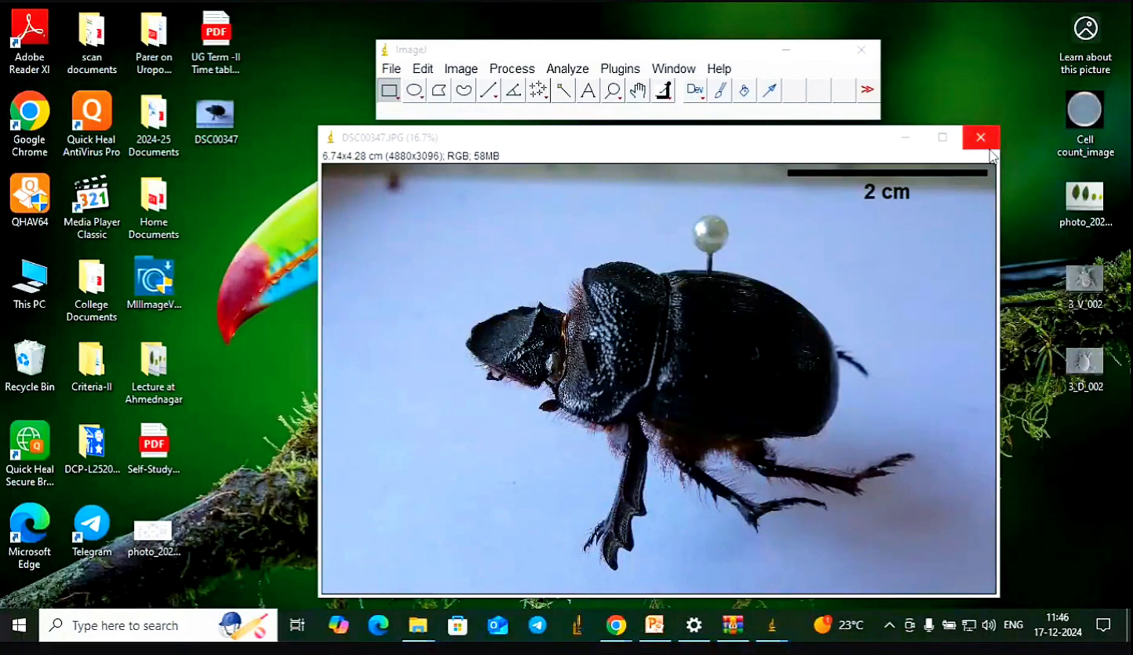
Switch to PowerPoint and review the slide on the procedure for a scale bar in ImageJ
click(655, 624)
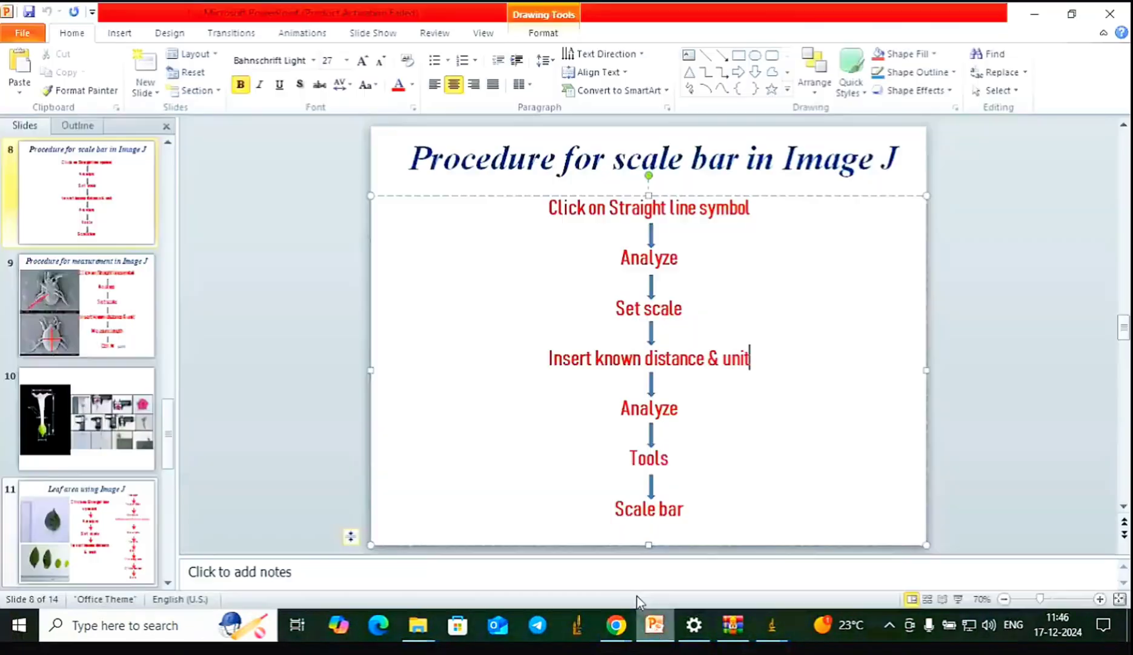
click(320, 322)
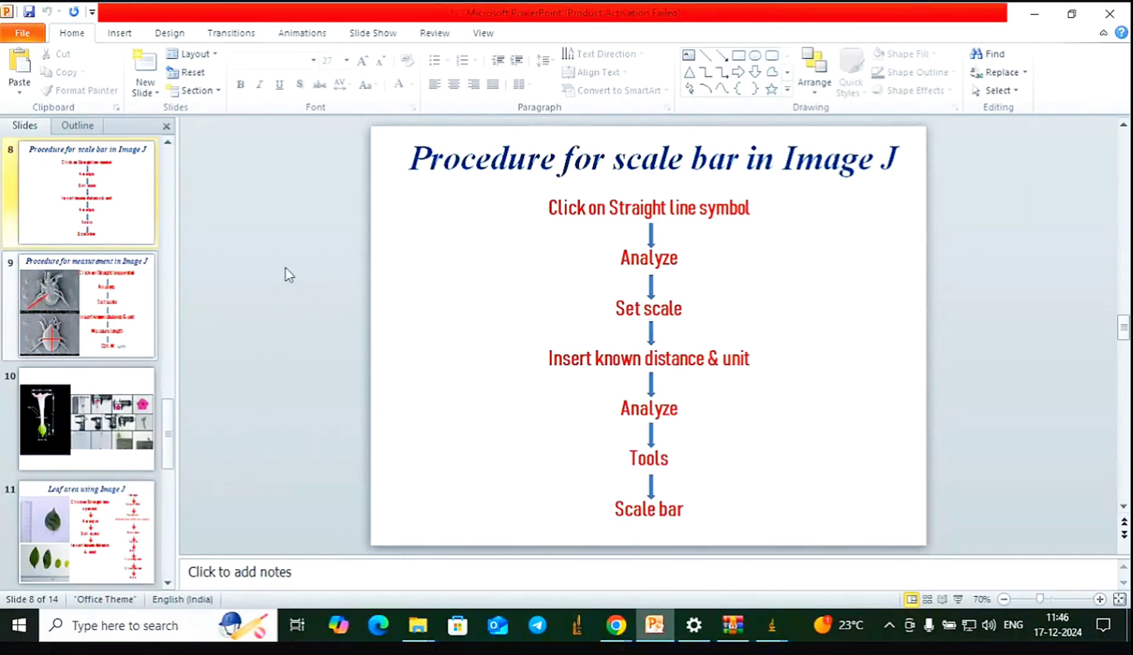
click(616, 625)
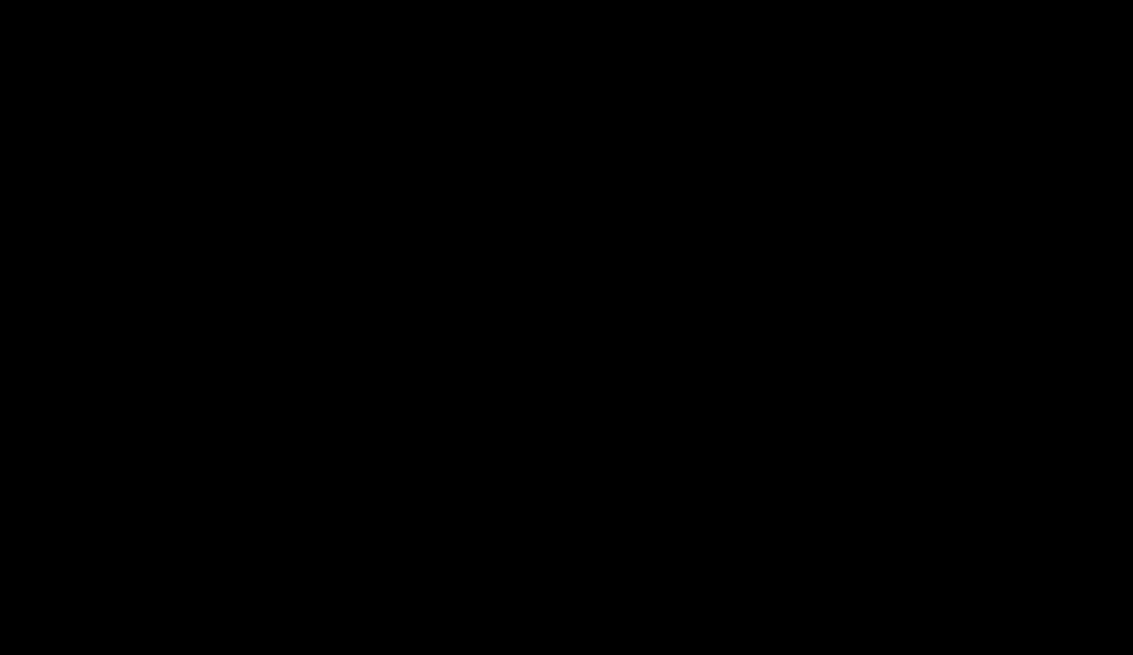
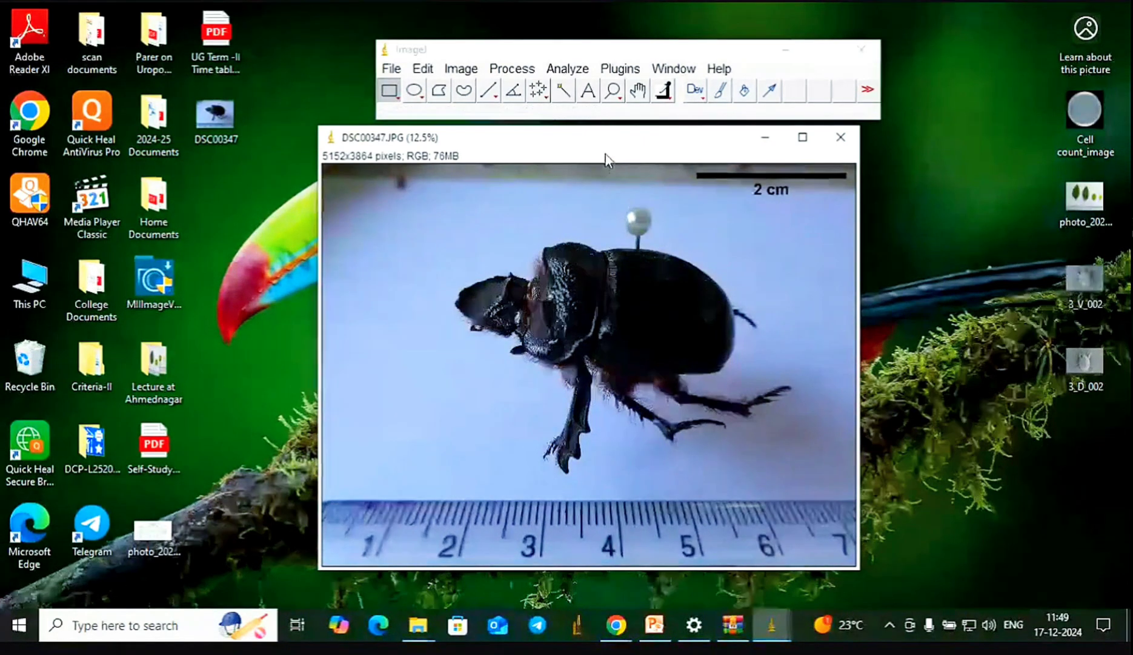
Close the beetle image DSC00347 and open the 3_D_002 image from the desktop in ImageJ
drag(606, 146, 650, 144)
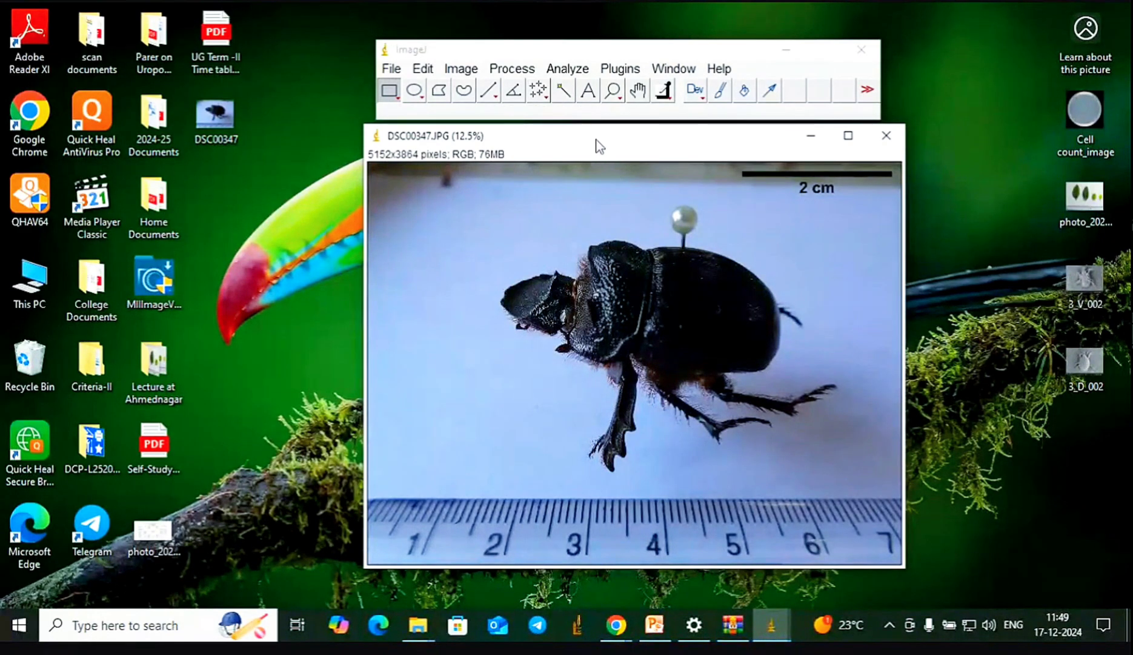
drag(596, 139, 580, 140)
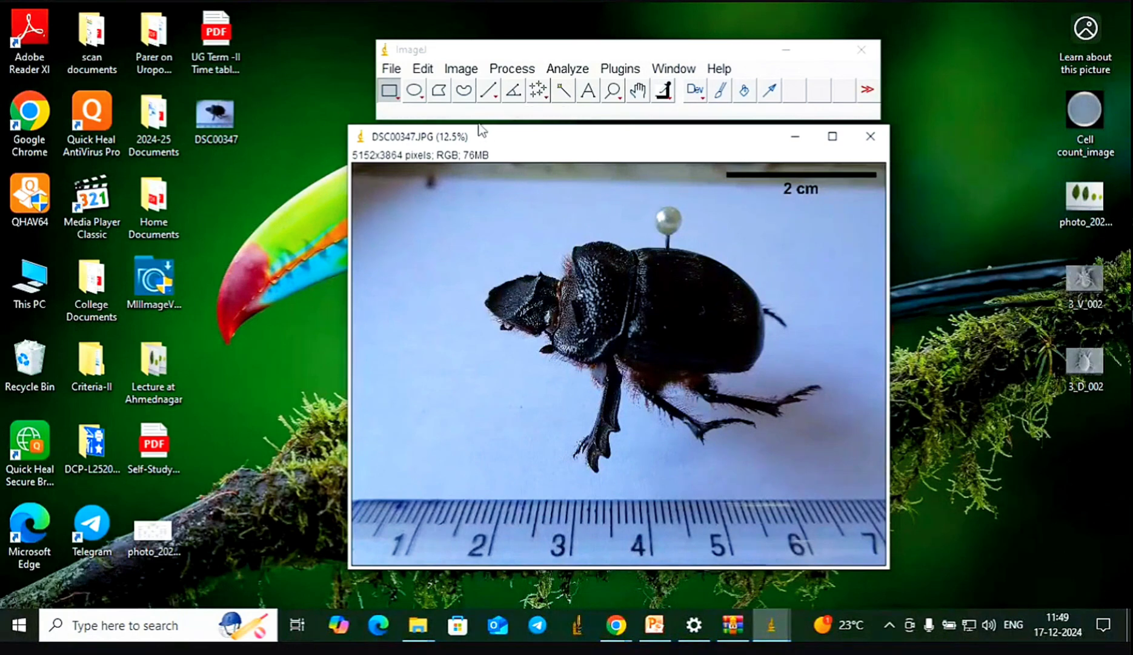
click(488, 89)
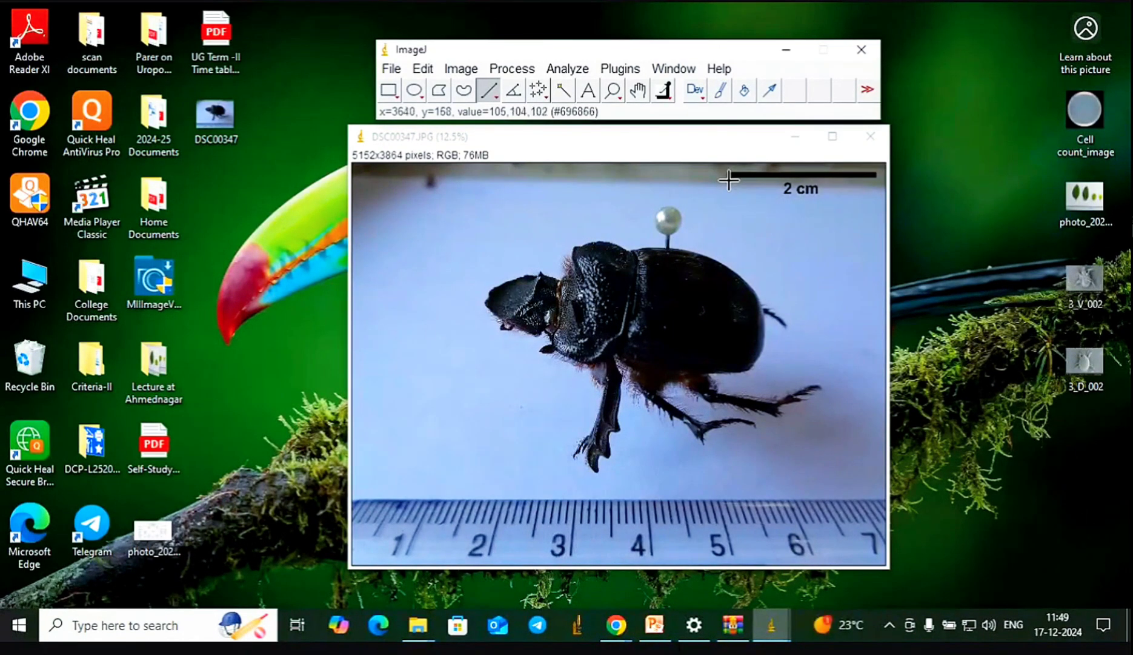
click(872, 137)
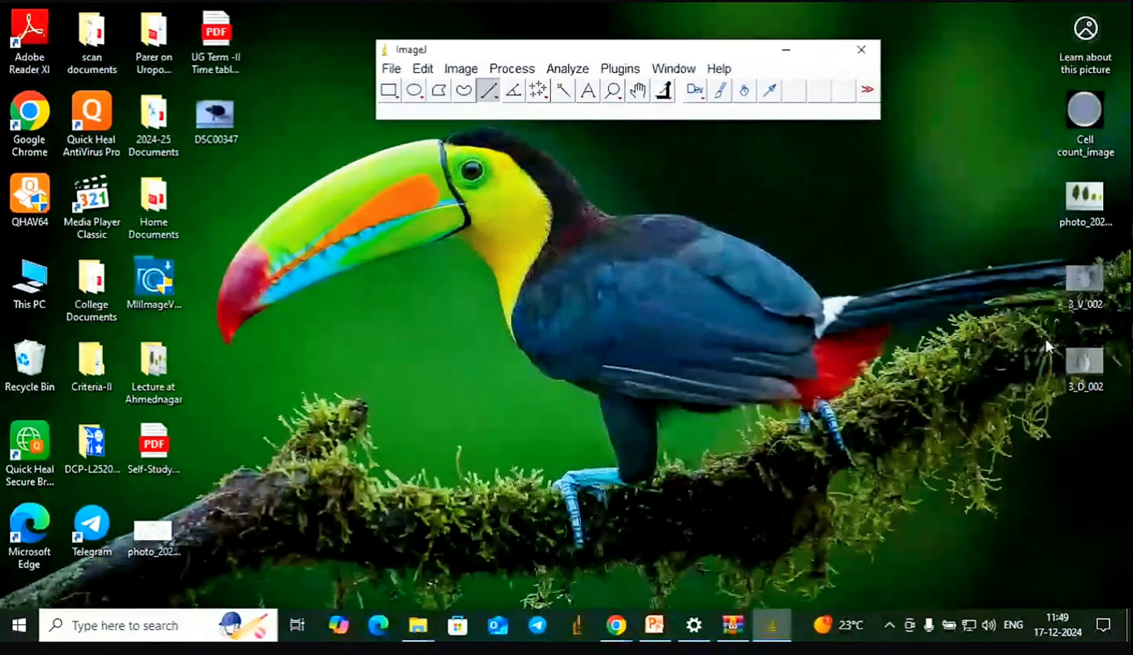
drag(1076, 353, 432, 116)
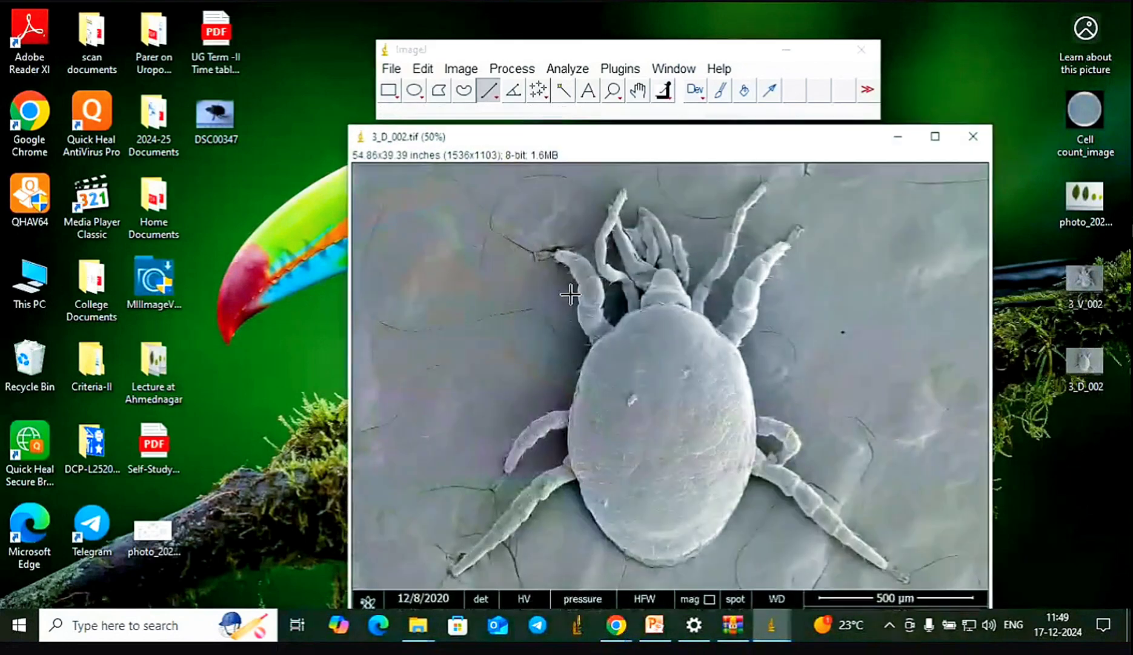
Arrange the windows to expose the 500 µm scale bar and draw a straight line about 370 pixels long along it
drag(683, 143, 632, 138)
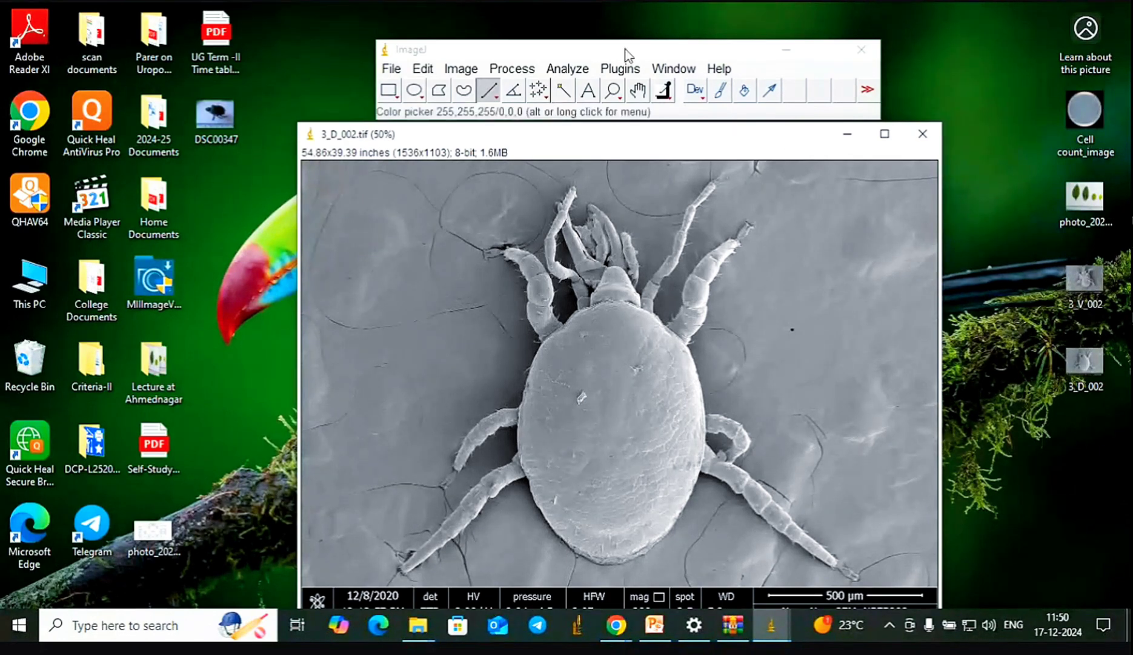
drag(624, 50, 619, 24)
click(624, 138)
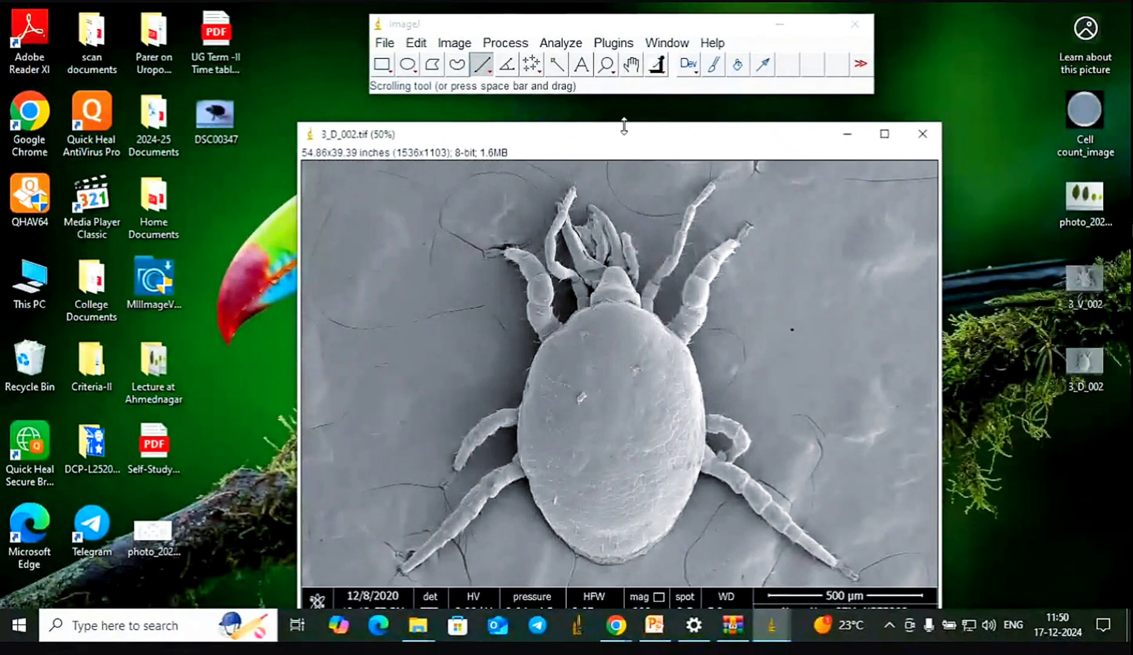
click(747, 114)
click(484, 65)
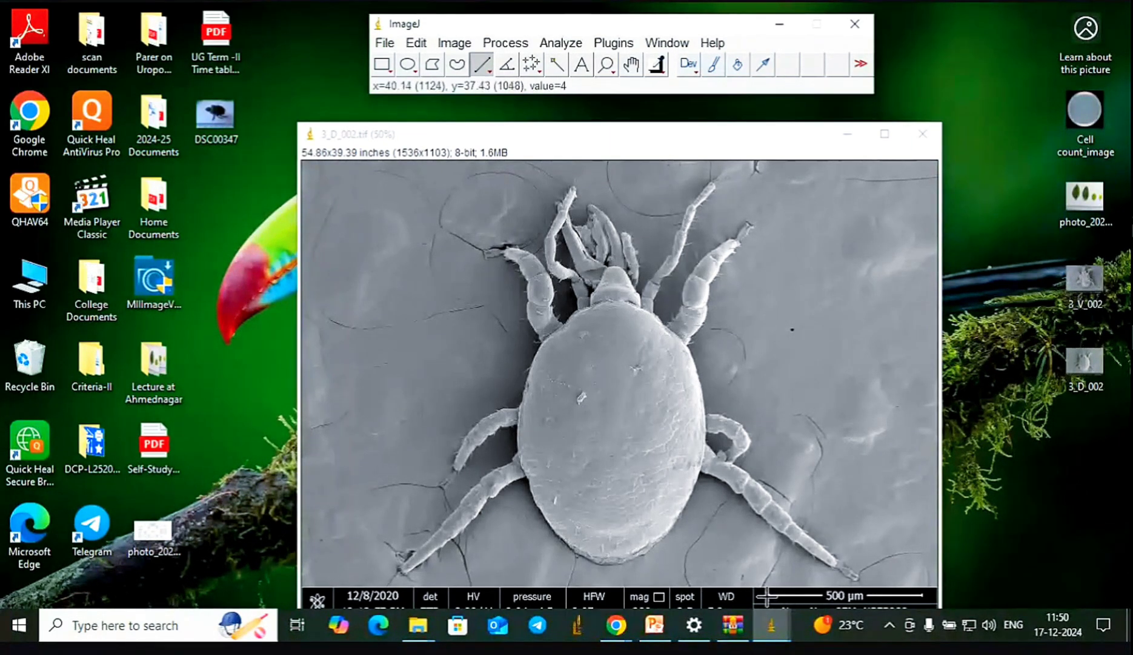
click(767, 597)
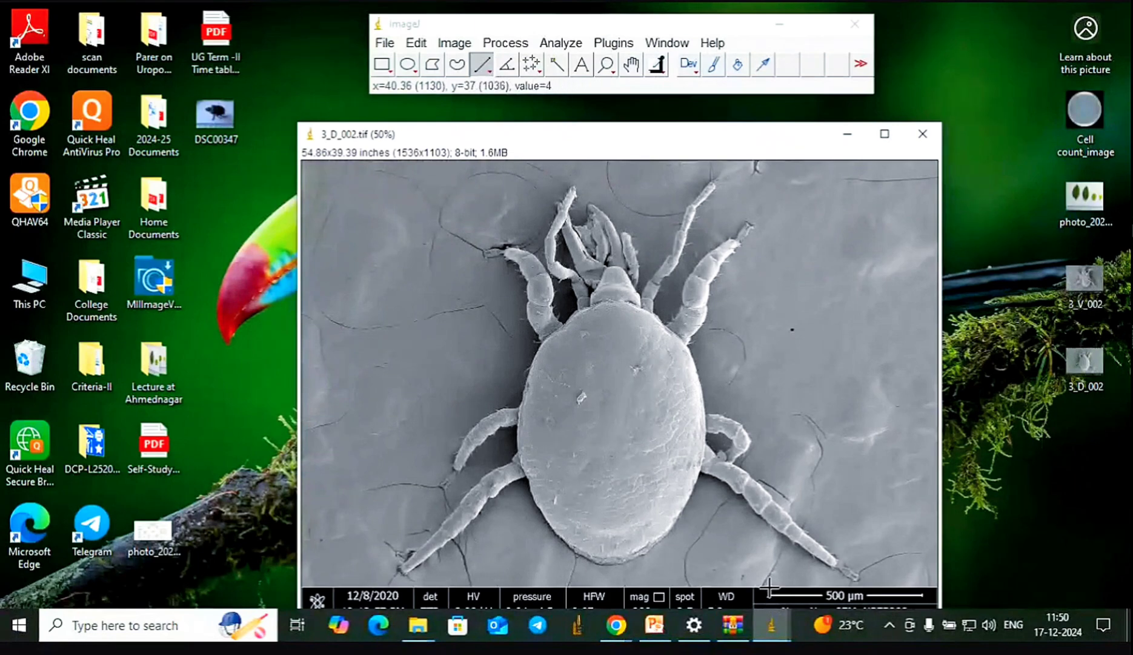
drag(633, 146, 631, 106)
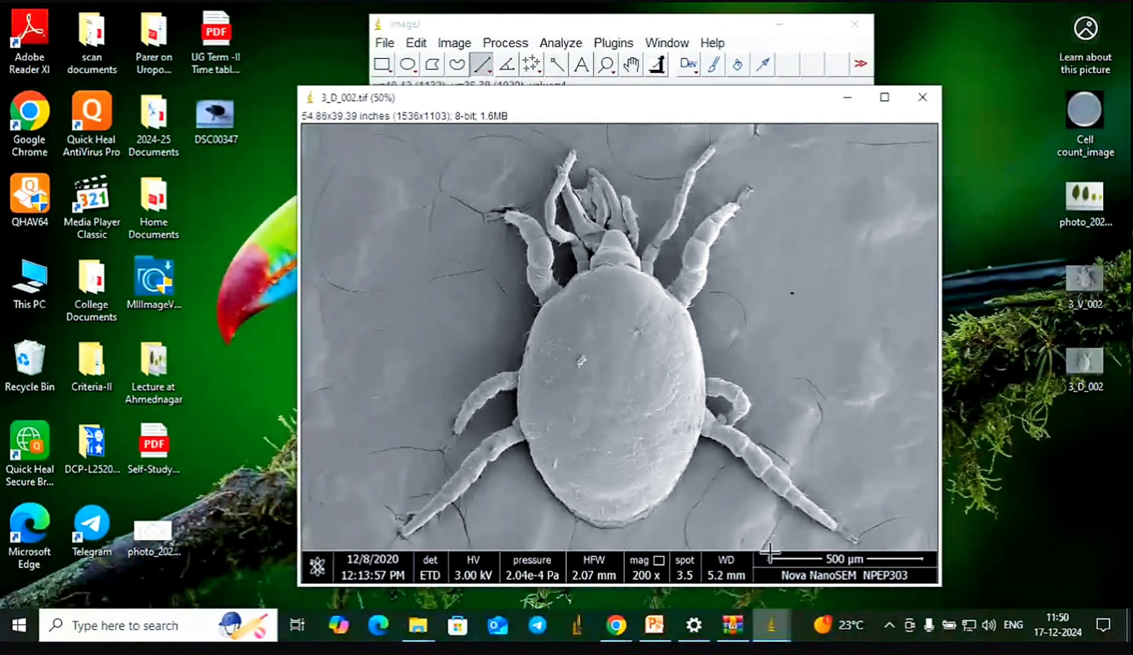
drag(791, 553, 924, 553)
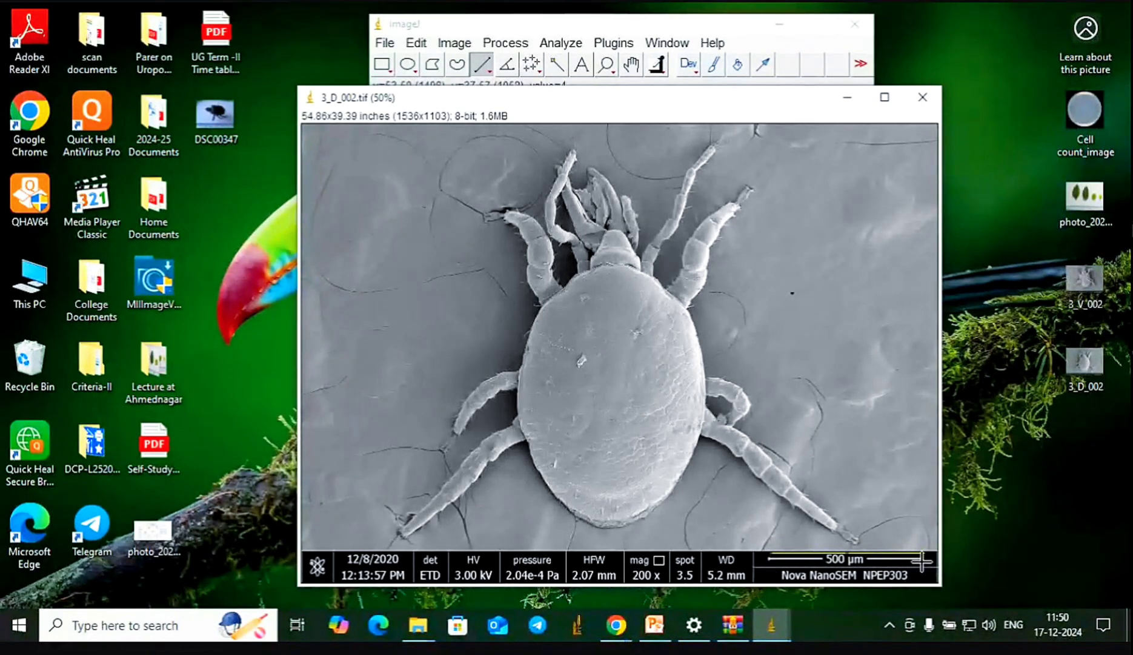
mouse_move(644, 107)
mouse_down()
mouse_move(644, 153)
mouse_move(642, 129)
mouse_up()
Start setting the scale from the drawn line and enter a known distance of 500
click(563, 43)
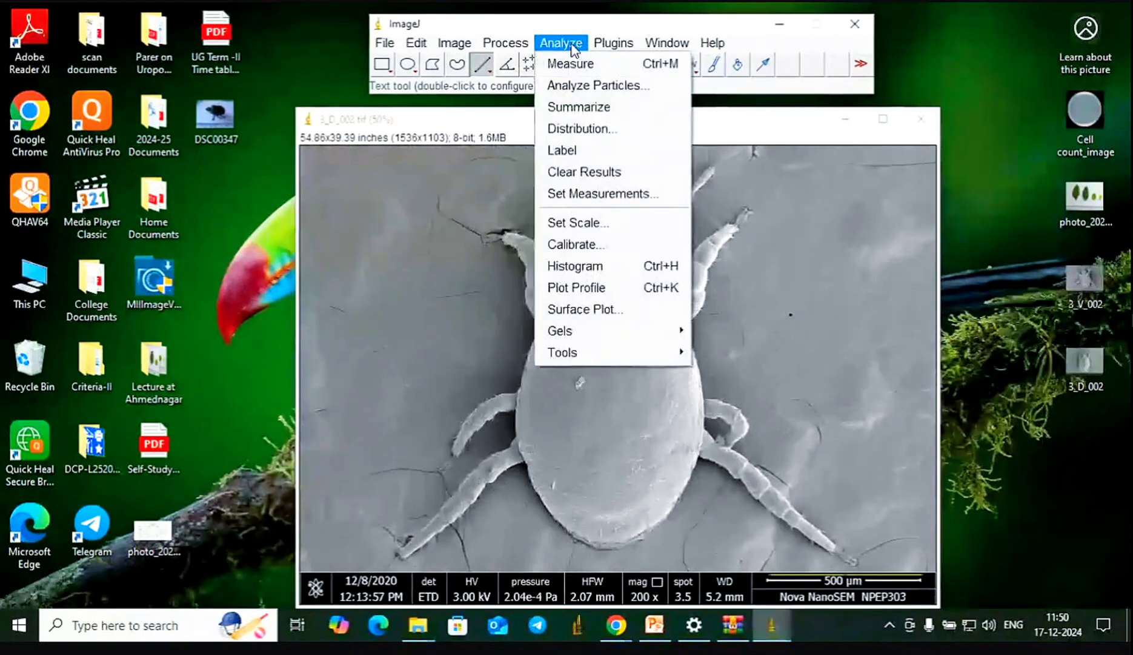
click(590, 222)
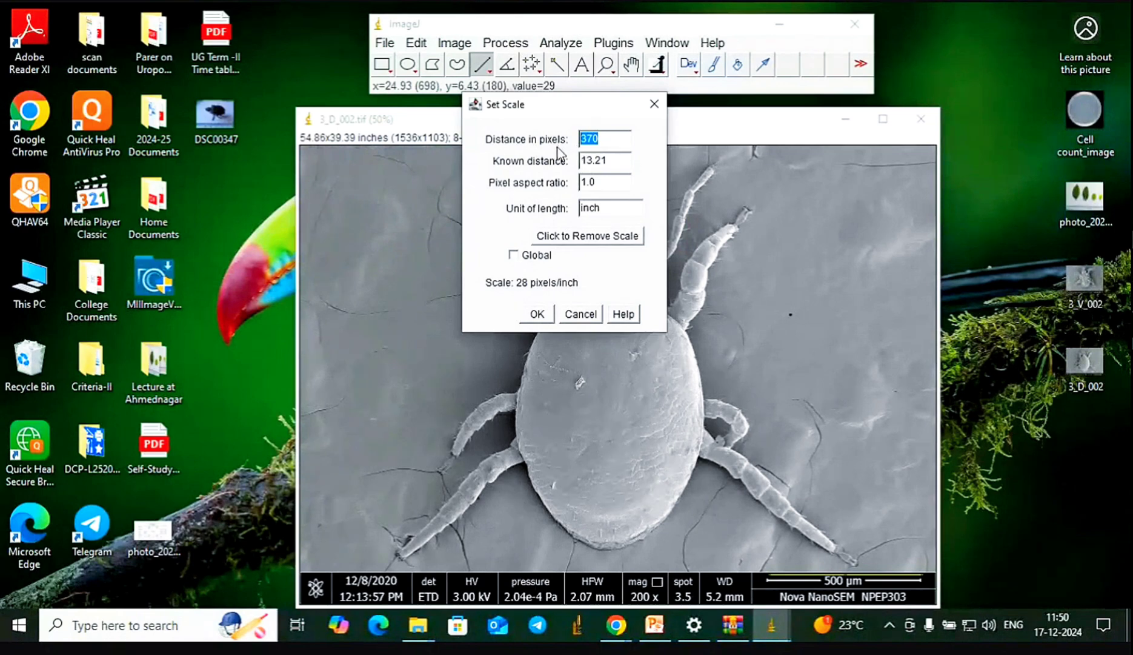
click(617, 160)
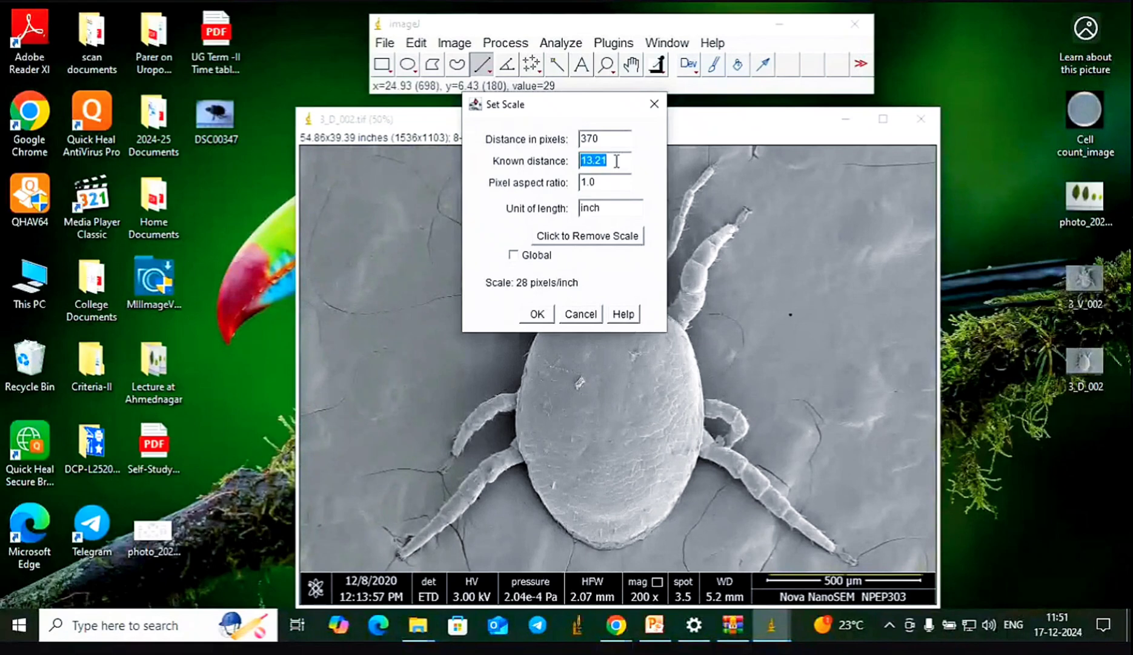
text(500)
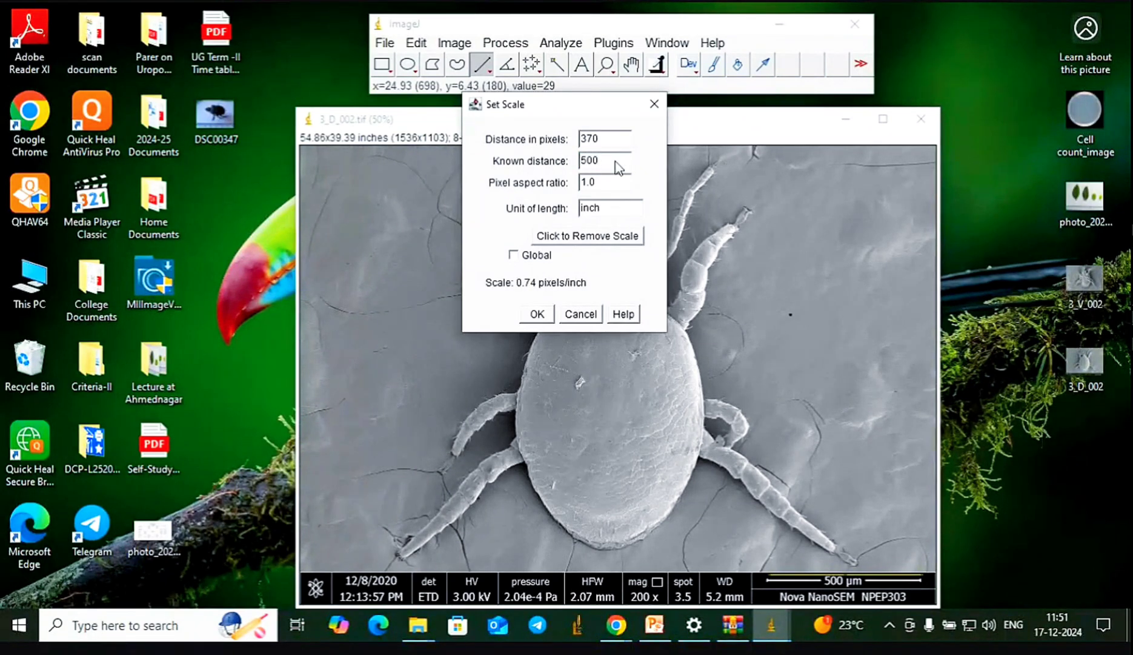
Select the unit of length for replacement and copy the µm symbol from the measurement procedure slide in PowerPoint
double_click(607, 211)
click(654, 625)
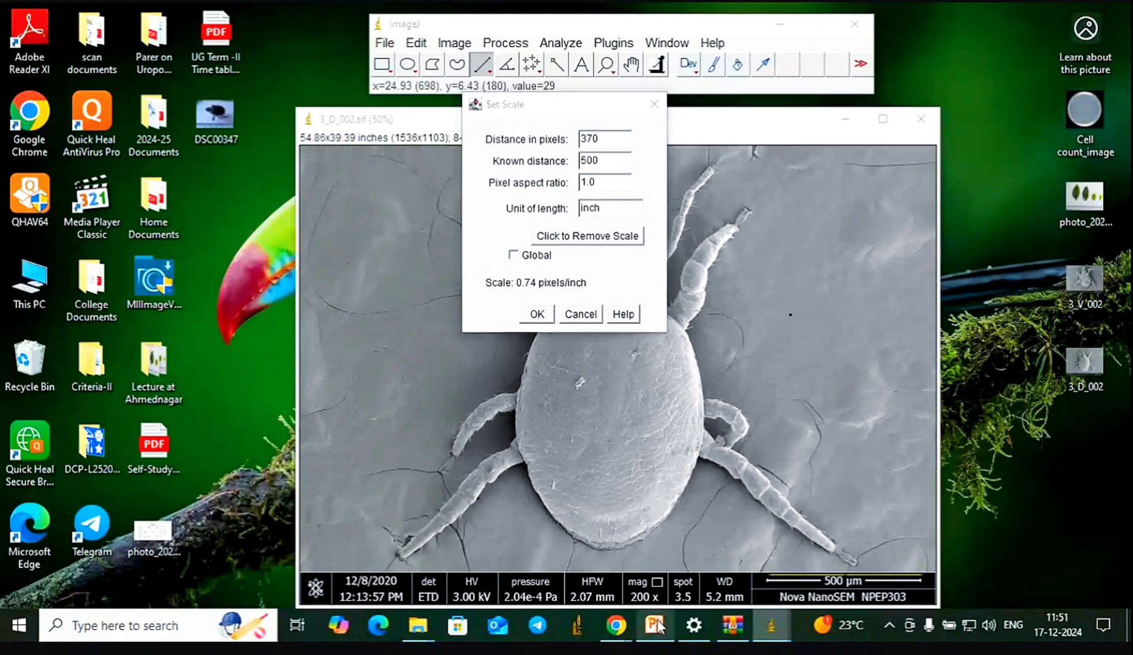
drag(823, 507, 782, 508)
key(ctrl+c)
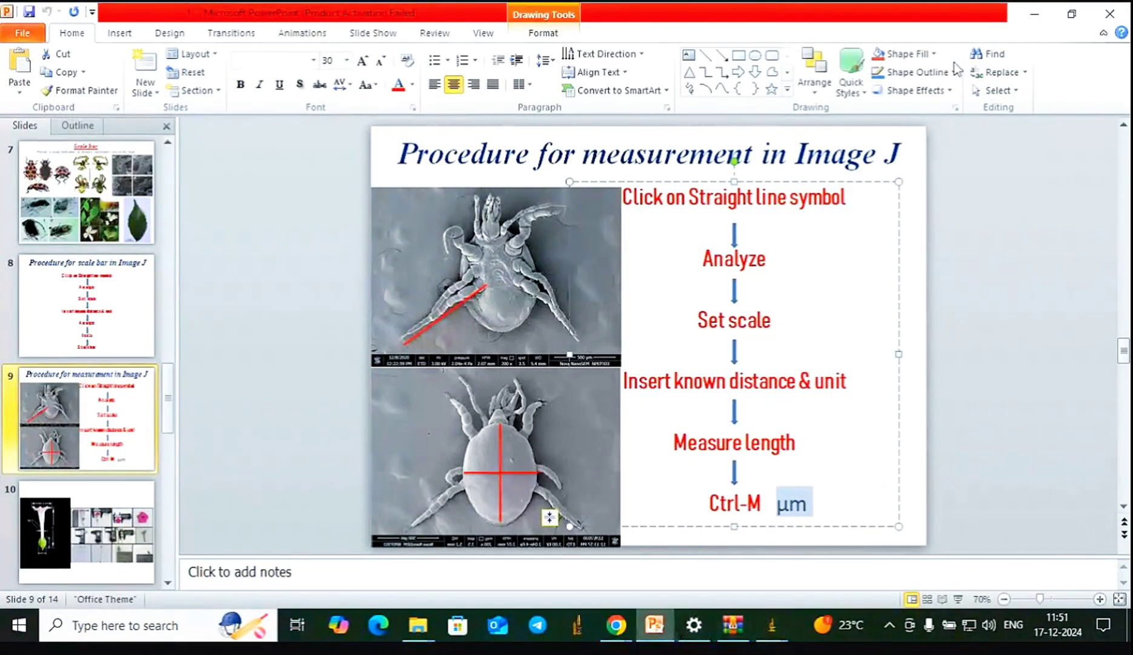
Return to ImageJ, set the unit of length to the copied µm symbol and apply the scale to the 3_D_002 image
click(1033, 15)
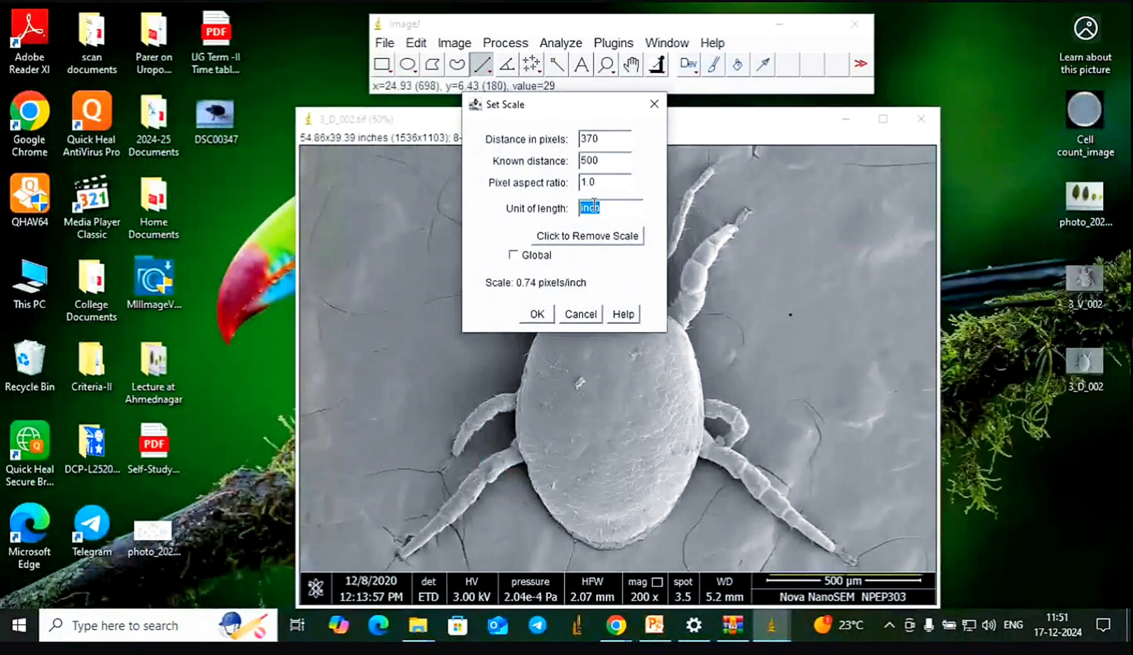
key(ctrl+v)
drag(580, 115, 207, 164)
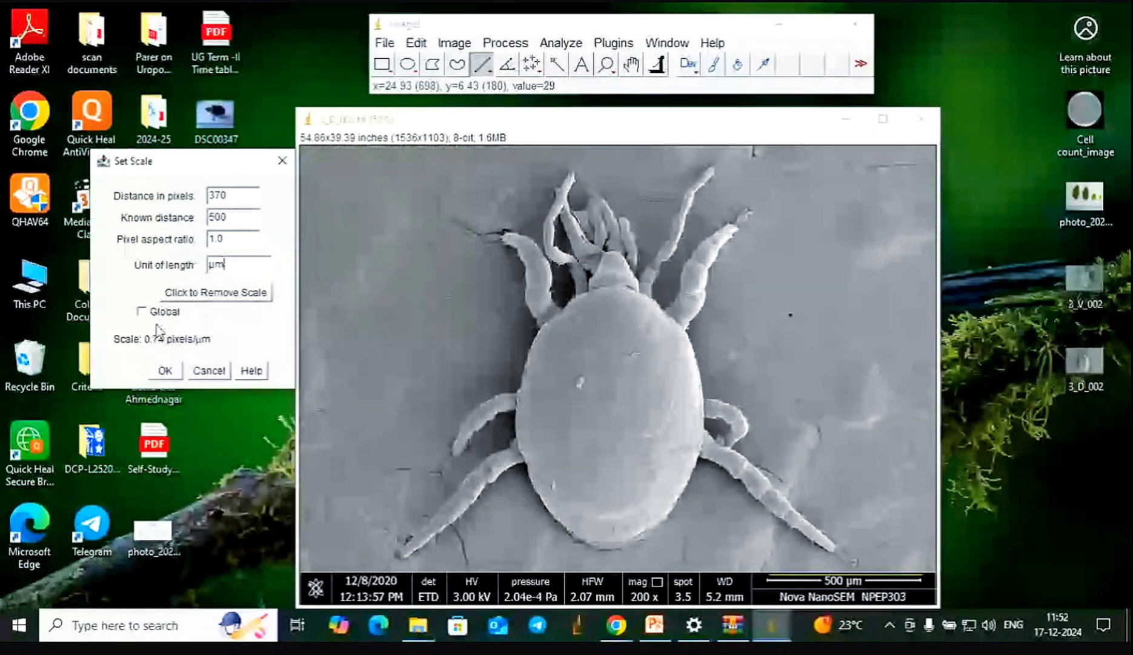
click(165, 370)
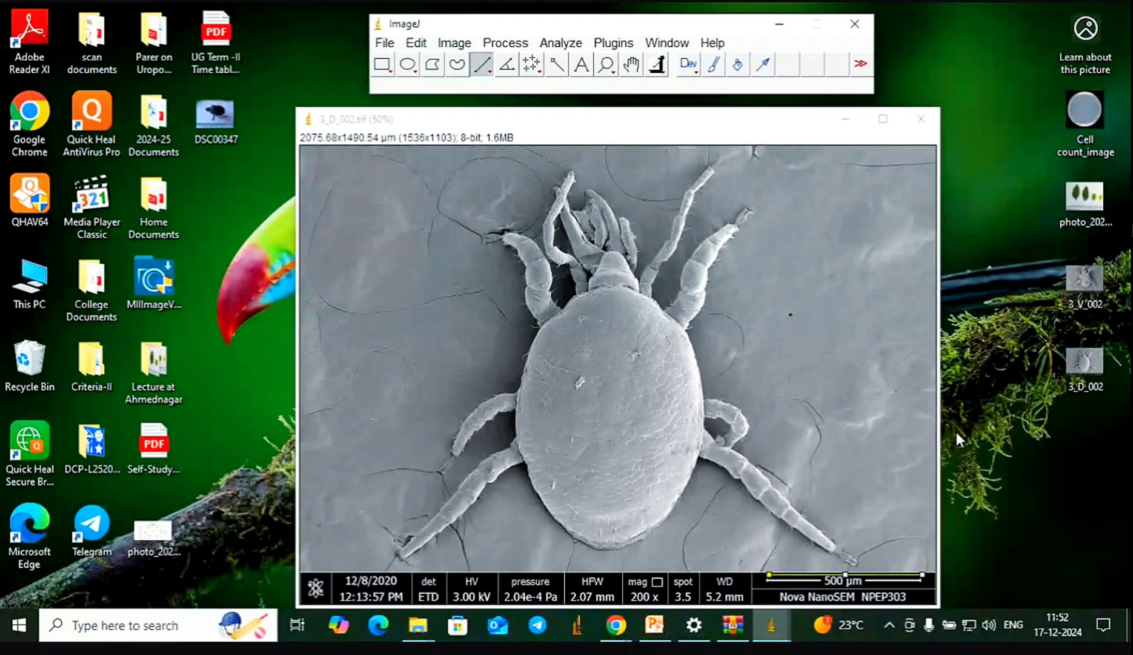
Measure the line on the 500 µm scale bar and place the Results table and the image side by side
key(ctrl+m)
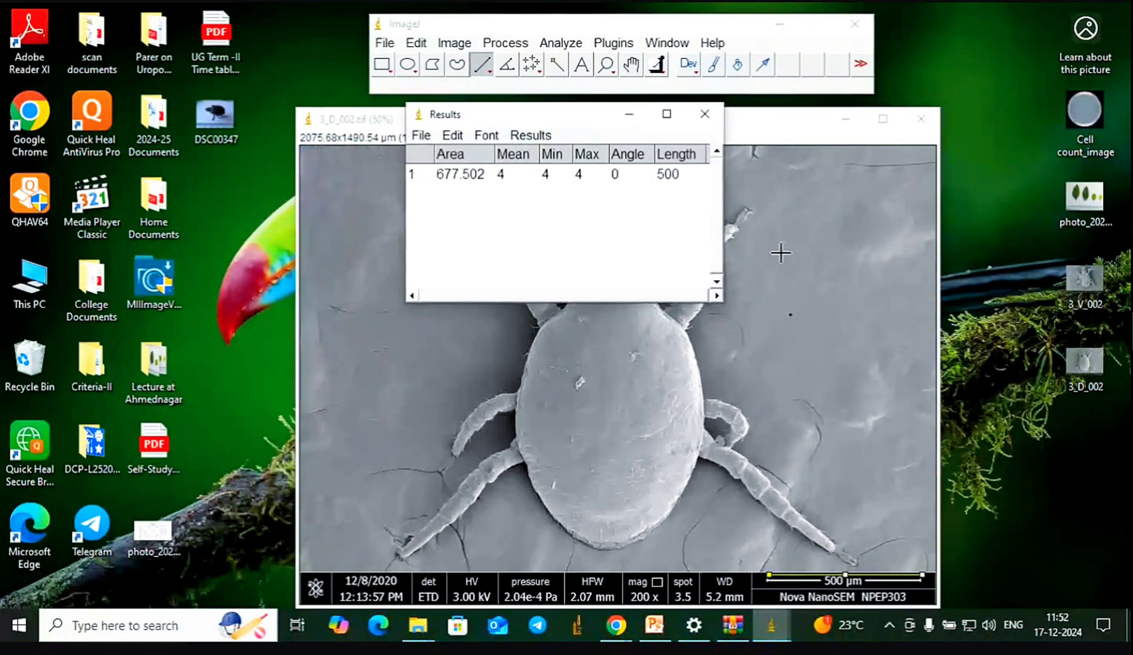
drag(566, 115, 185, 153)
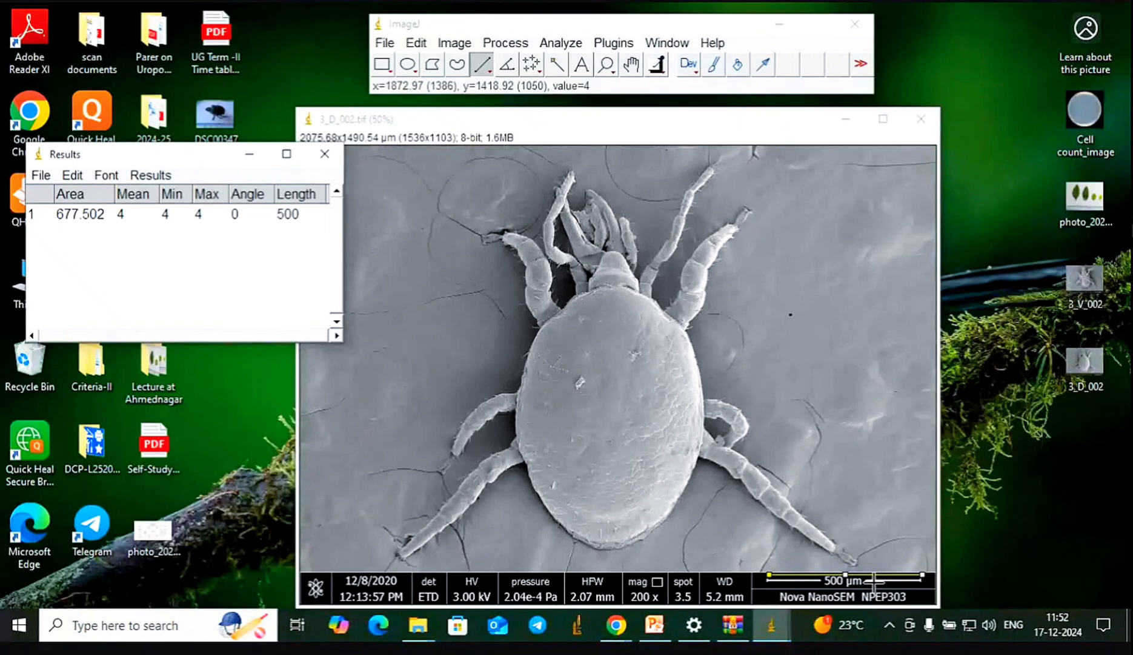
drag(683, 128, 757, 121)
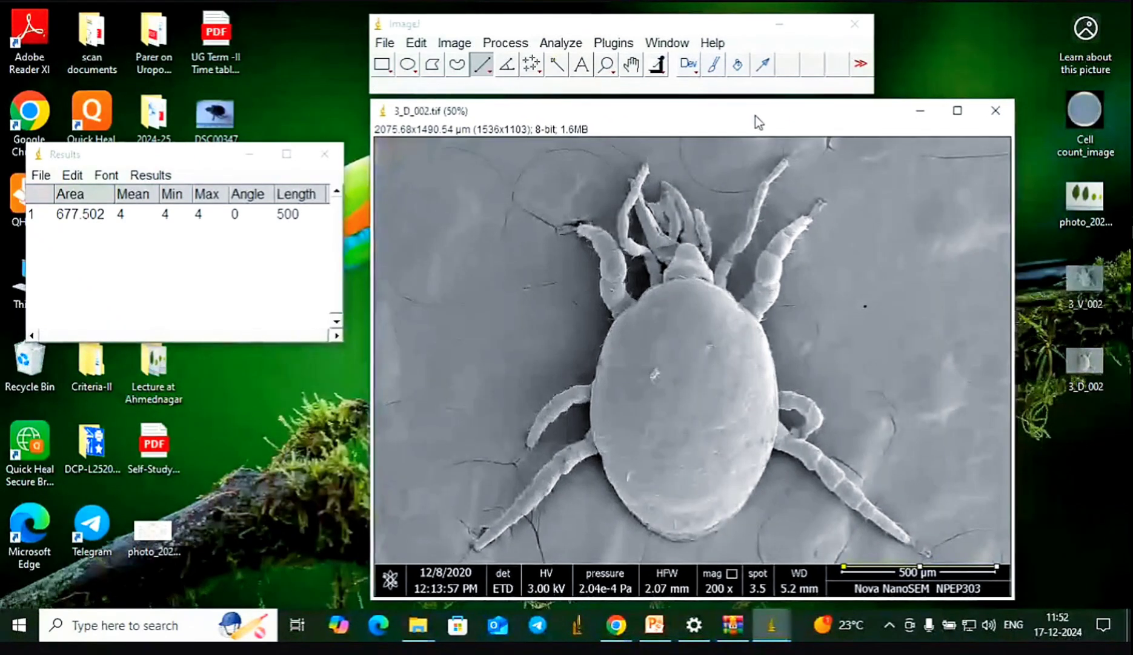
drag(177, 155, 206, 152)
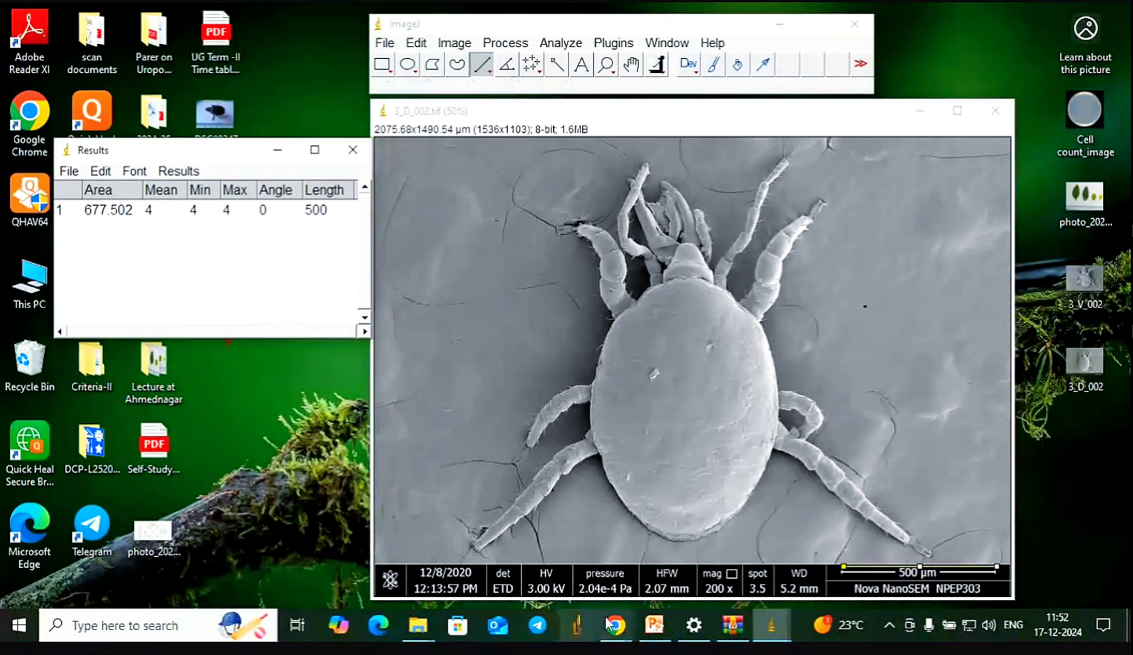
mouse_move(608, 625)
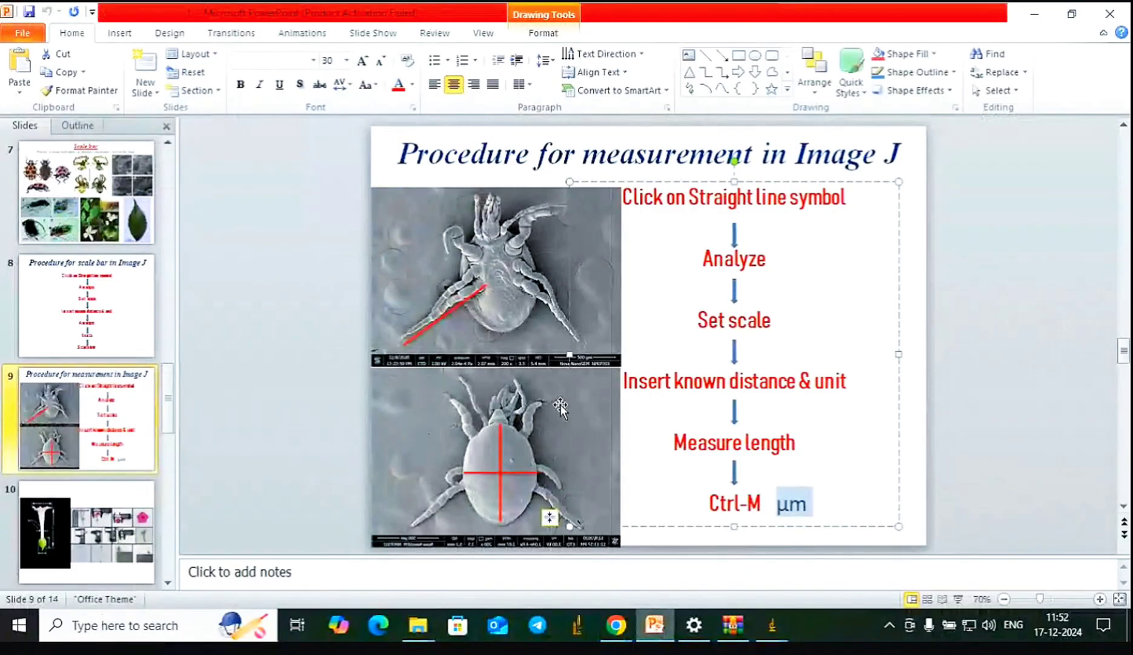
click(615, 624)
click(1038, 11)
click(1039, 11)
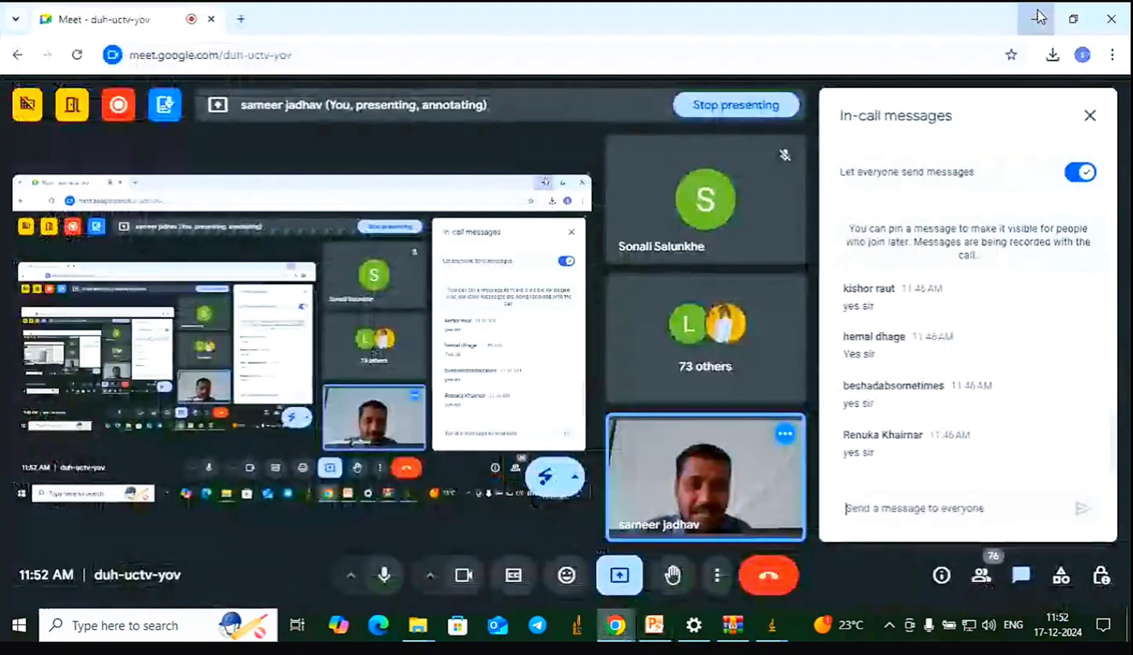
click(1039, 11)
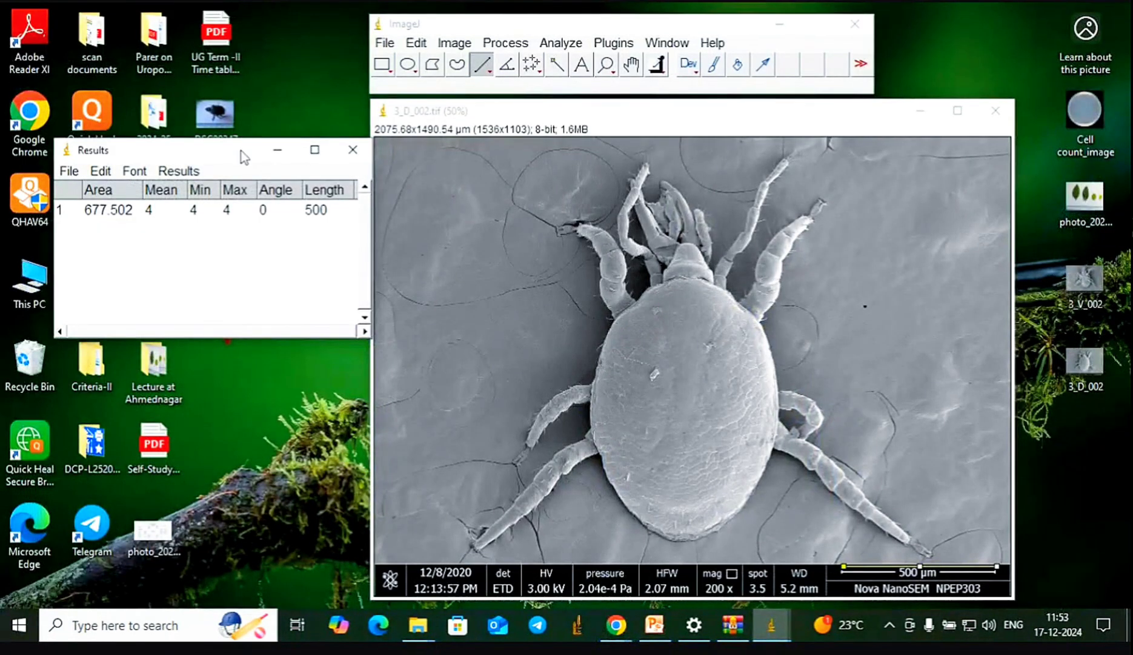
Draw a line about 846 µm long down the middle of the mite's oval body, measure it and bring the Length column into view
drag(240, 148, 233, 137)
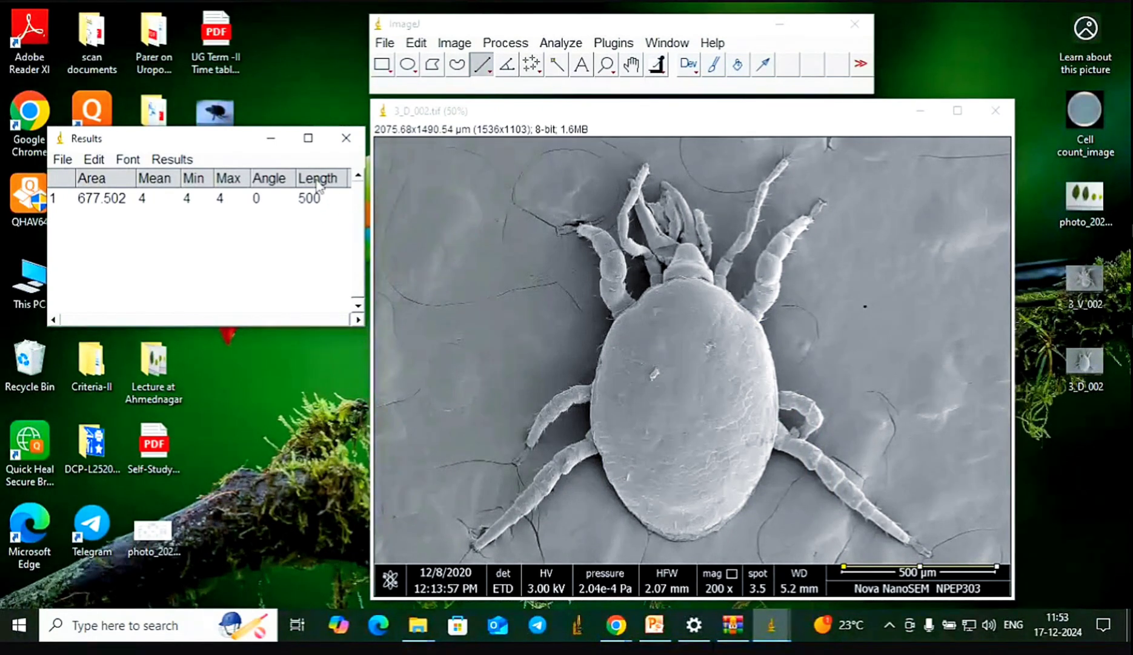
click(1064, 439)
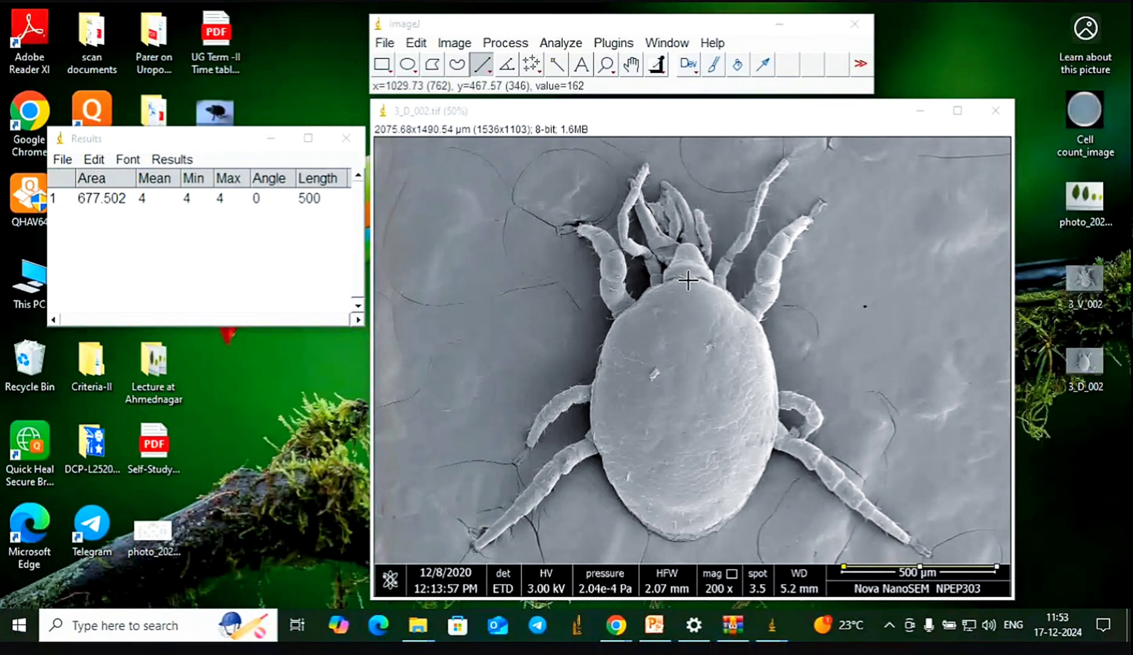
drag(687, 280, 684, 538)
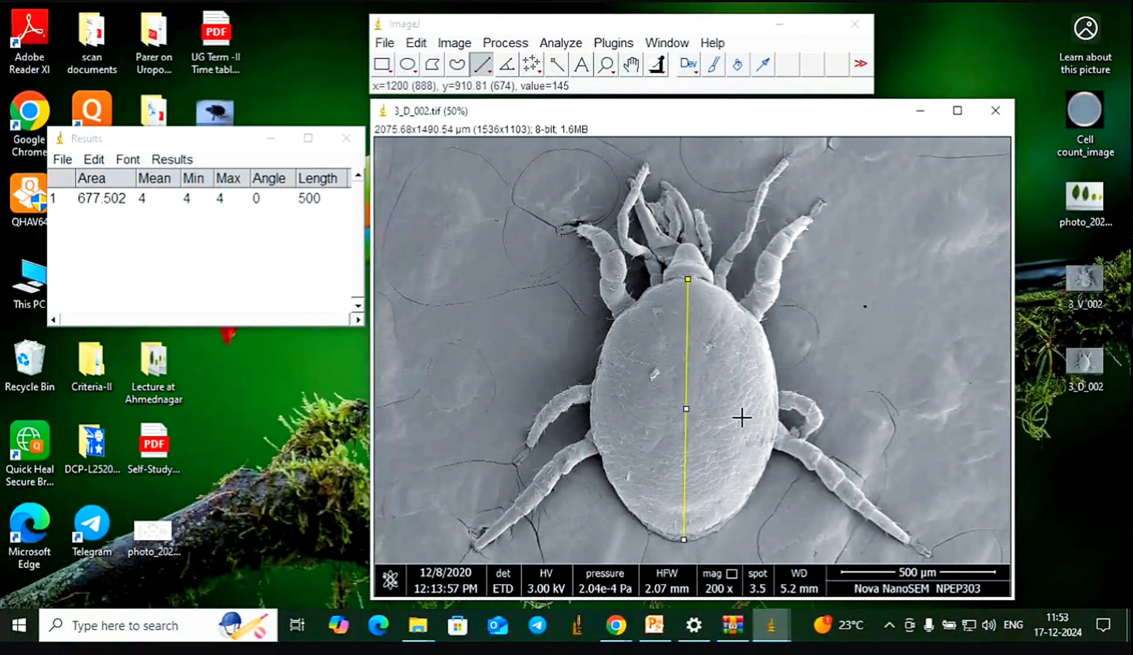
key(ctrl+m)
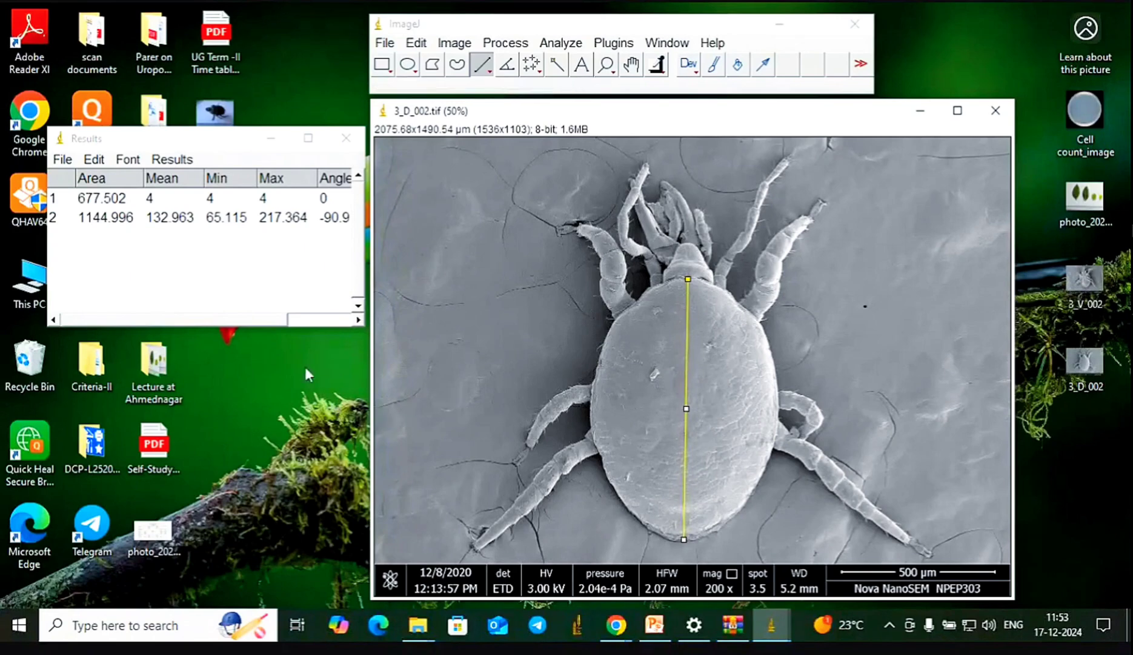
click(242, 320)
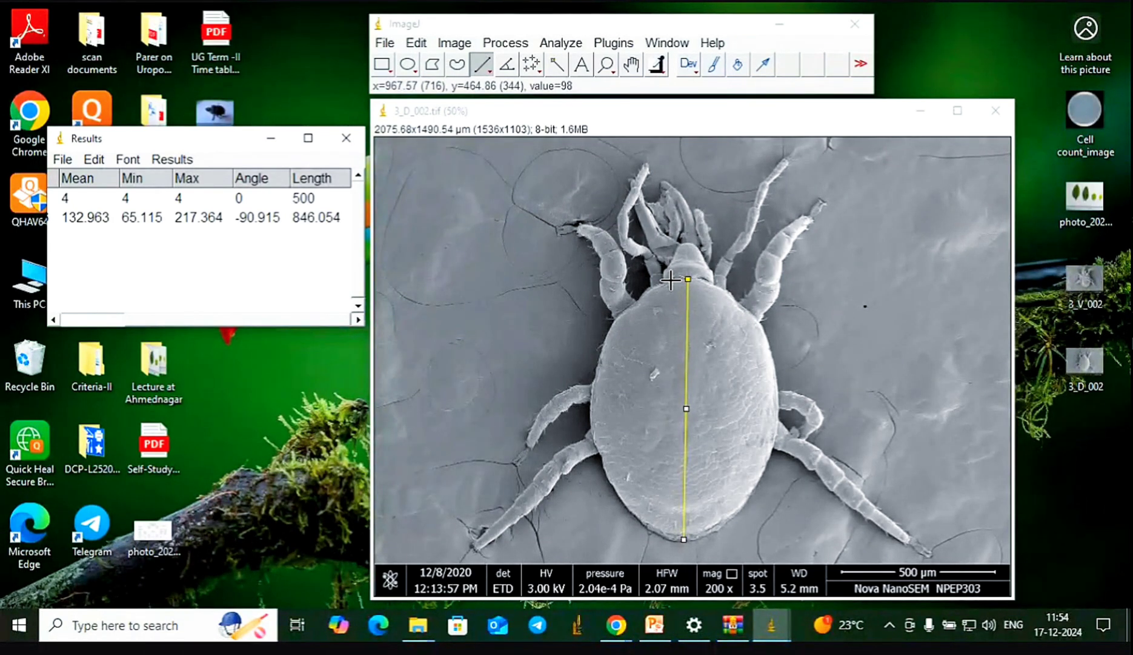
Draw and measure a line about 603 µm long across the body's width and one about 108 µm long down the small cone above the body
drag(591, 395, 776, 397)
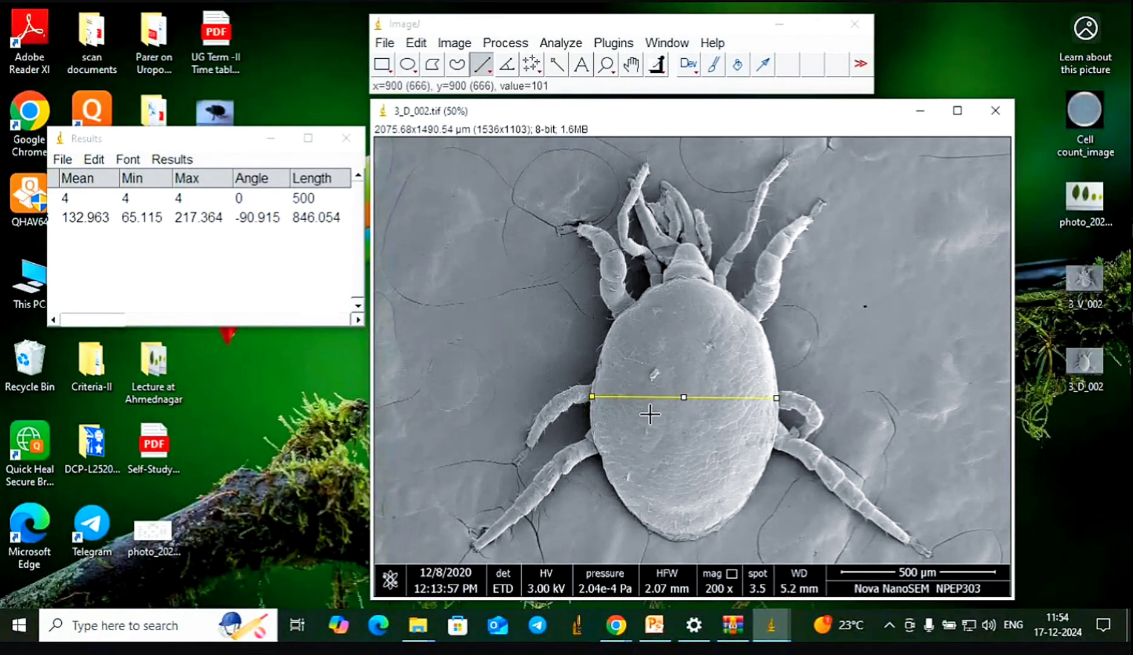
key(ctrl+m)
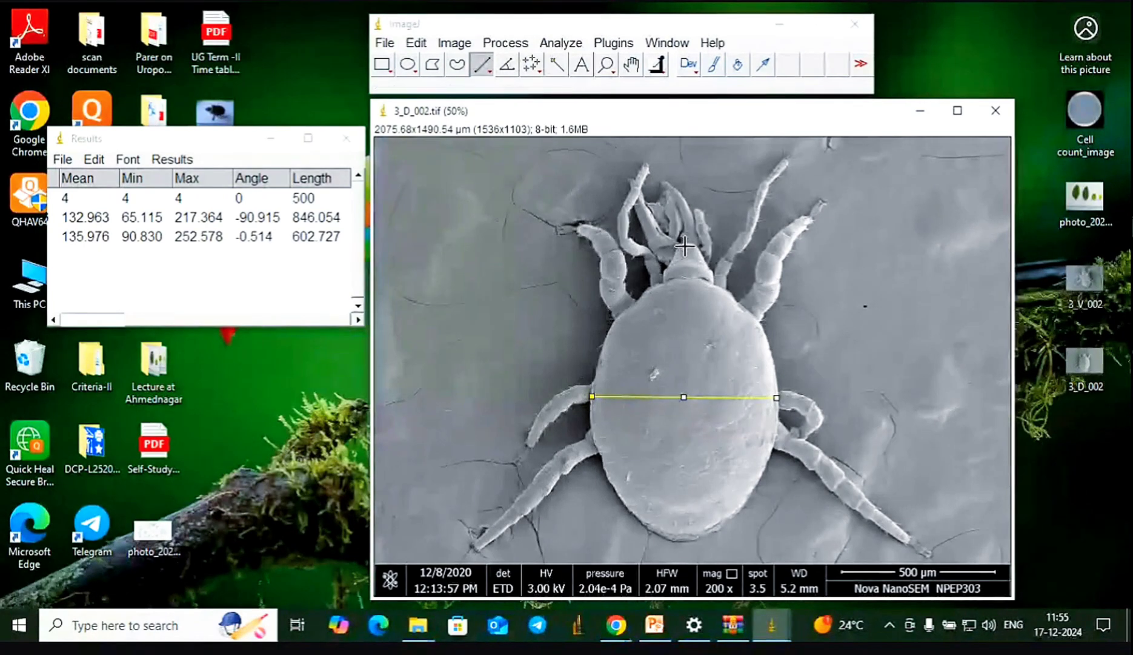
drag(688, 244, 689, 279)
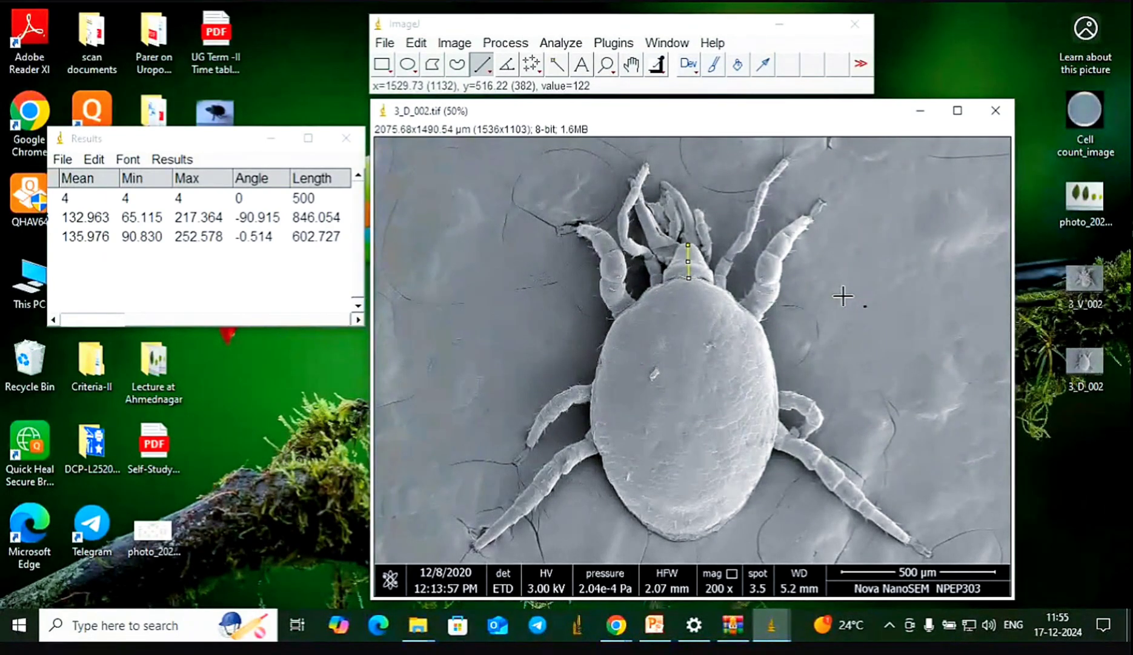
key(ctrl+m)
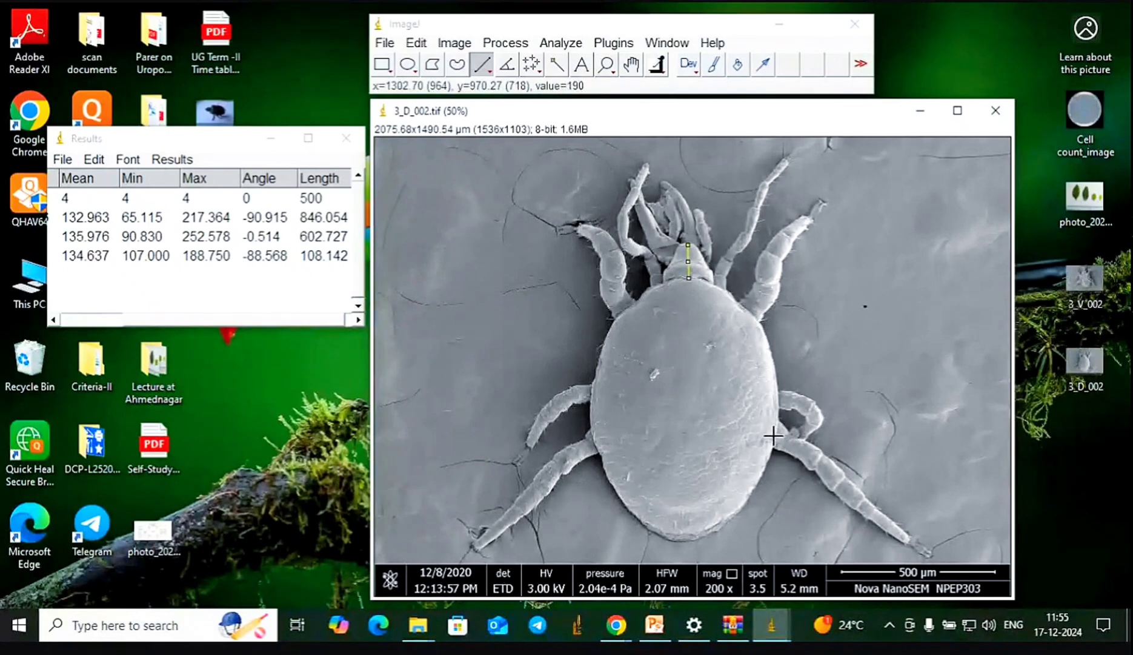
Draw a straight line about 642 µm long from the body's edge to the tip of the lower right leg and measure it
drag(774, 436, 925, 549)
drag(930, 554, 930, 554)
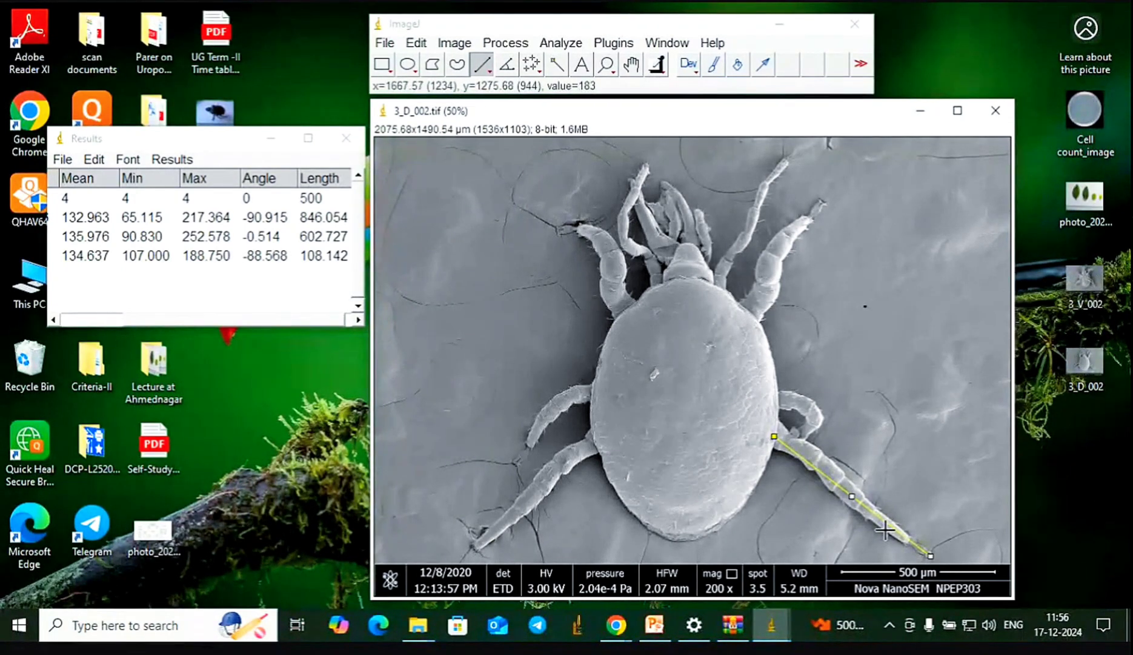
key(ctrl+m)
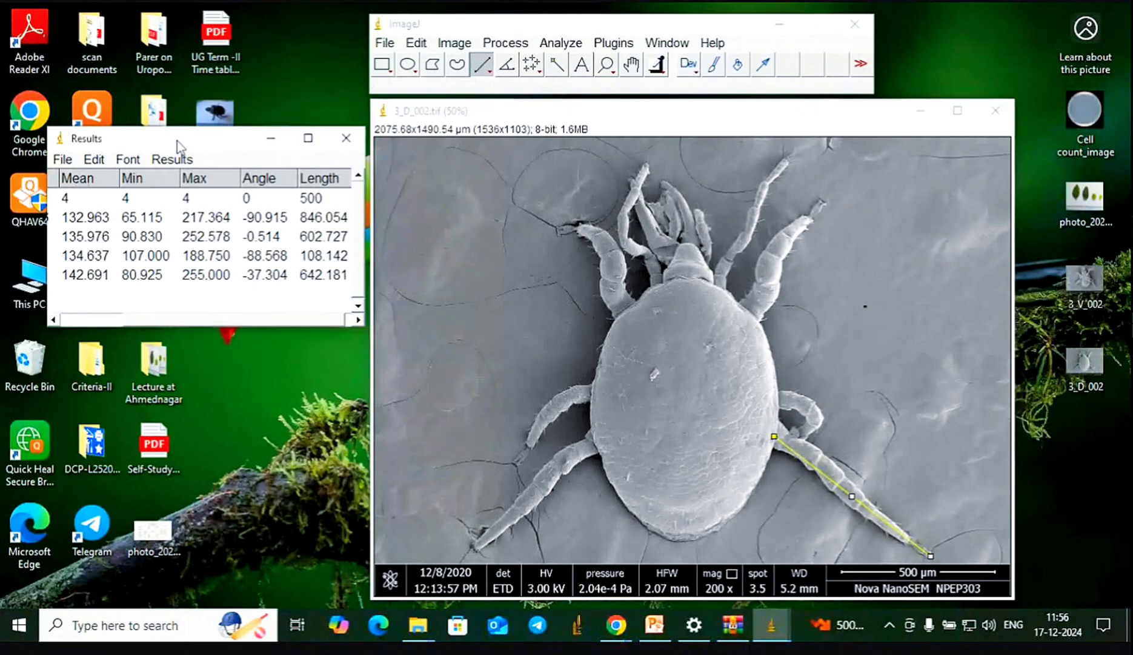
Rearrange the Results table and the mite image so that both the Length column and the whole image are uncovered
drag(177, 141, 135, 172)
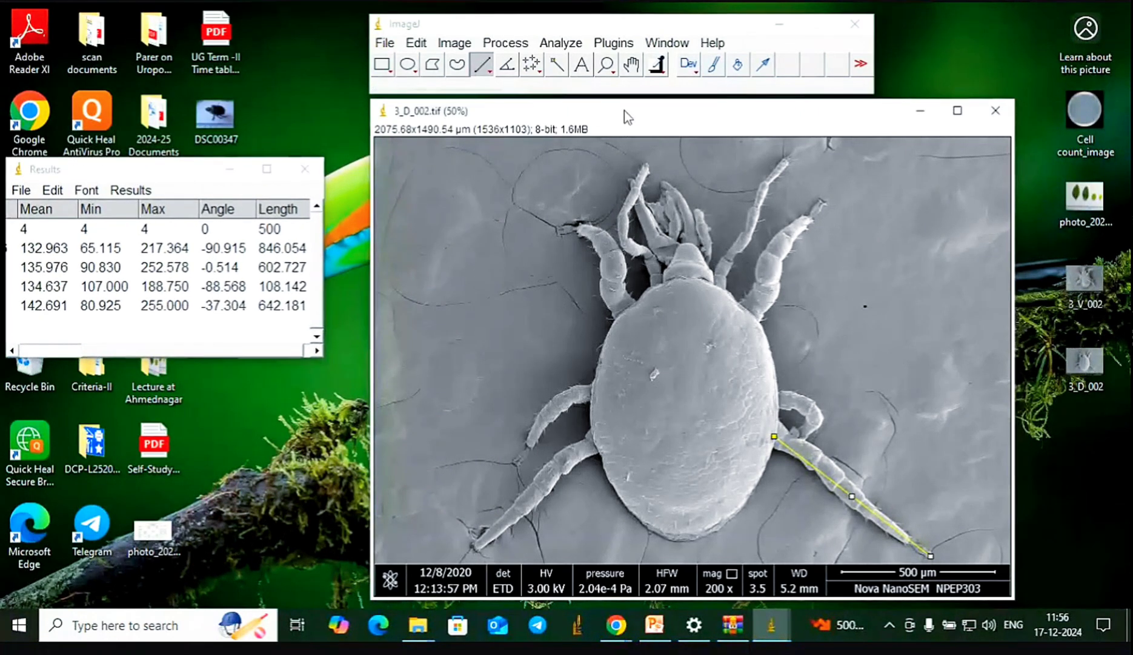
drag(625, 111, 518, 124)
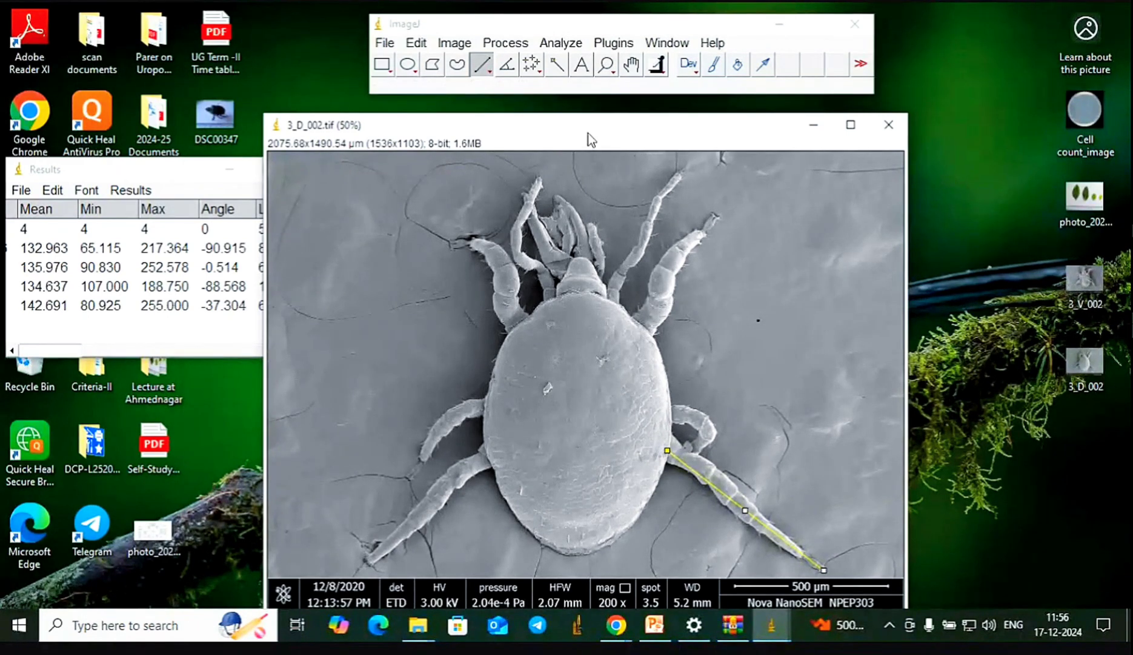
drag(588, 132, 617, 116)
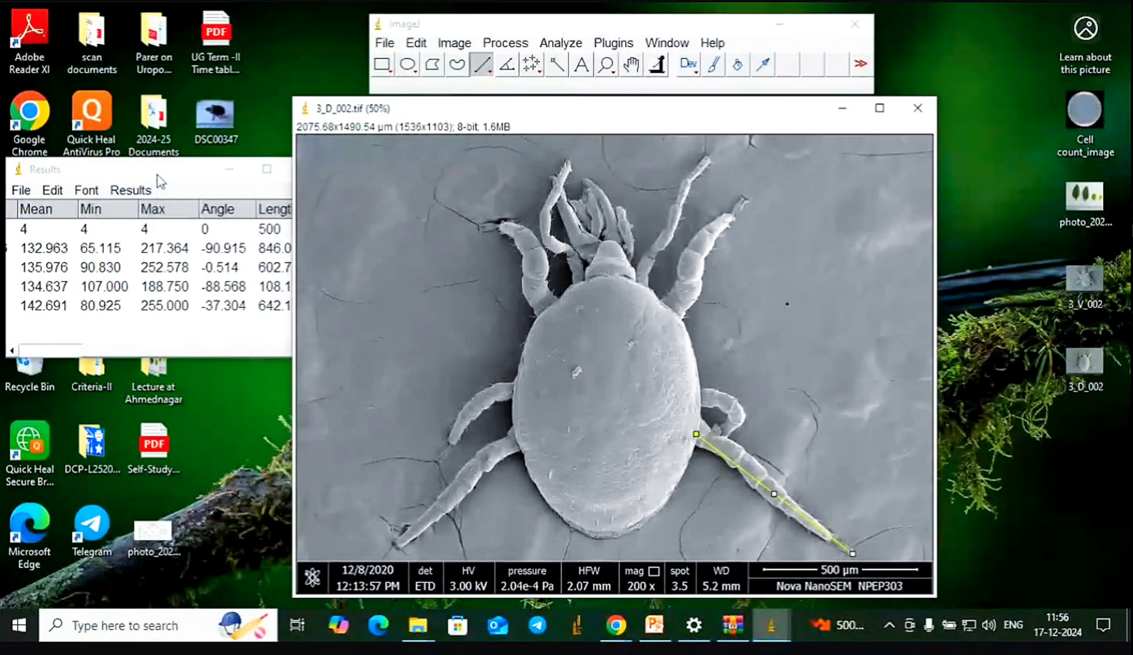
drag(159, 180, 153, 92)
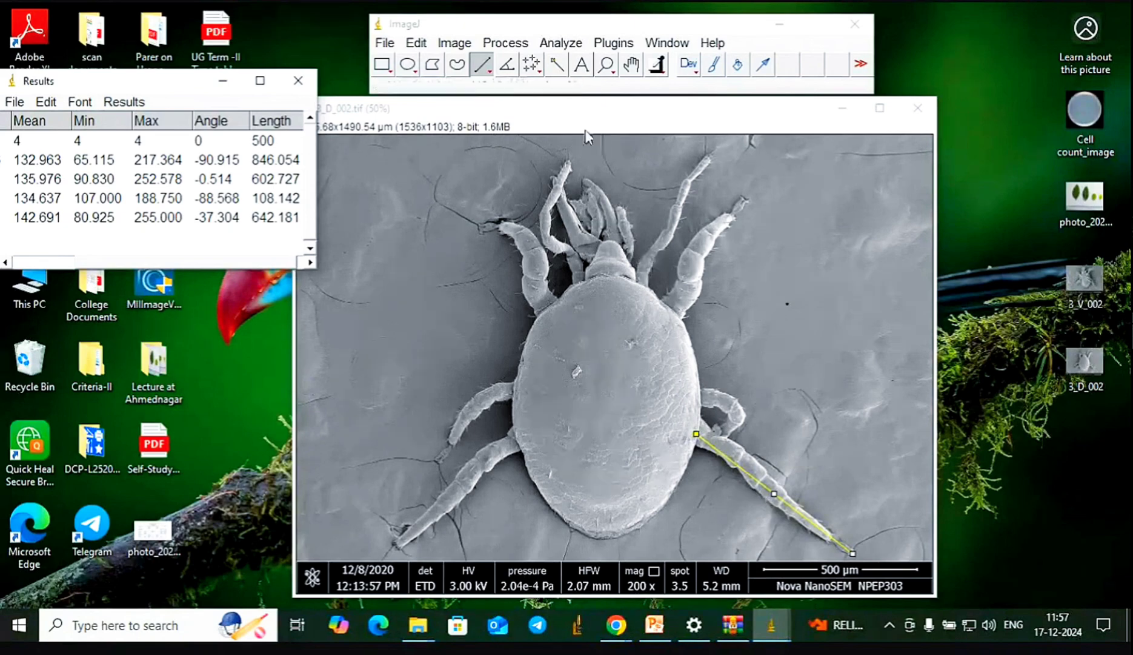
drag(577, 111, 657, 118)
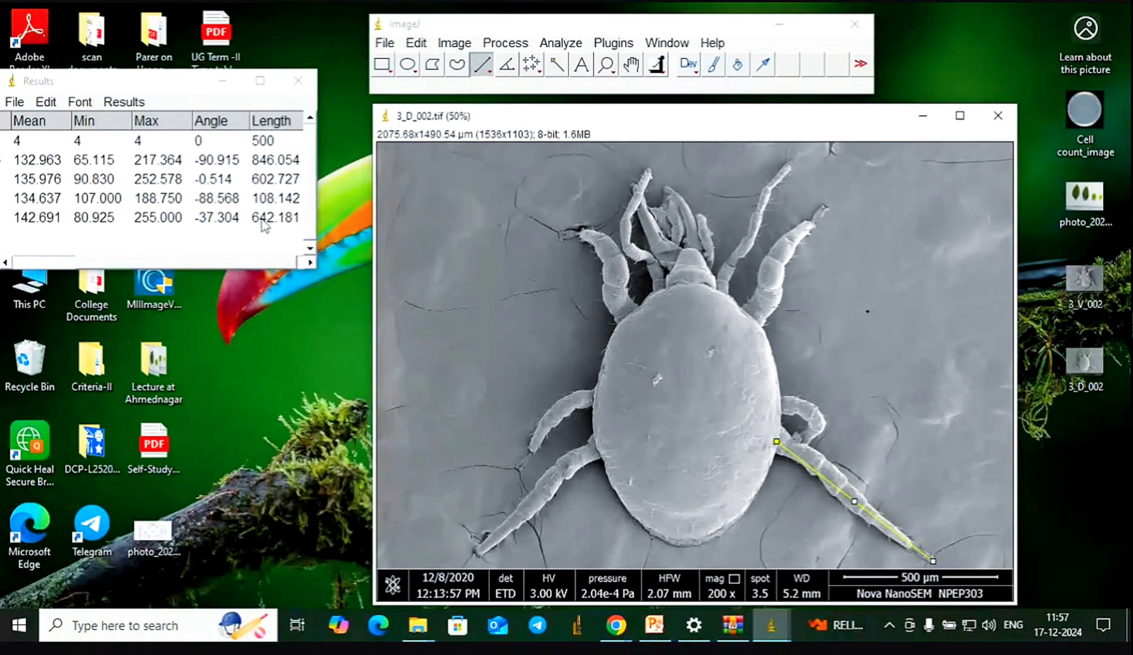